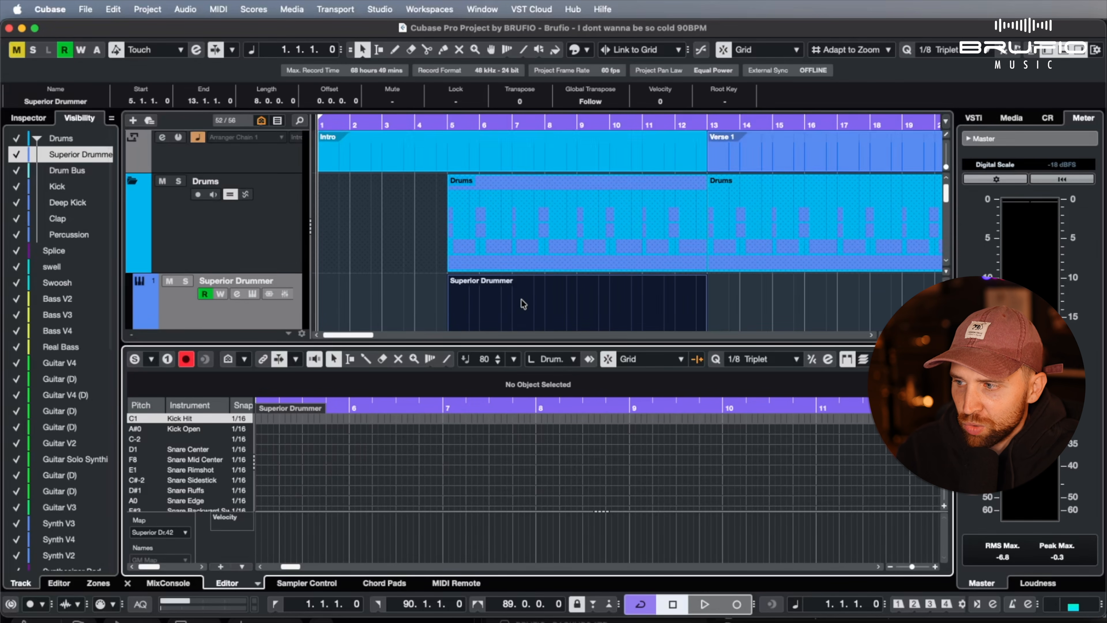
Open the first Real Bass part in the key editor and shorten its A1 note to end at 6.2.1.0
scroll(519, 304, down, 5)
scroll(475, 257, down, 10)
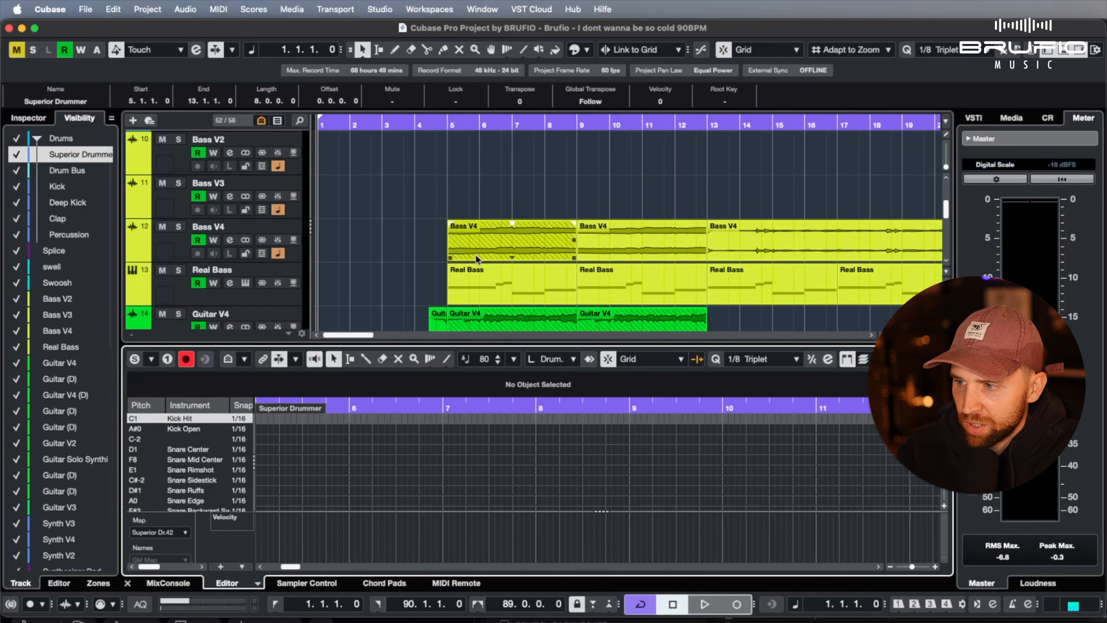
scroll(475, 257, up, 4)
click(485, 279)
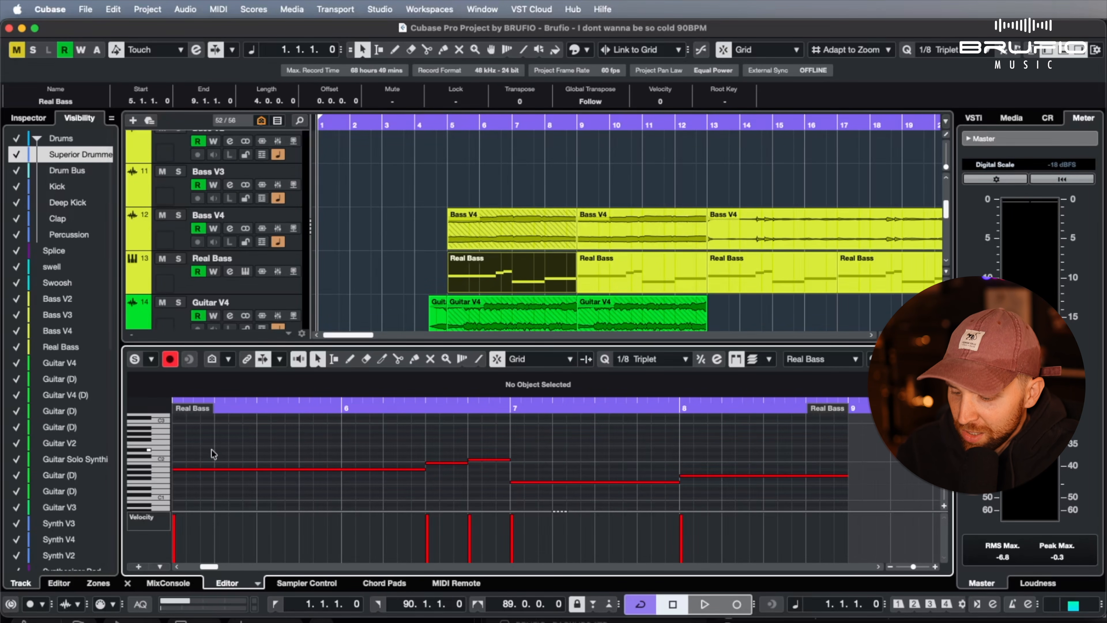
scroll(212, 454, up, 6)
scroll(212, 453, up, 2)
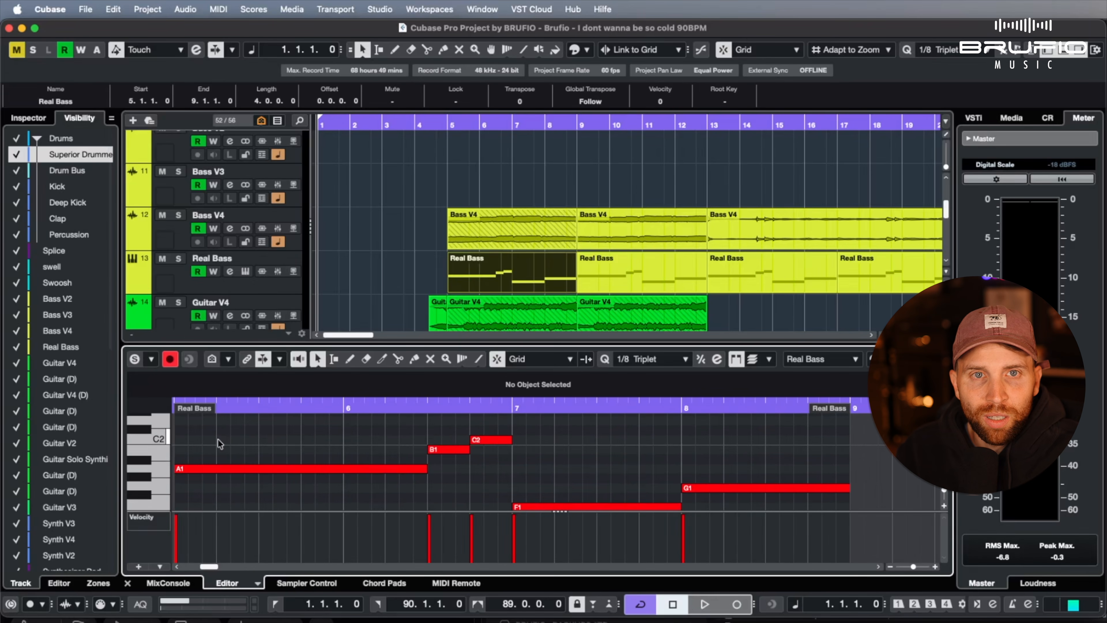
scroll(222, 443, up, 1)
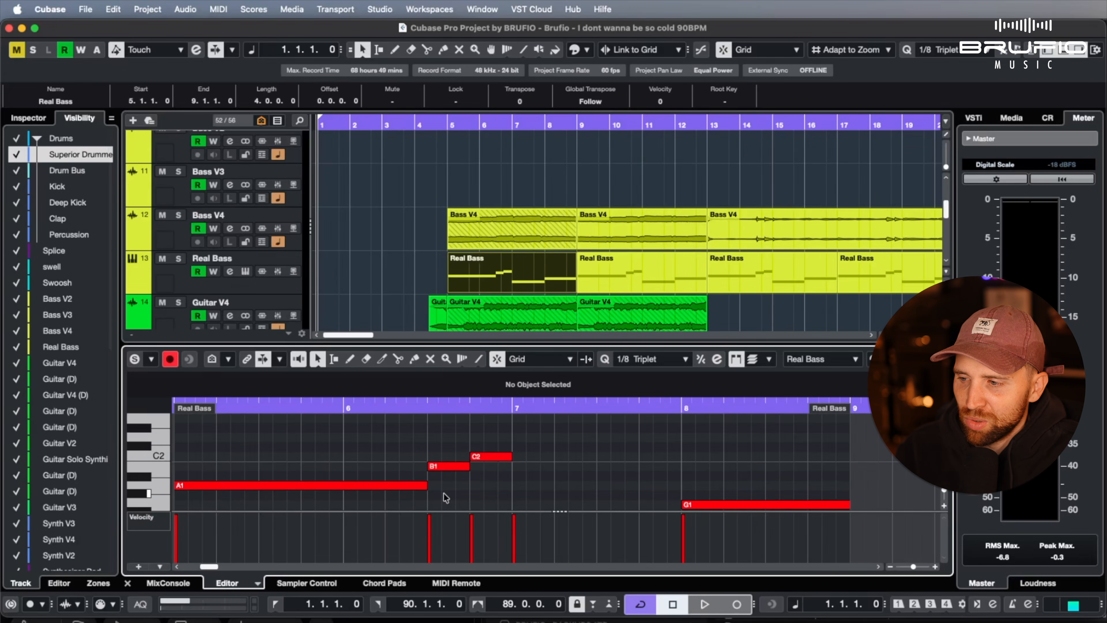
drag(427, 489, 385, 492)
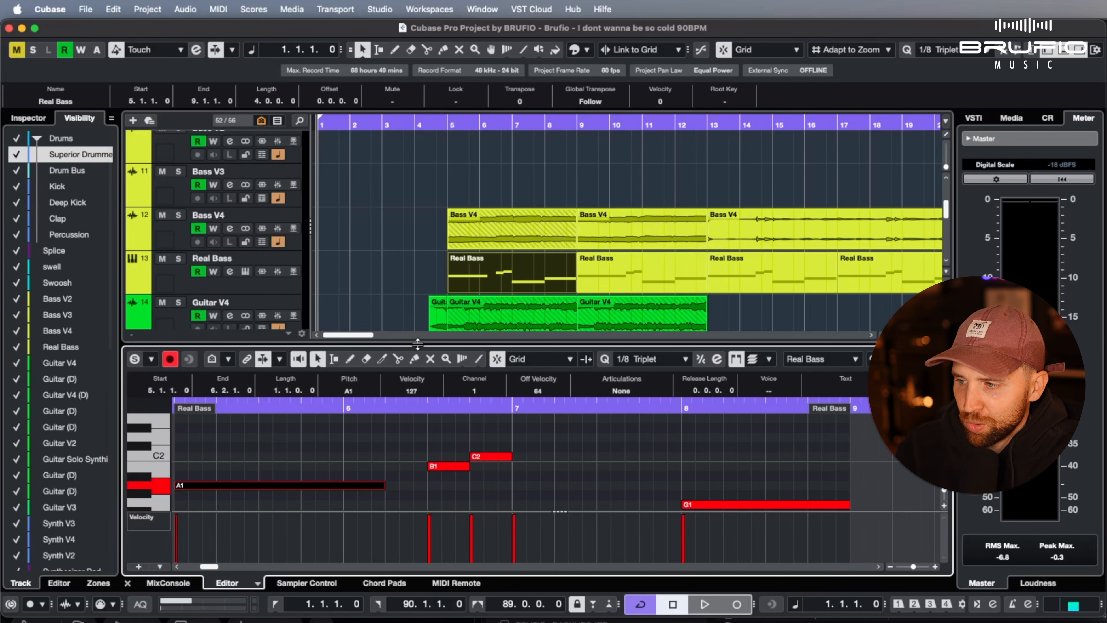
Return to the Superior Drummer track and show its part in the drum editor
click(405, 314)
scroll(405, 313, up, 15)
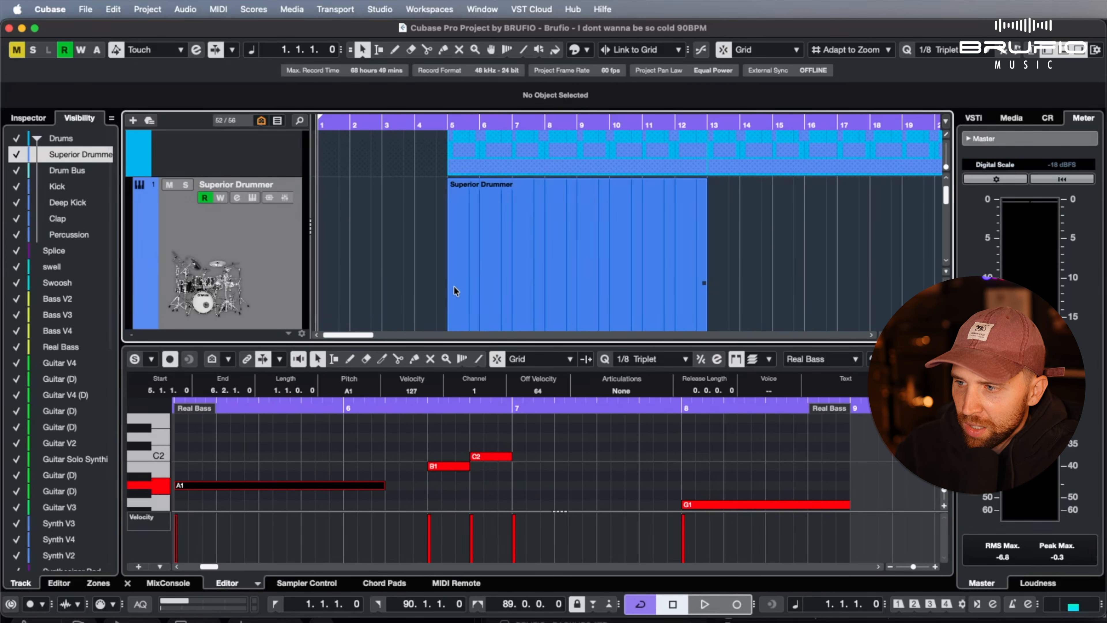
click(454, 287)
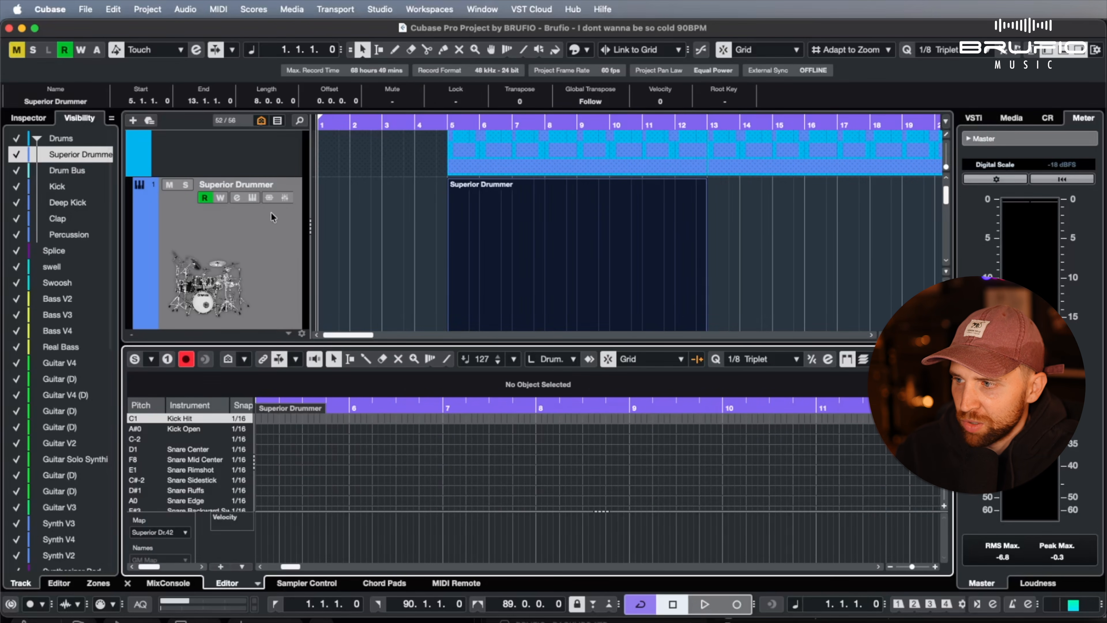
Make the hidden instrument track controls from ASIO Latency Compensation through Freeze, including Drum Map, visible in the Track Controls Settings
right_click(262, 214)
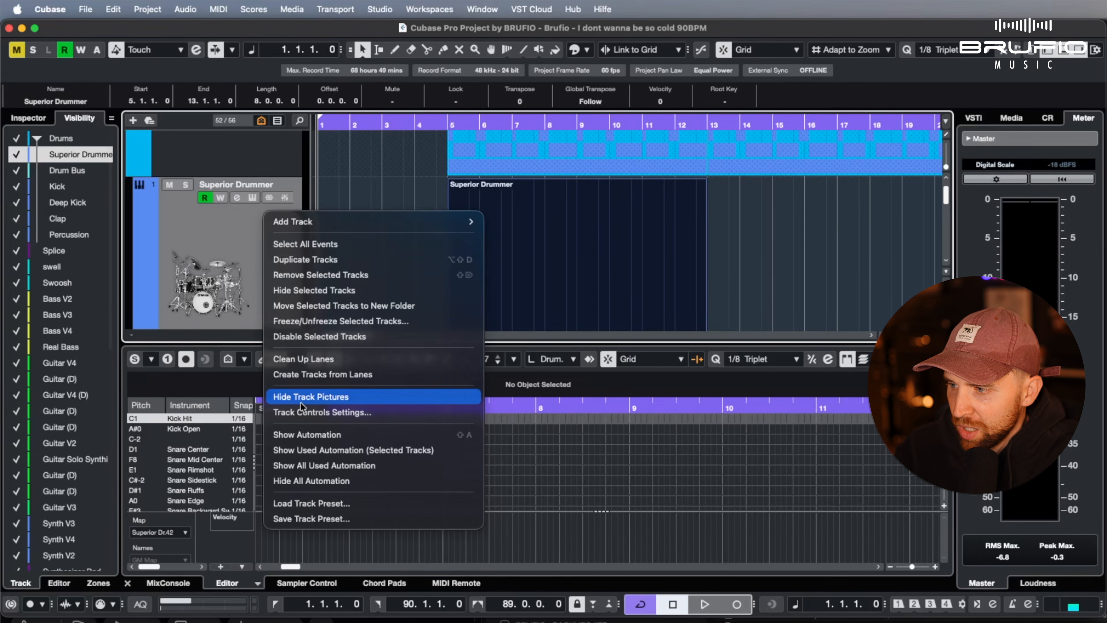
click(312, 412)
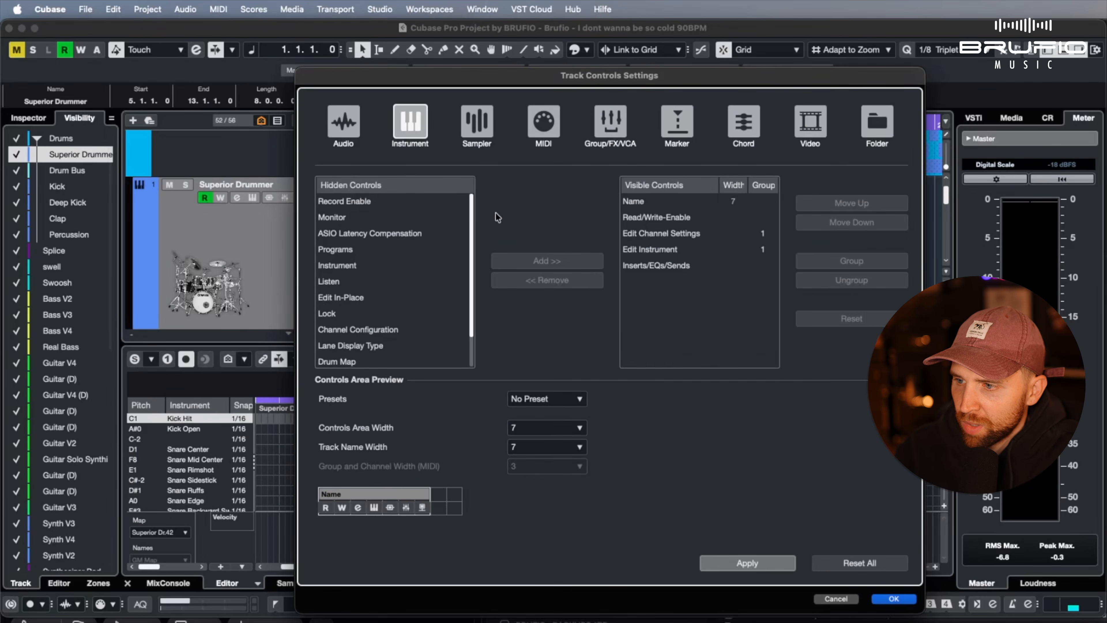
scroll(363, 364, down, 2)
click(357, 358)
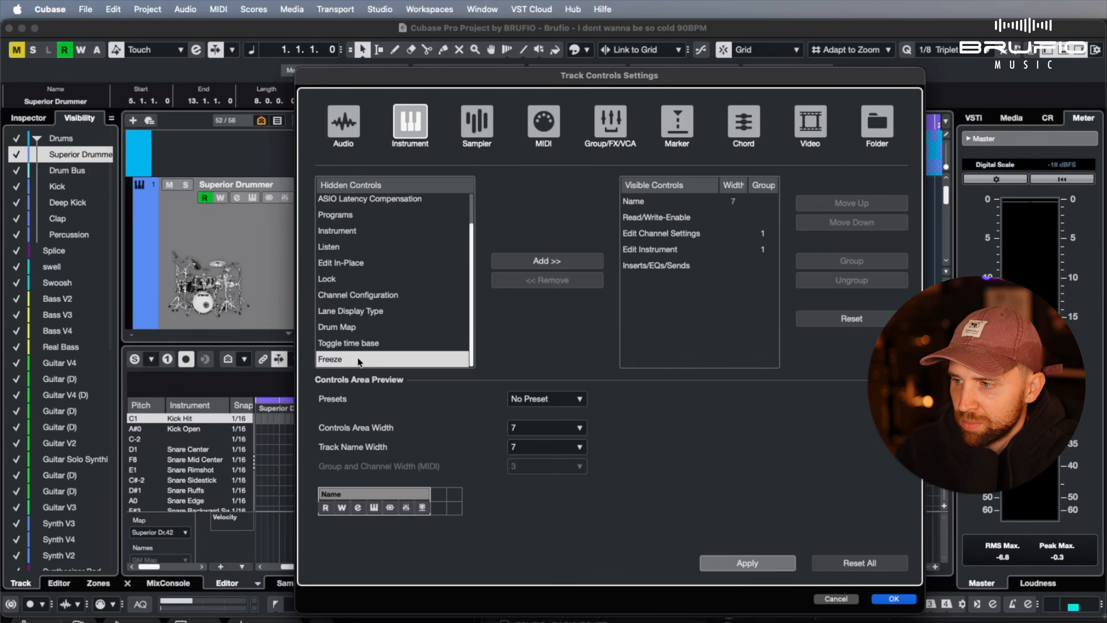
shift+click(361, 201)
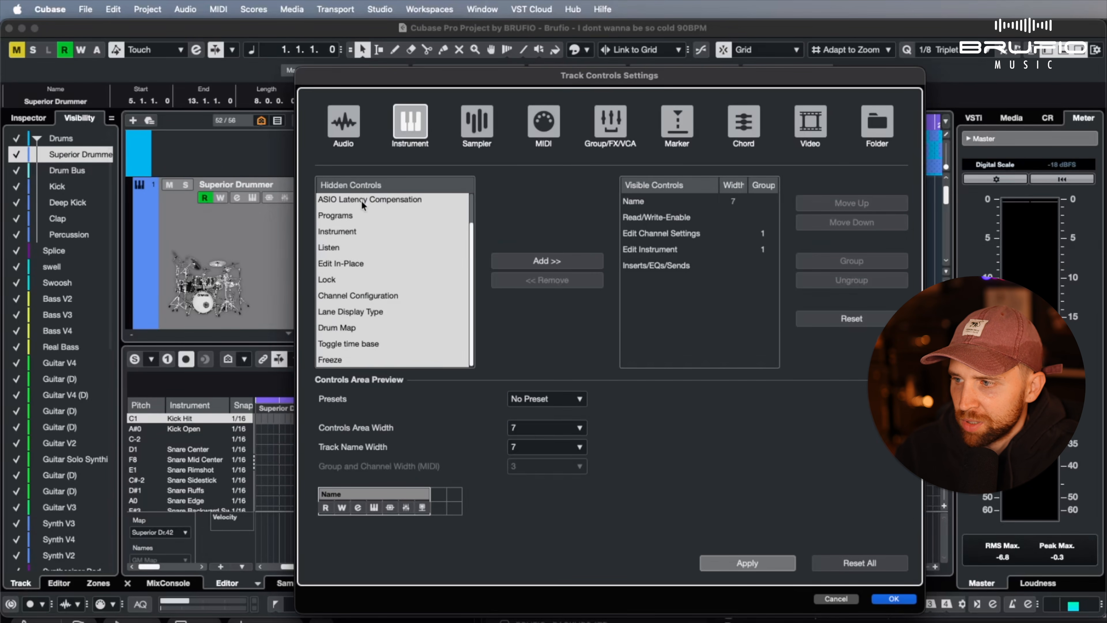
click(531, 257)
click(753, 567)
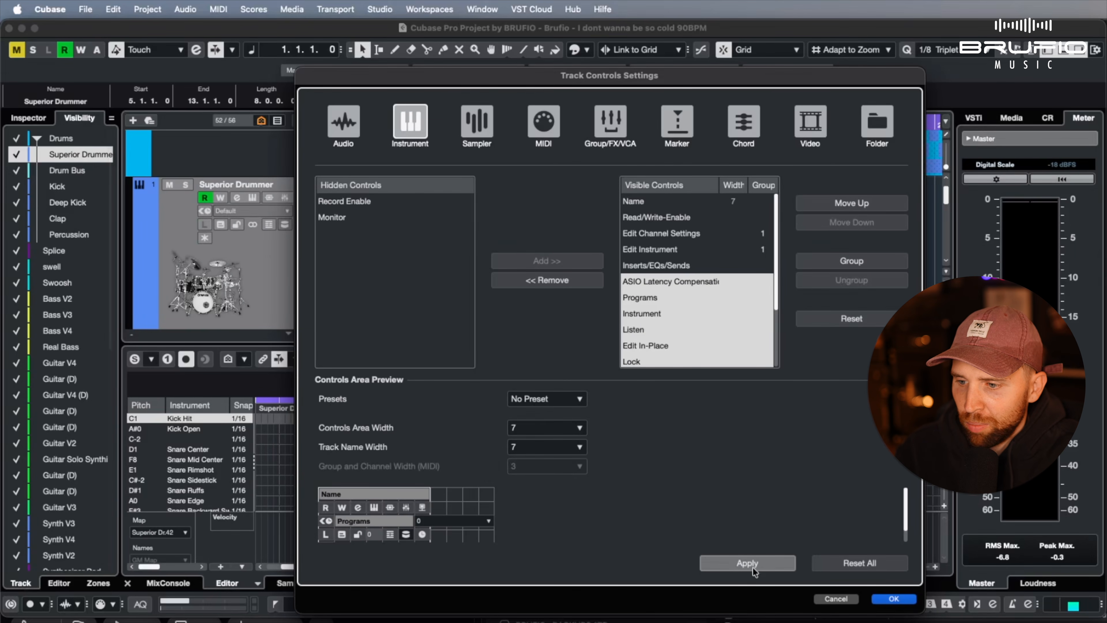
click(893, 598)
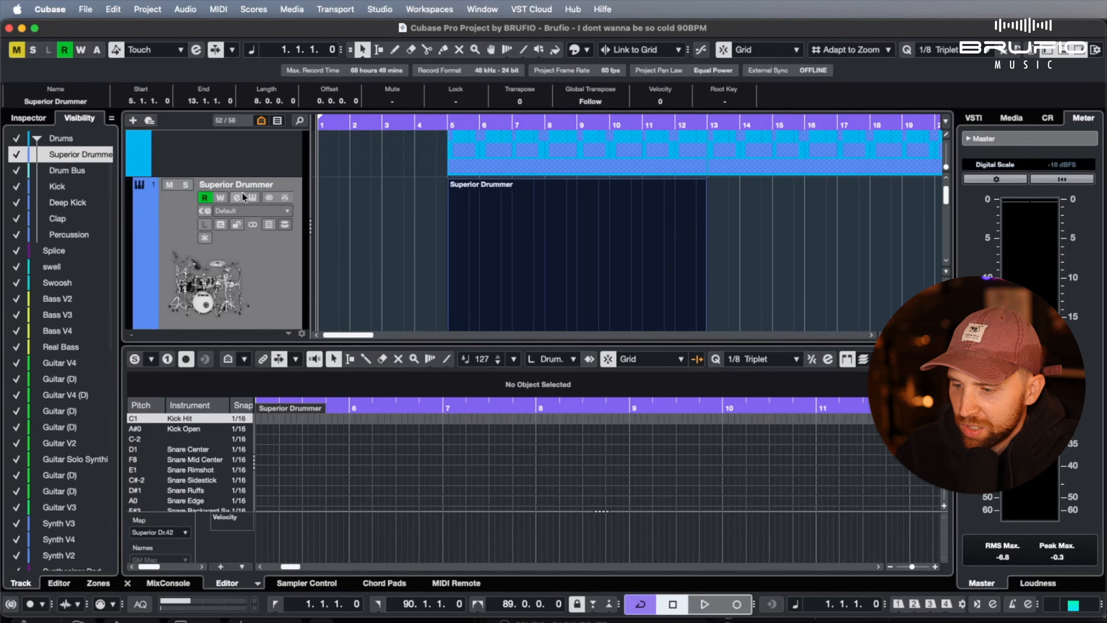
Assign the Superior Drummer 3 HP42 drum map to the Superior Drummer track and open its part in an enlarged drum editor
click(264, 247)
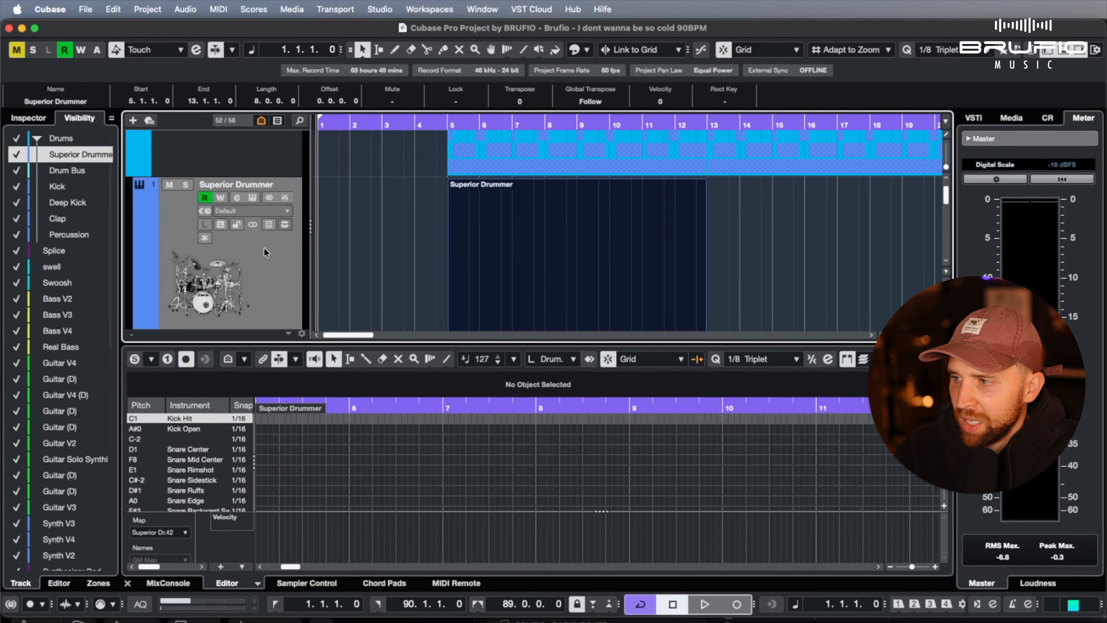
click(284, 227)
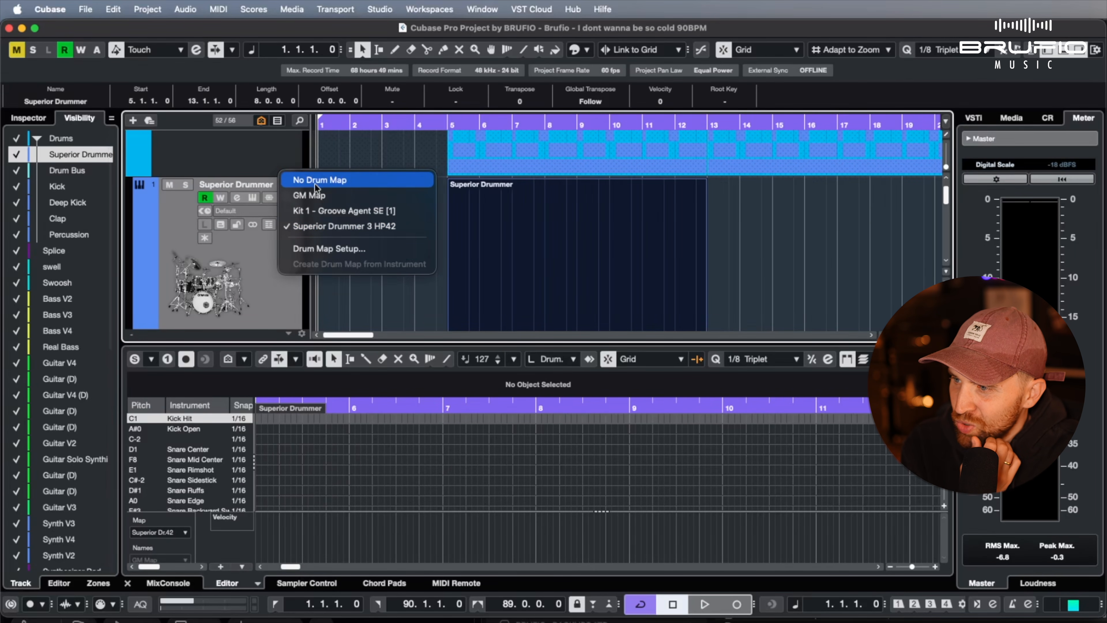
click(328, 228)
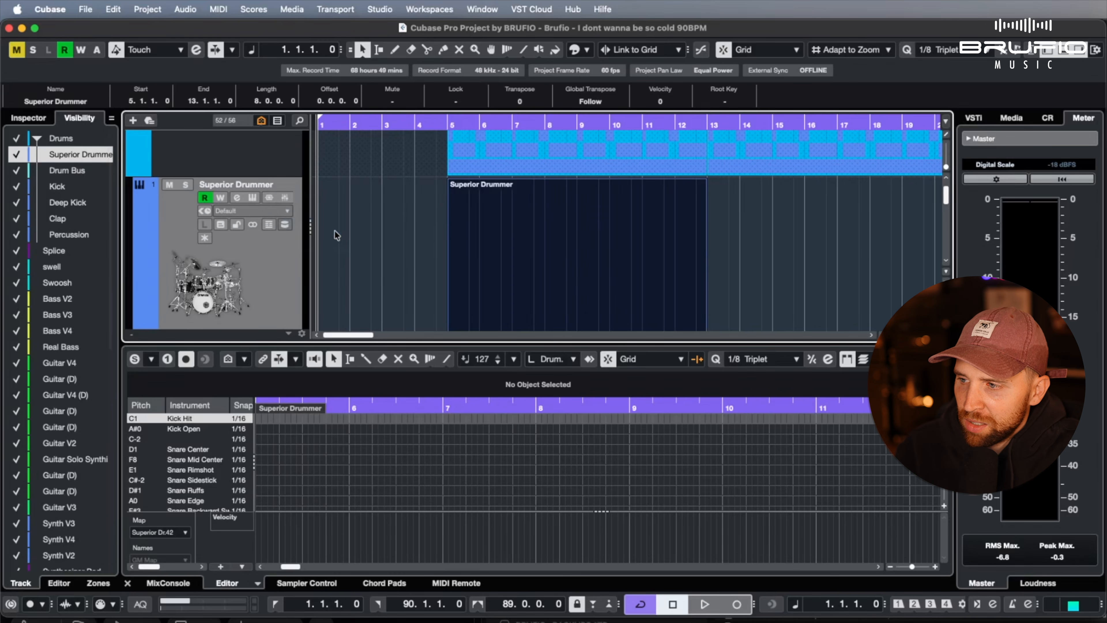
double_click(548, 278)
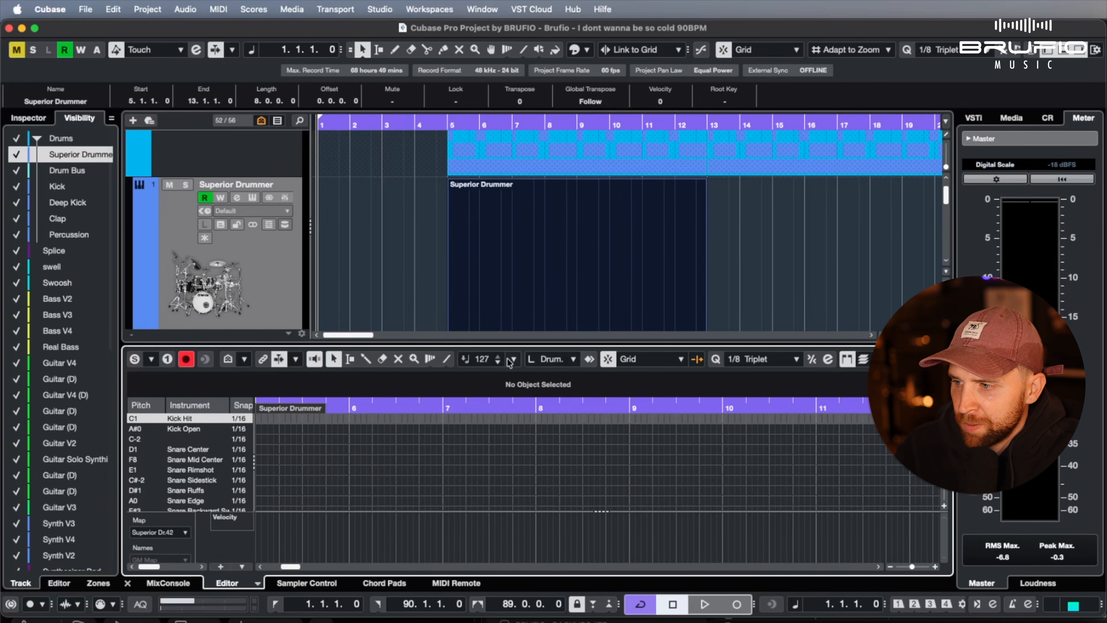
drag(507, 346, 516, 72)
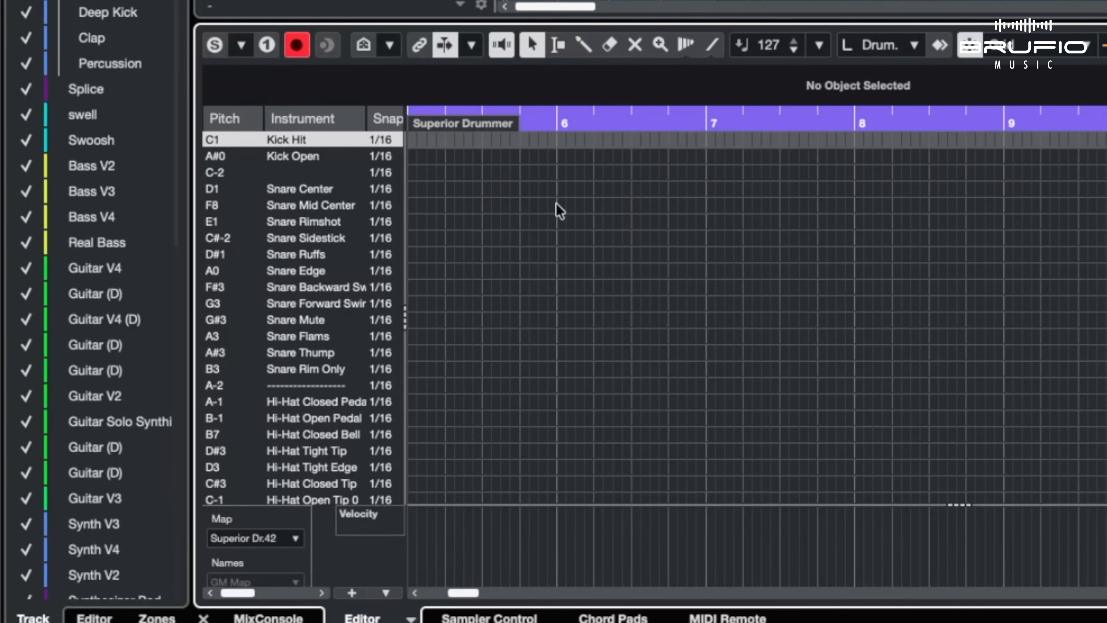
Draw five Kick Hit notes on consecutive beats from bar 1 to the first beat of bar 2
key(h)
key(h)
key(h)
scroll(557, 203, left, 10)
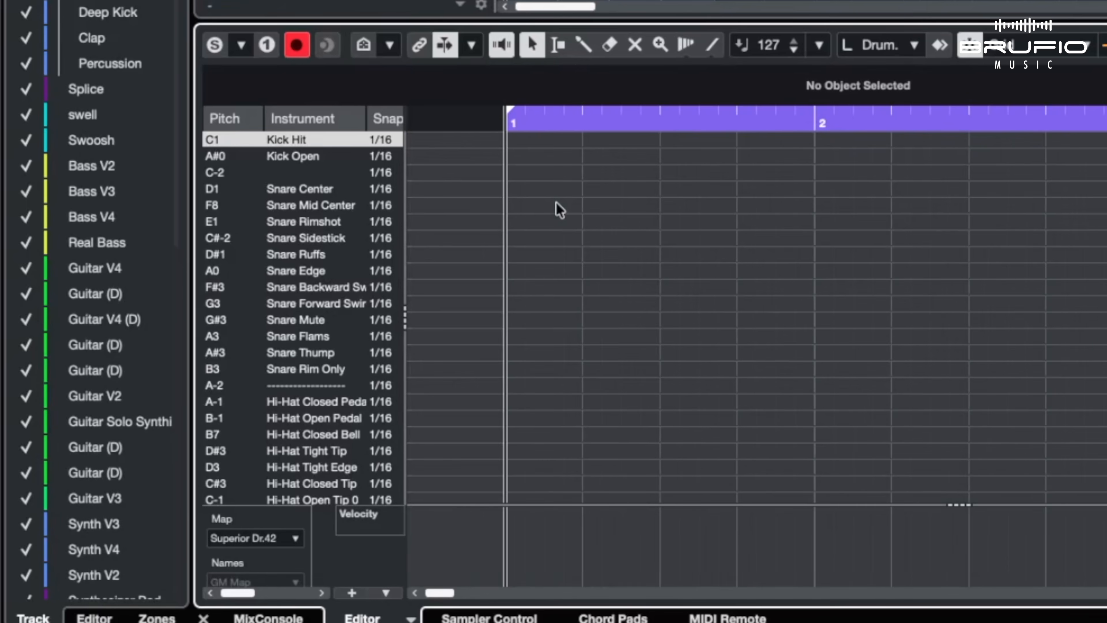
scroll(560, 209, left, 2)
click(583, 45)
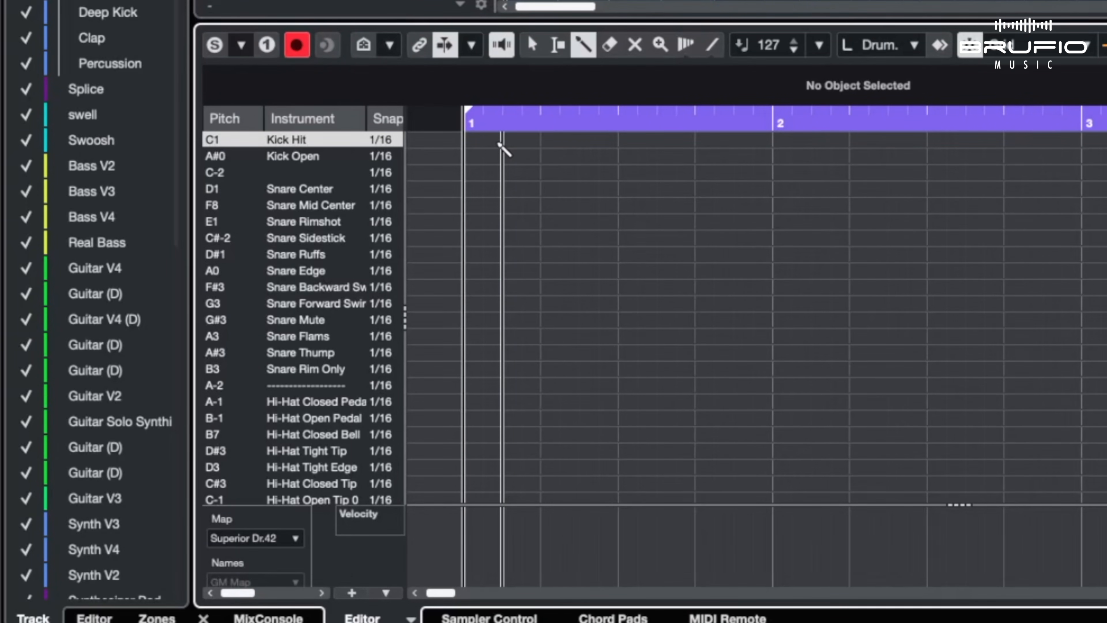
click(464, 140)
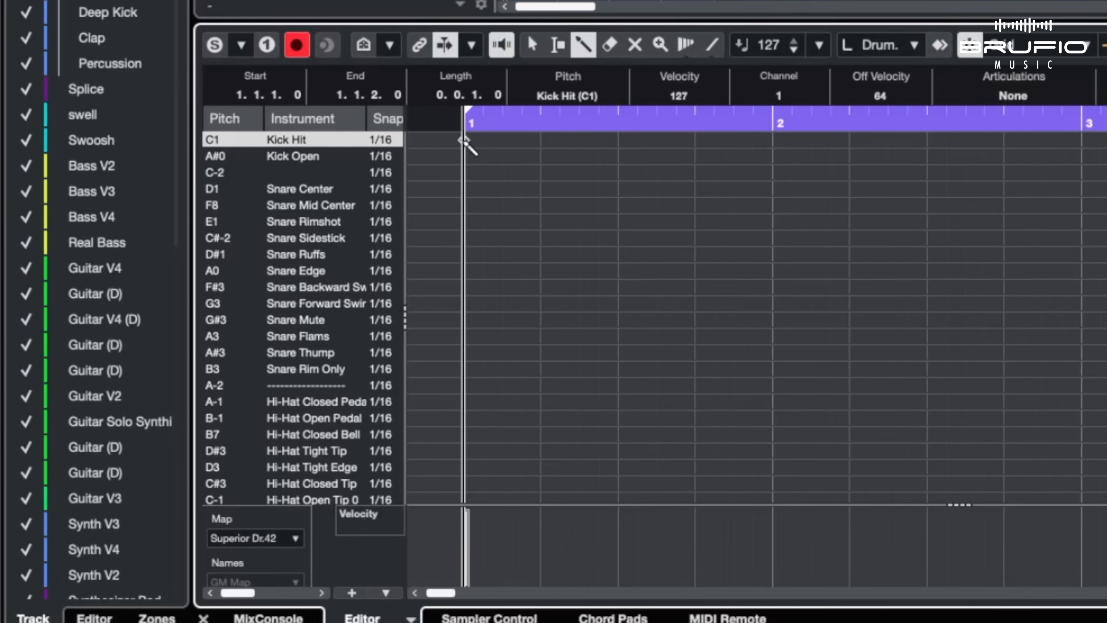
click(541, 141)
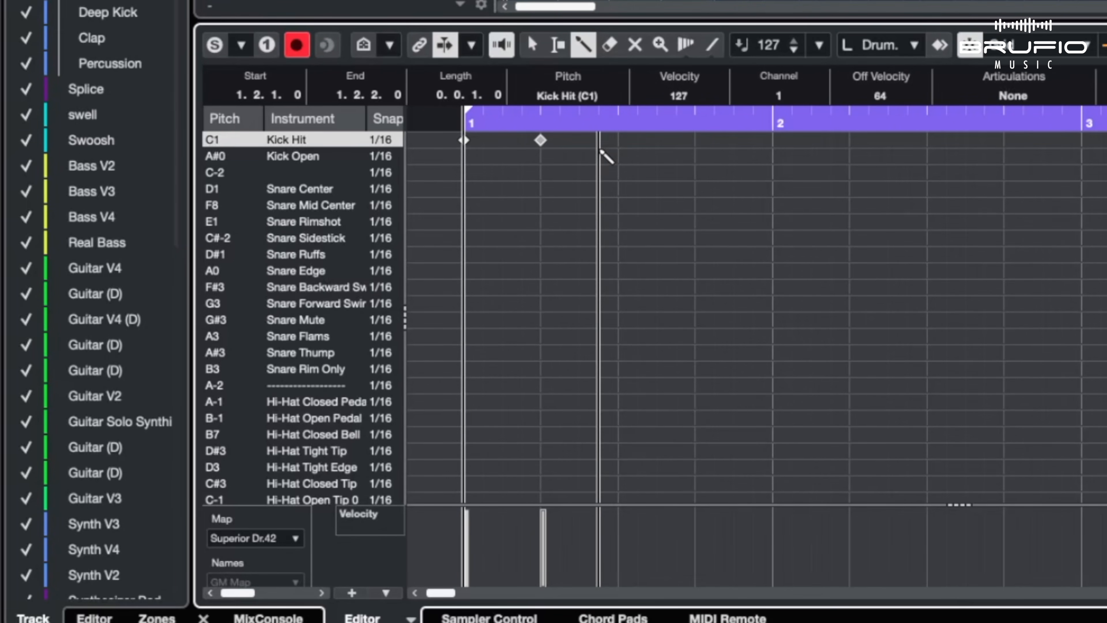
click(619, 140)
click(695, 140)
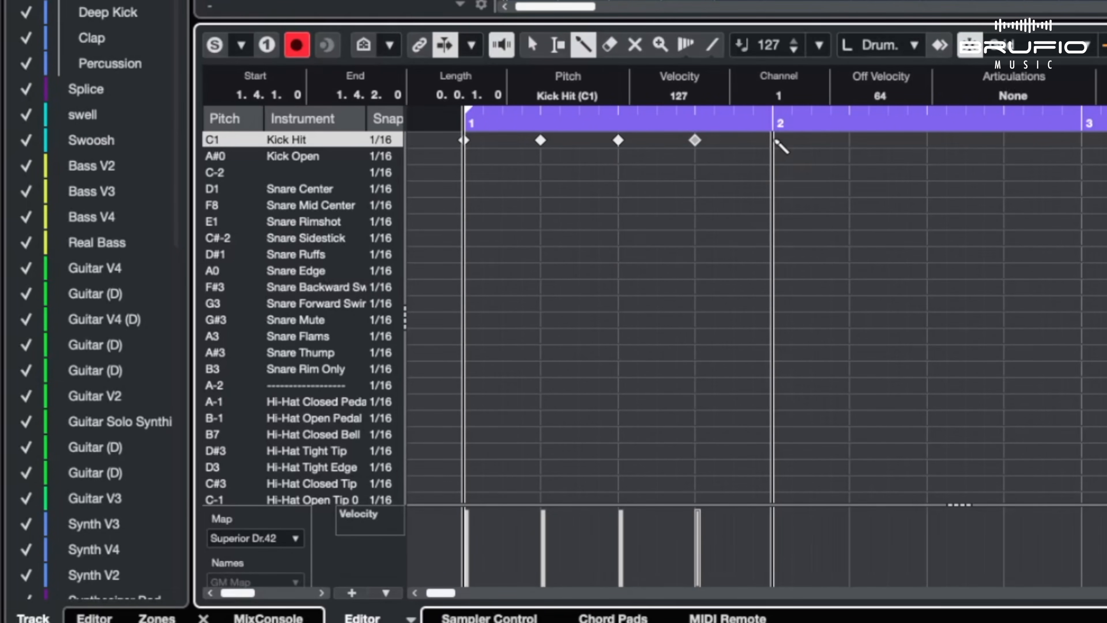
click(773, 140)
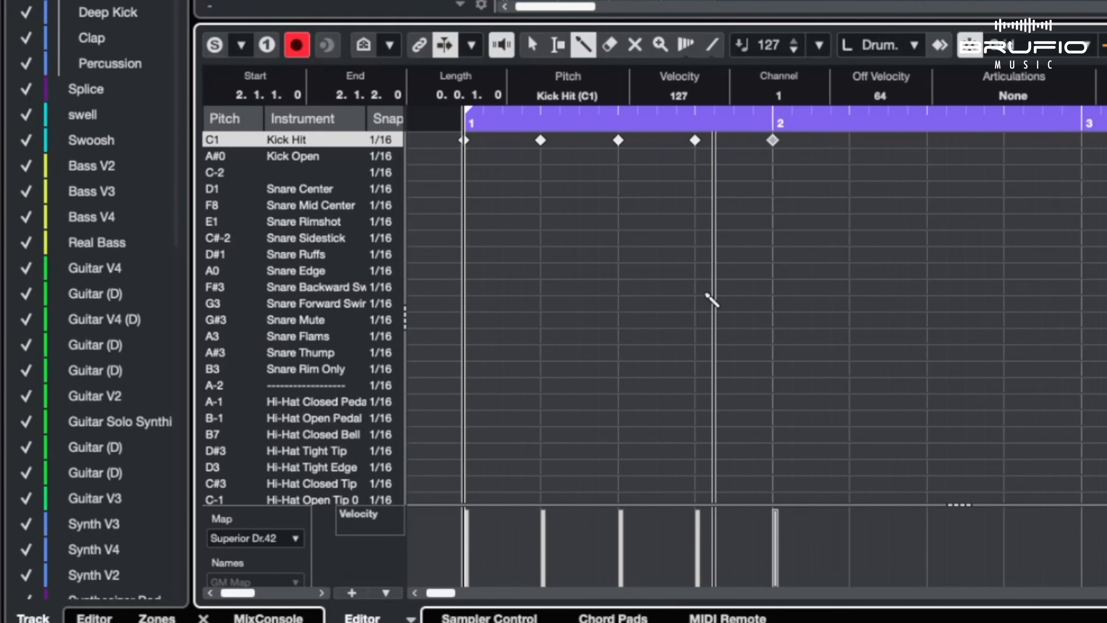
Set the Kick Hit snap to 1/4 and draw kicks on every beat from the second beat of bar 2 to the start of bar 4
click(380, 141)
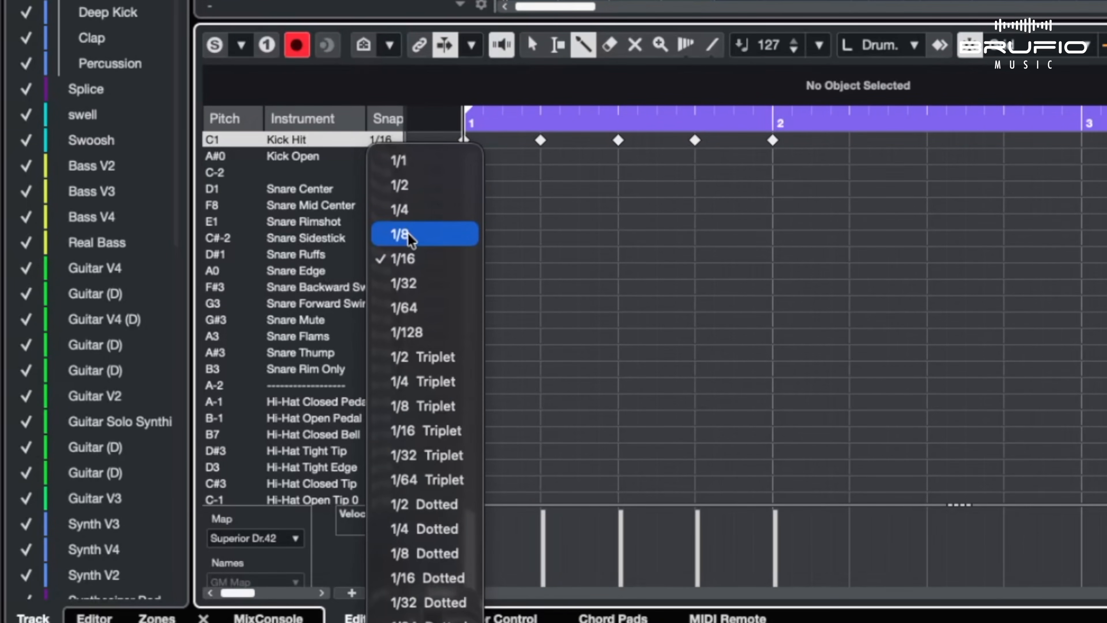
click(408, 210)
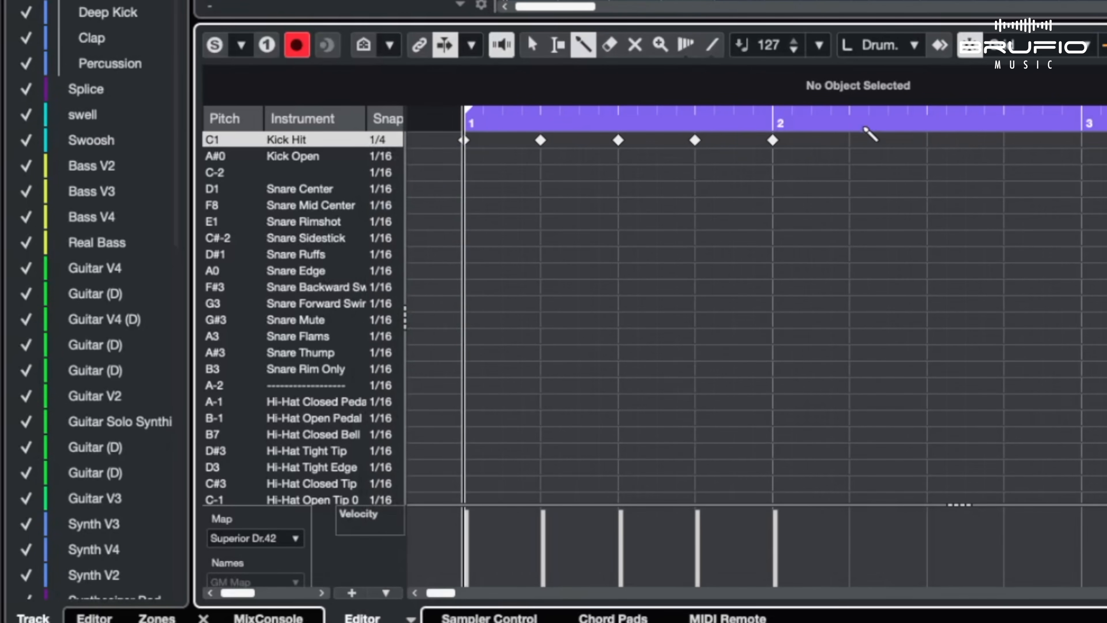
click(850, 141)
click(927, 140)
click(1004, 140)
click(1082, 140)
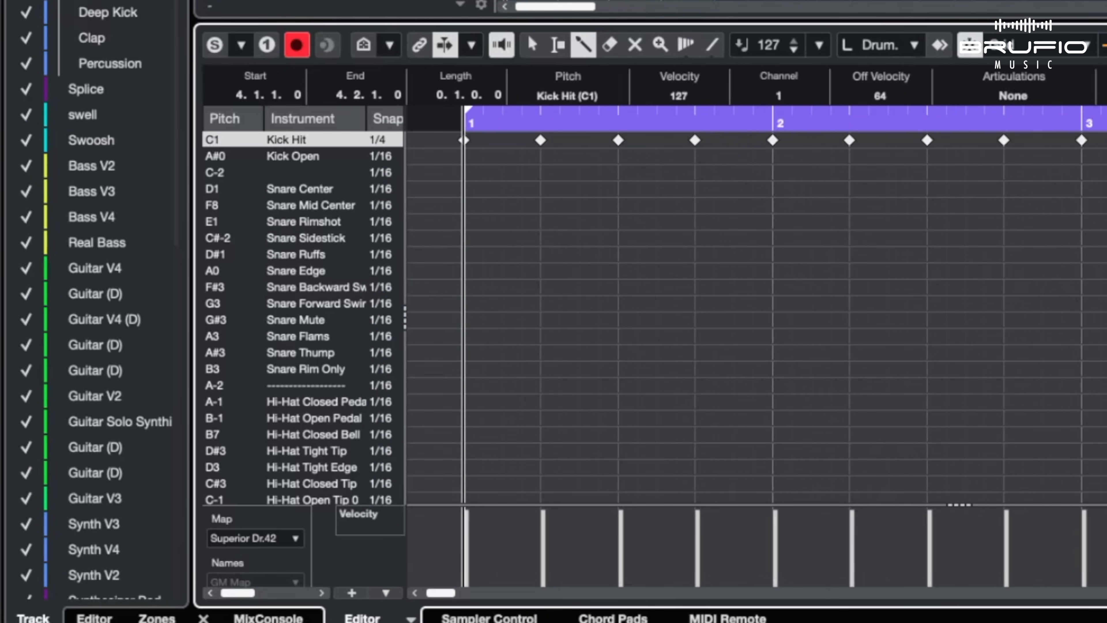
Switch to the selection tool and change the Kick Hit snap to 1/16, followed by 1/8
key(1)
click(380, 140)
click(425, 259)
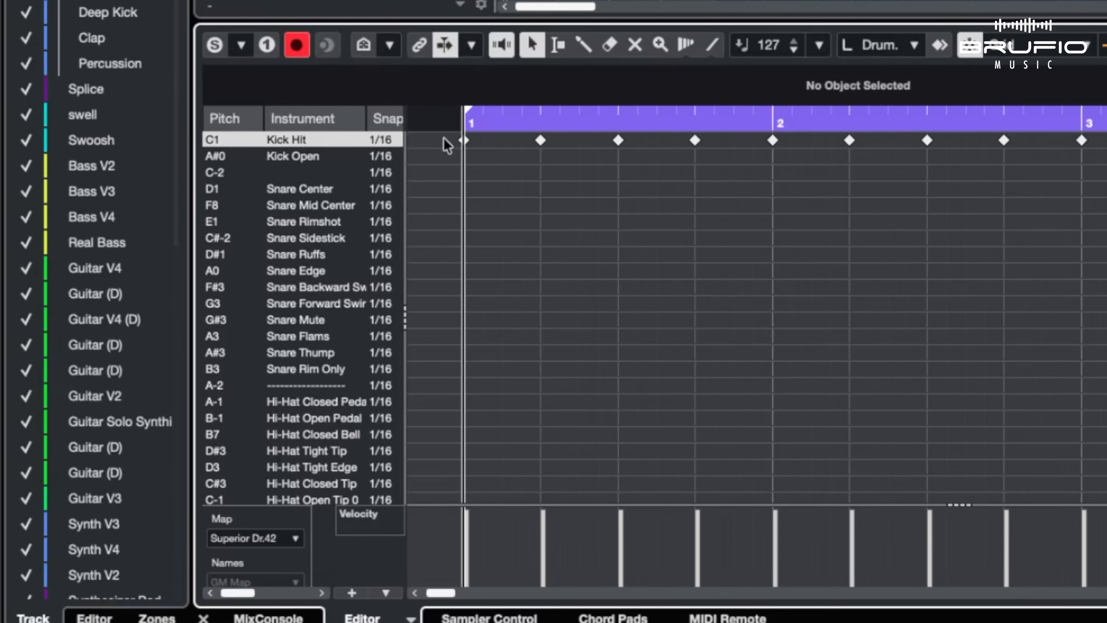
click(380, 140)
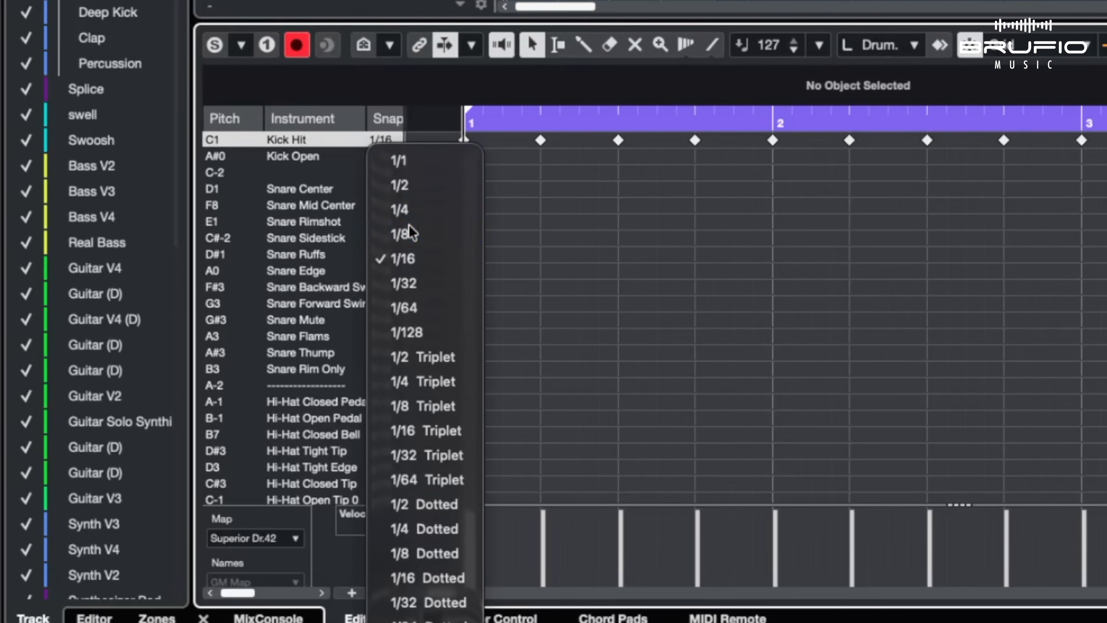
click(409, 233)
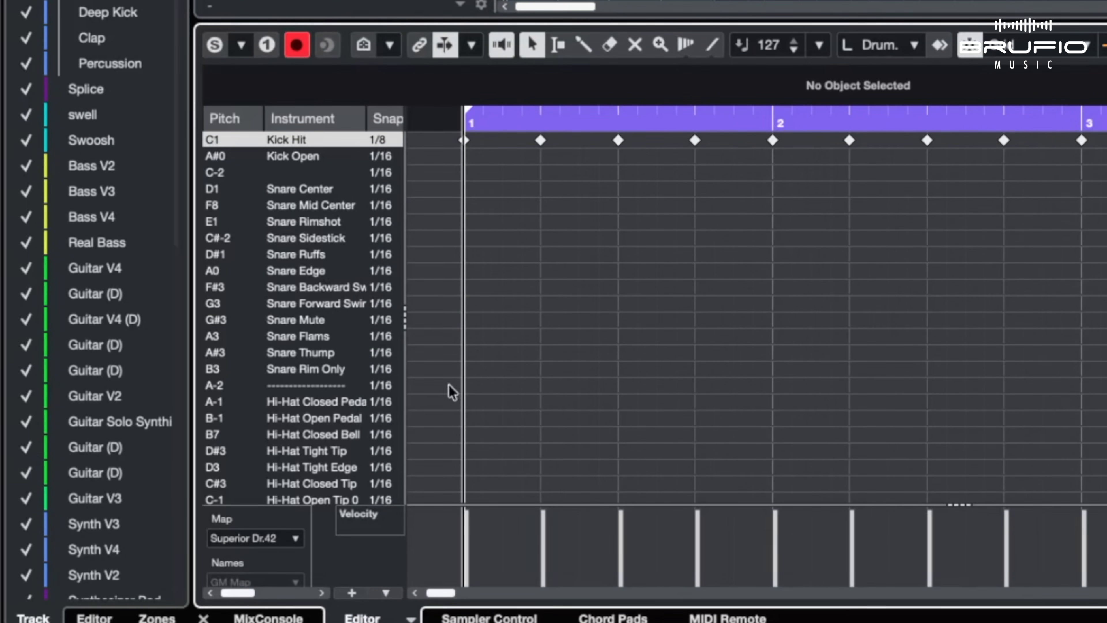
Draw a continuous run of 1/16 Hi-Hat Closed Pedal notes from the start of bar 1 to 3.2.3.0
click(583, 45)
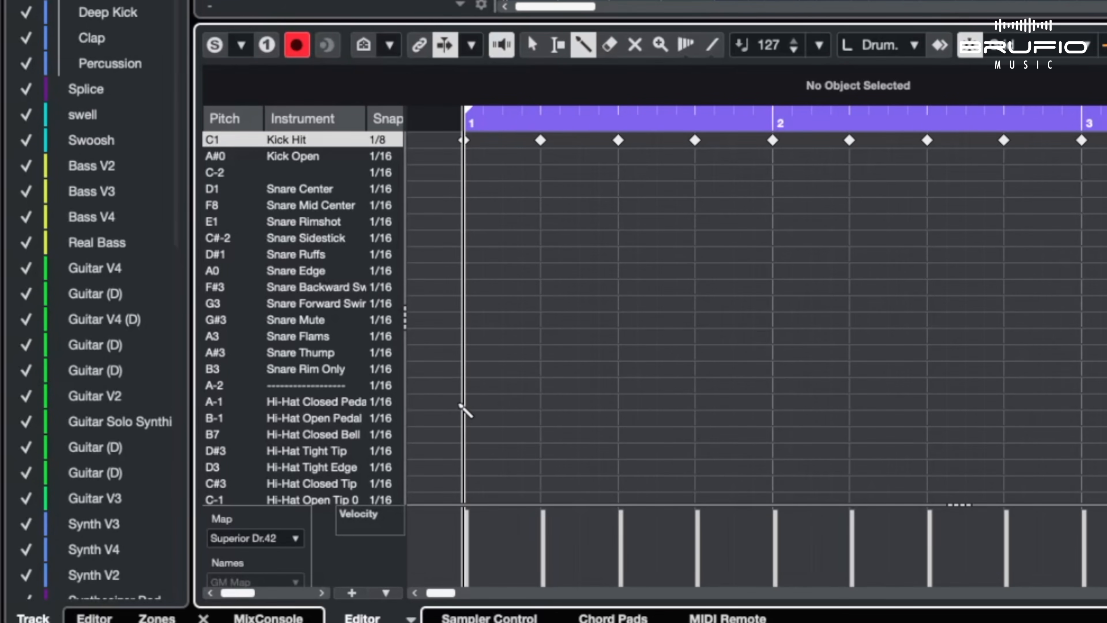
drag(464, 401, 1105, 402)
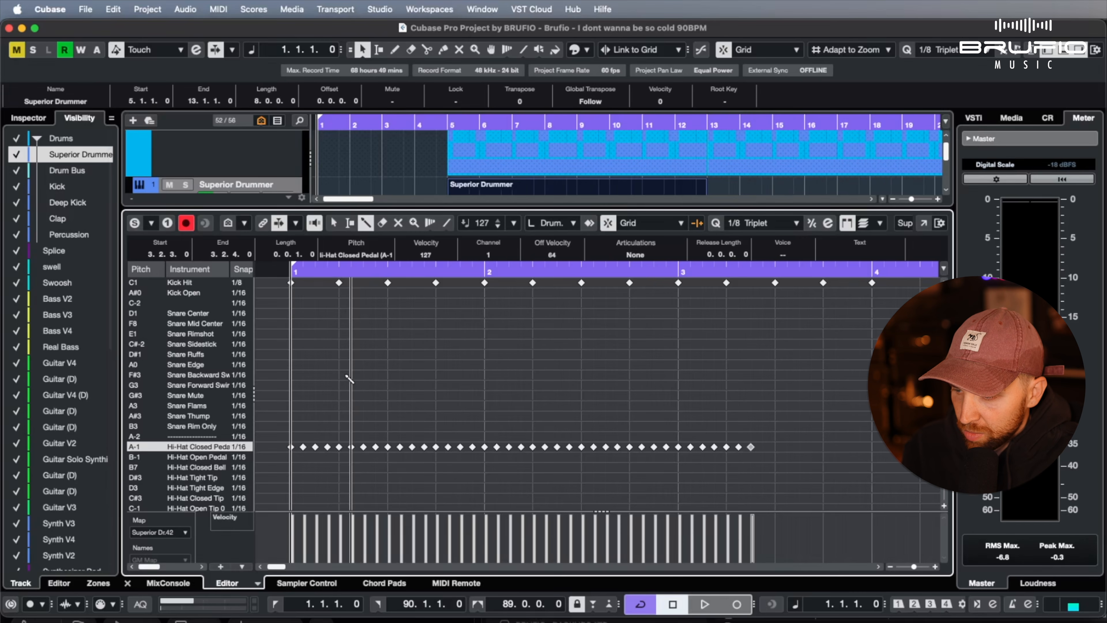
Add a Snare Edge hit on beat 2 of bar 1, a Snare Sidestick just before beat 3 and a Snare Mid Center on beat 3
click(342, 365)
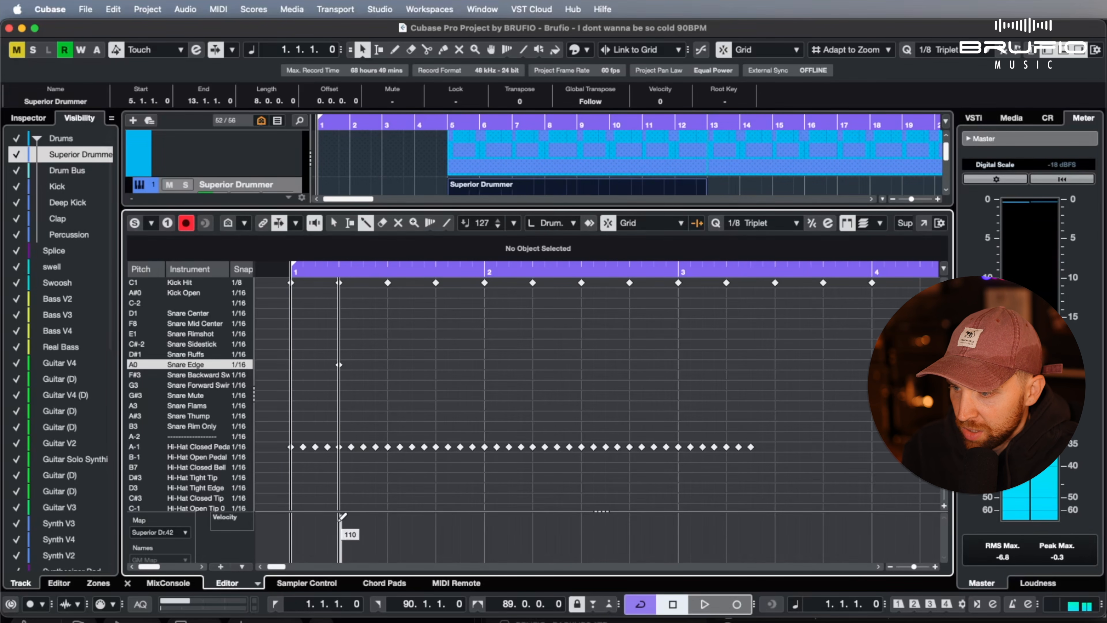
click(376, 344)
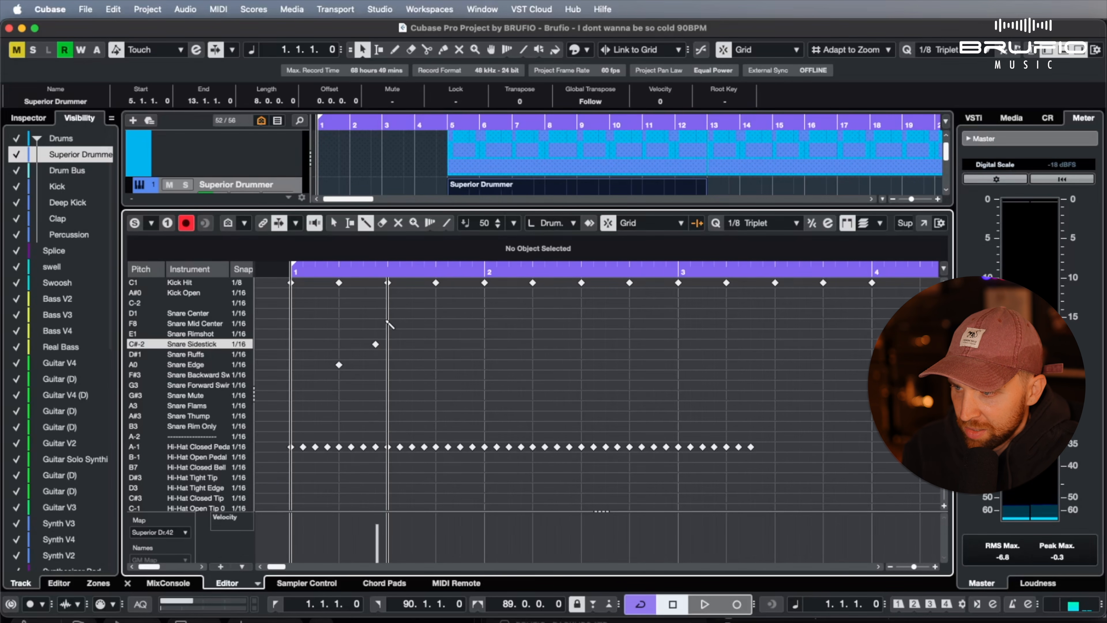
click(388, 323)
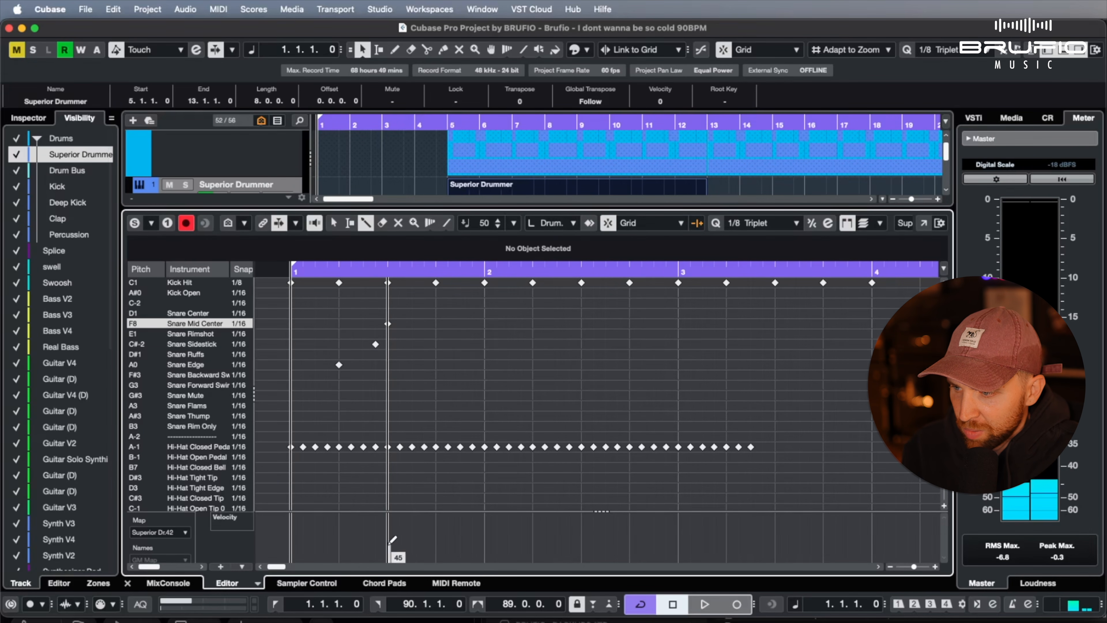
Add a Snare Mid Center hit at 1.3.2.0, a Snare Rimshot just after beat 4, and Snare Sidesticks on beats 1 and 2 of bar 2
click(401, 323)
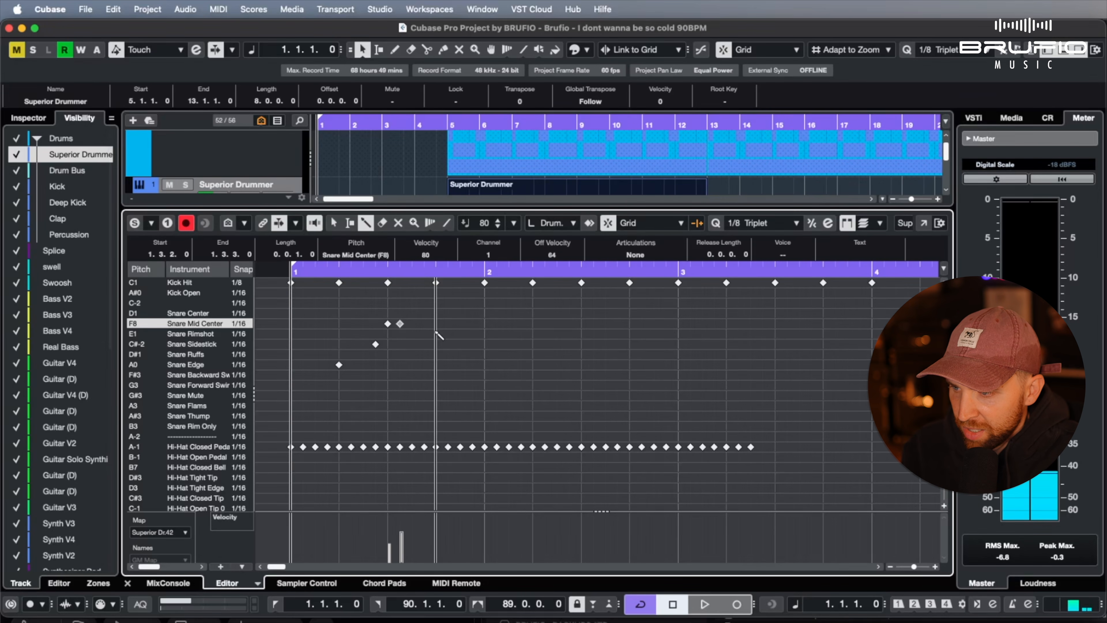
click(449, 333)
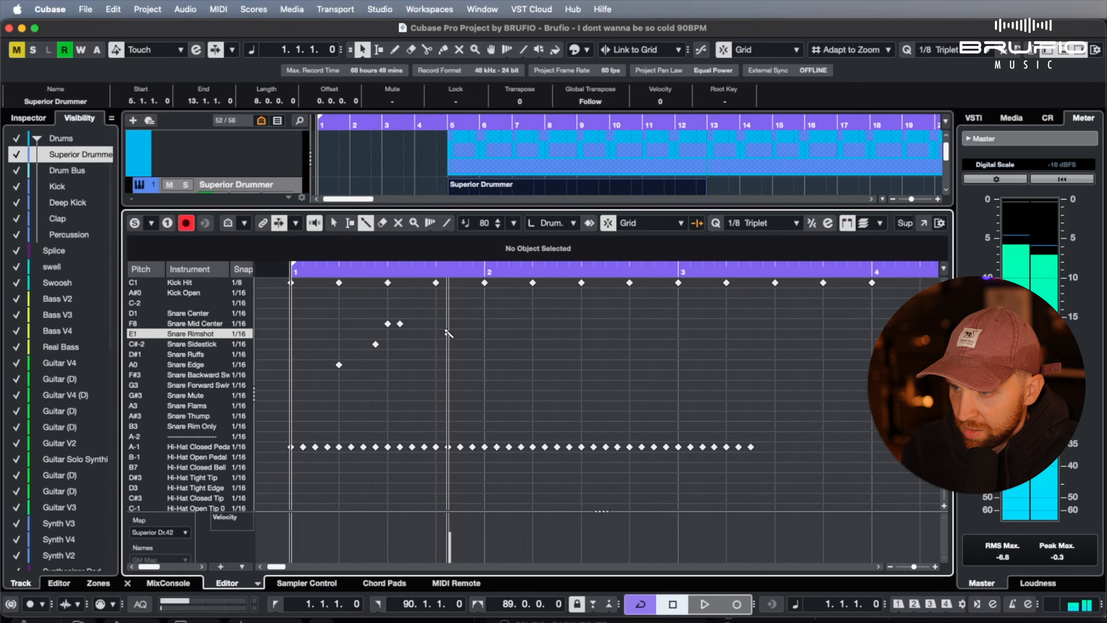
click(485, 344)
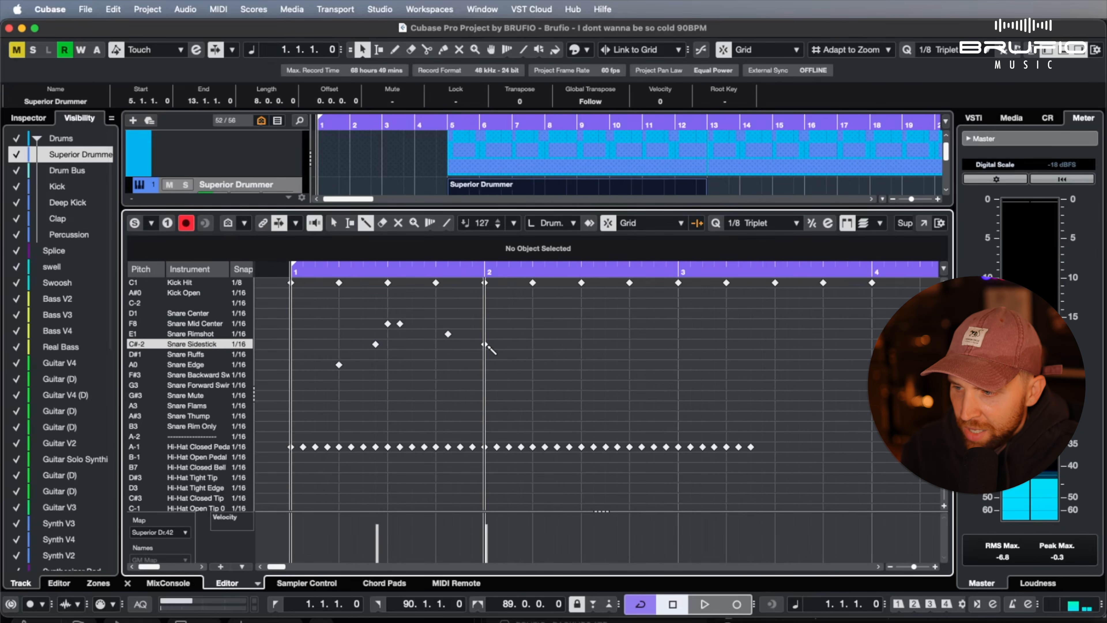
click(533, 344)
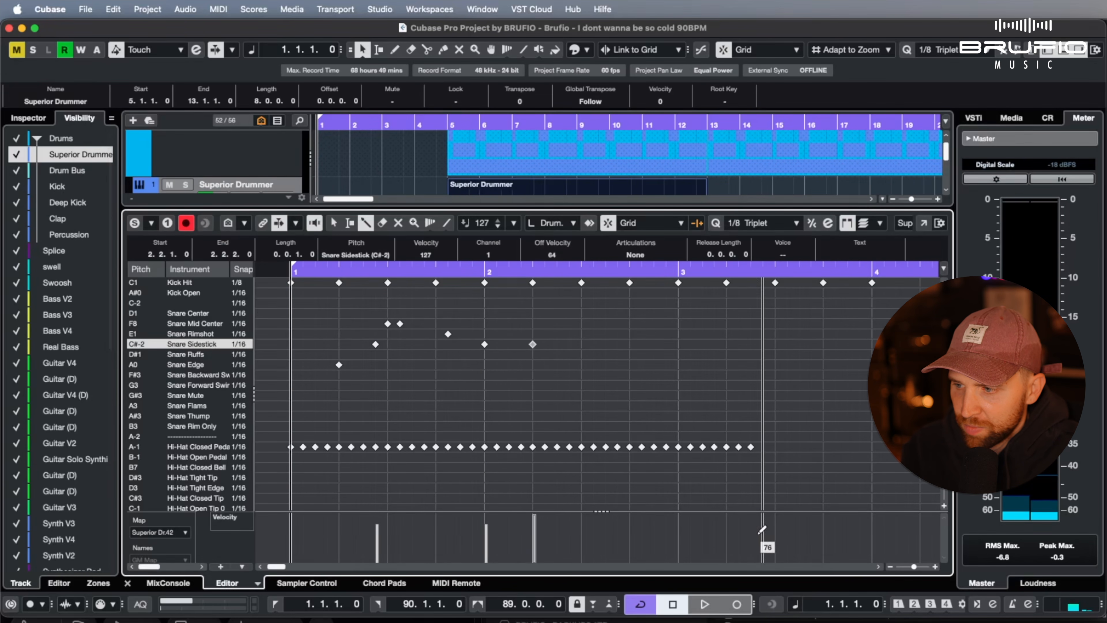
Set the Kick Open snap to 1/8, draw hits on the off-beats of bars 1 and 2, and return to the selection tool with nothing selected
key(1)
drag(573, 317, 301, 402)
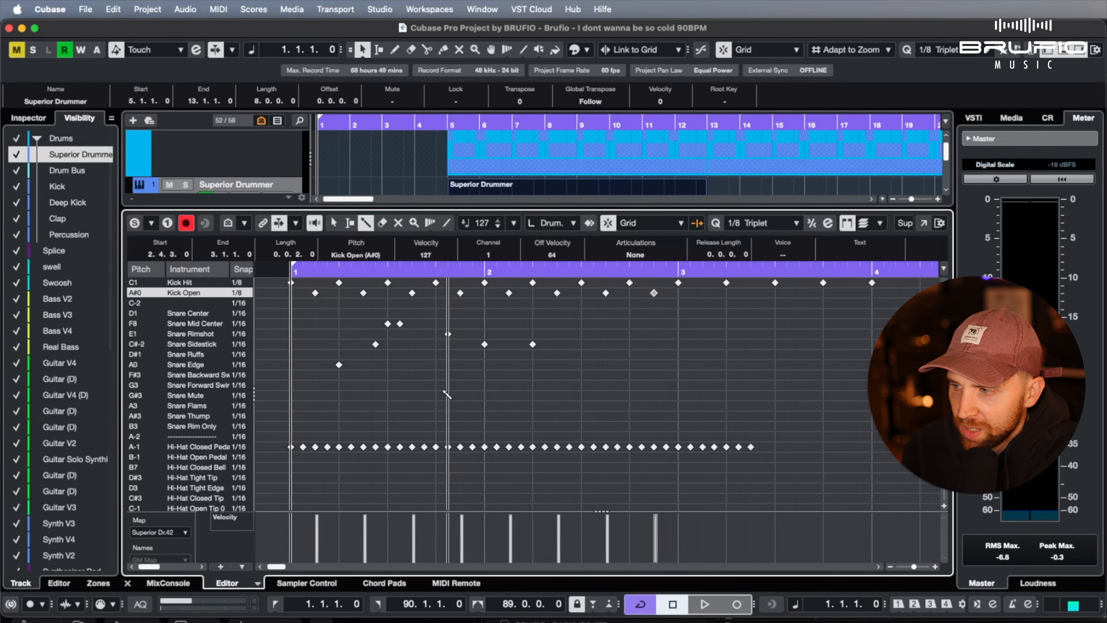
scroll(571, 381, down, 5)
key(1)
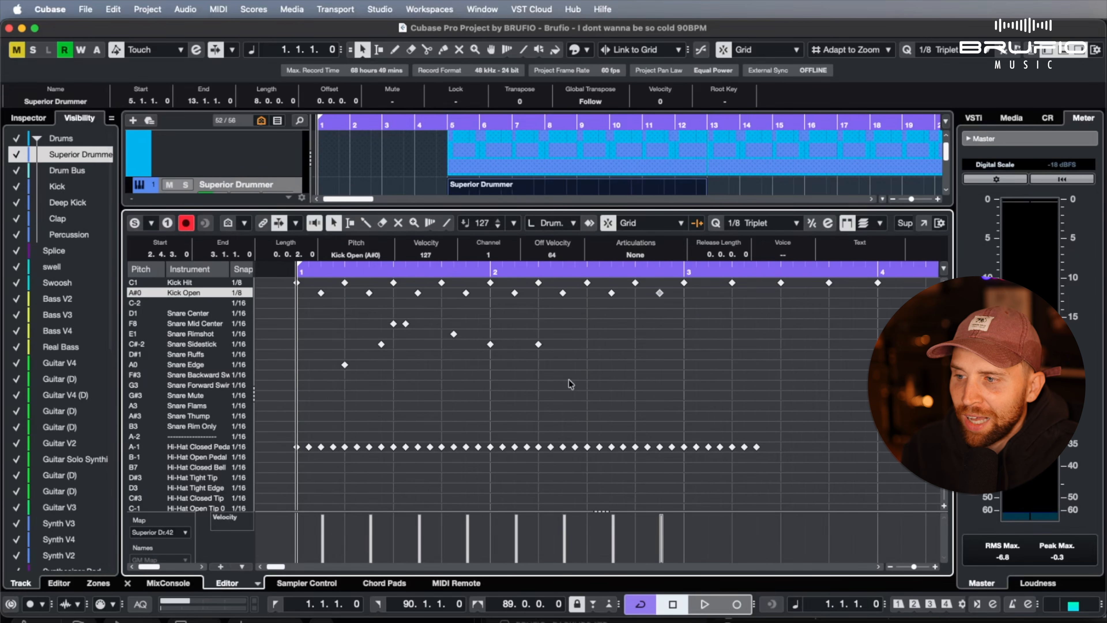
click(589, 367)
scroll(592, 366, left, 1)
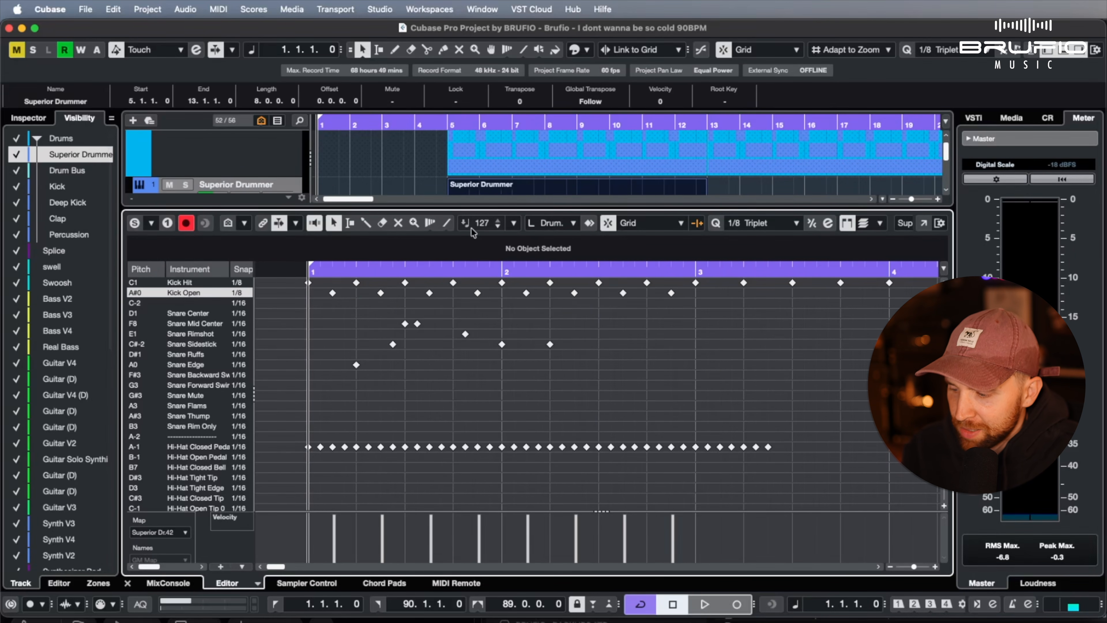
click(309, 383)
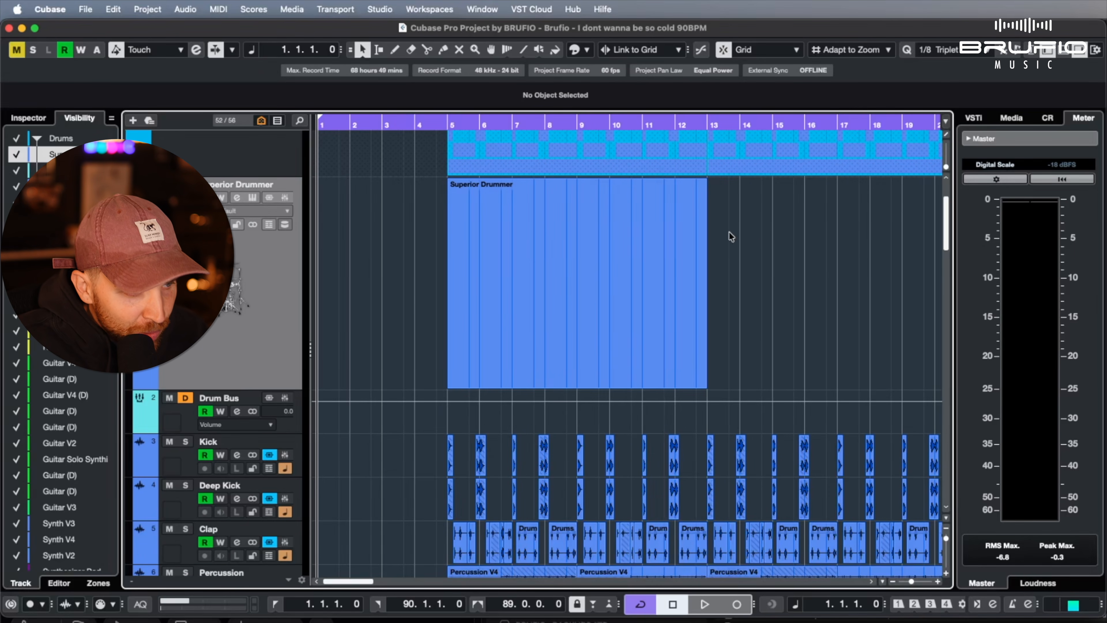
Reduce the Superior Drummer track's height in the project and open the MixConsole with narrower channels
drag(221, 386, 221, 262)
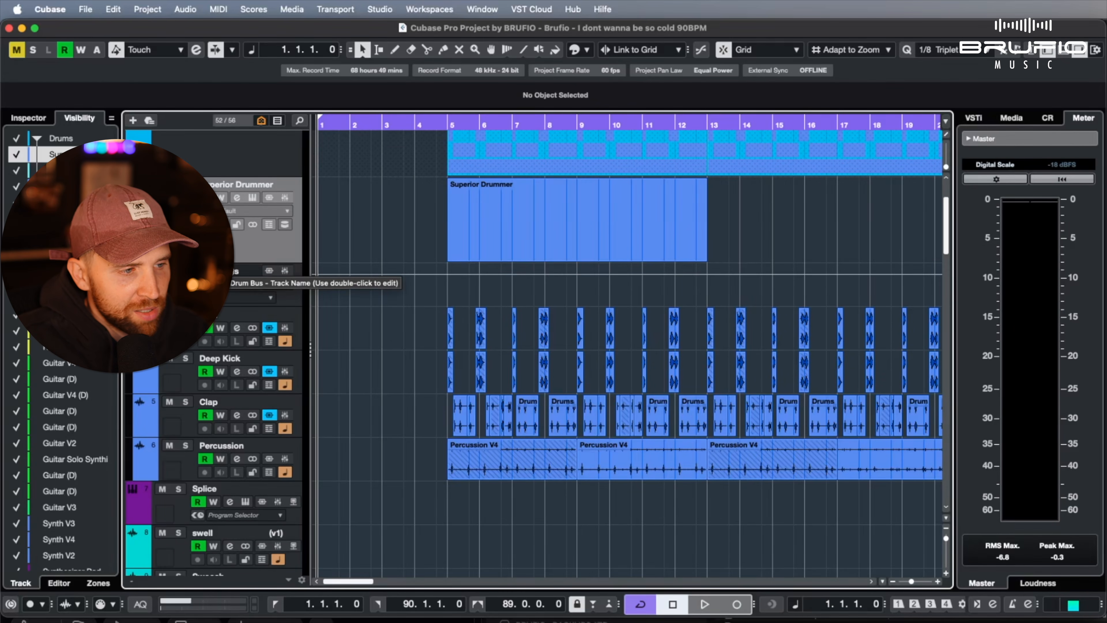
key(F3)
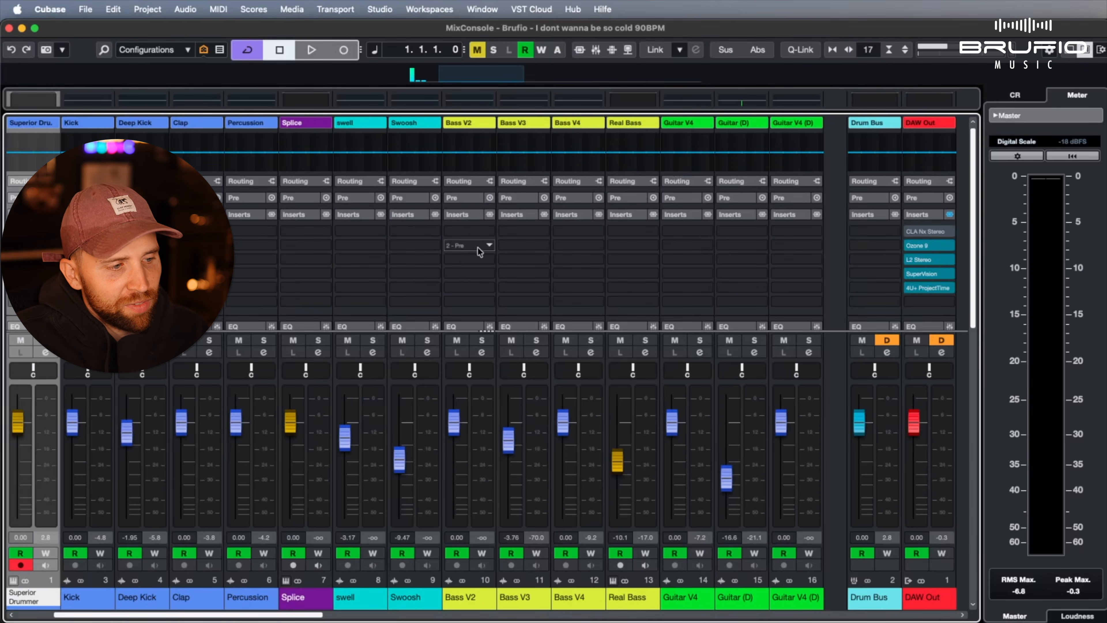
key(g)
key(g)
key(g)
key(g)
key(g)
key(g)
key(g)
key(g)
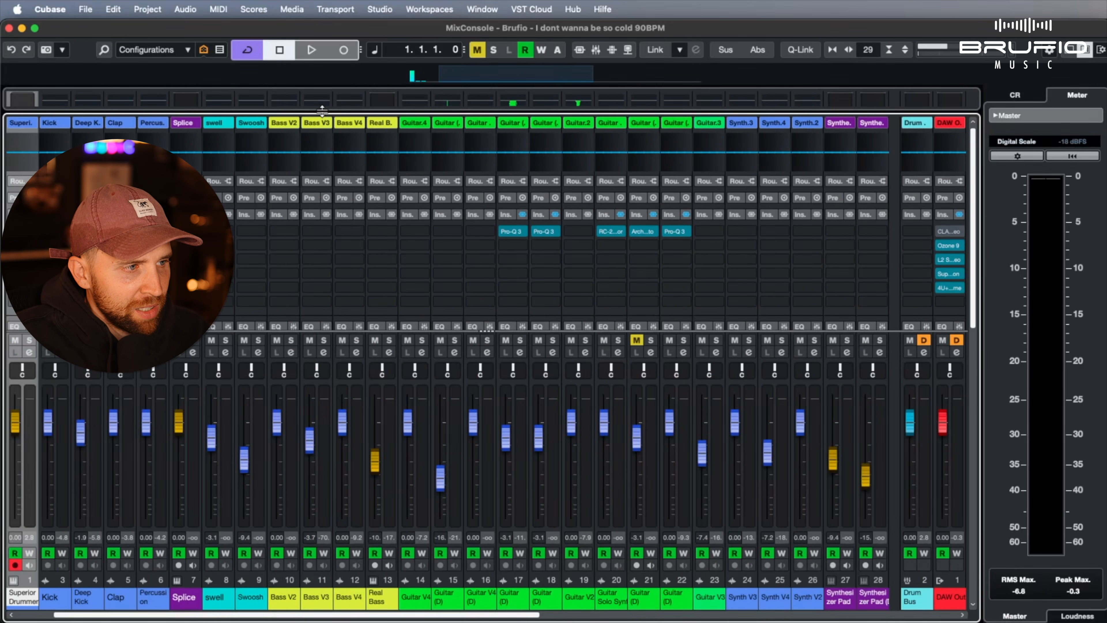
Enlarge the MixConsole's meter bridge, play the project twice to watch the channel levels, and shrink the meter bridge again
drag(322, 110, 379, 304)
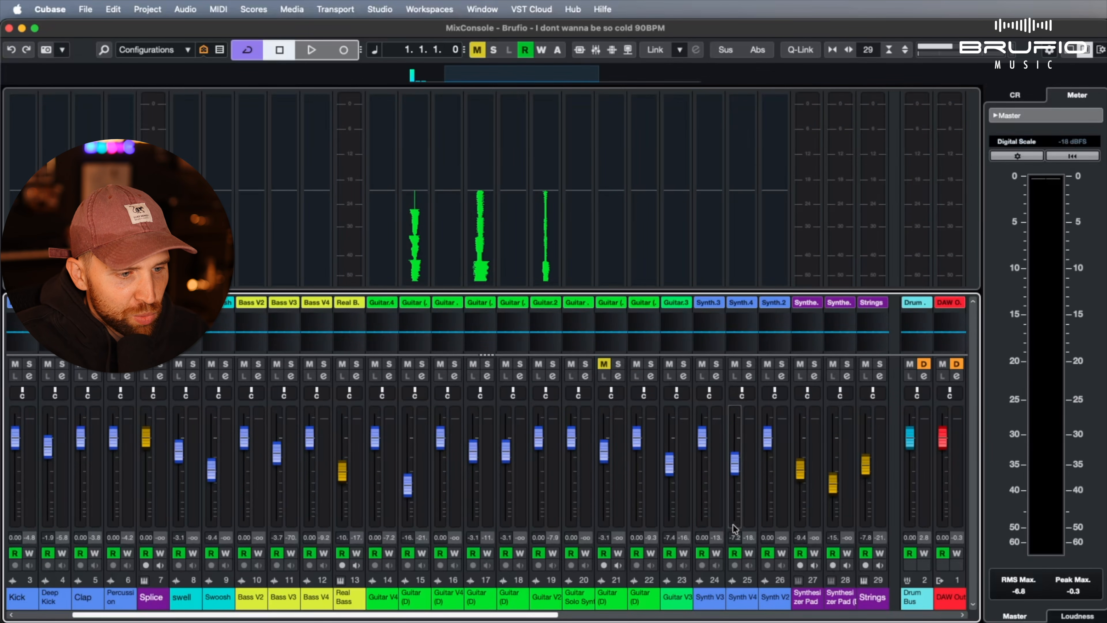
click(698, 617)
key(space)
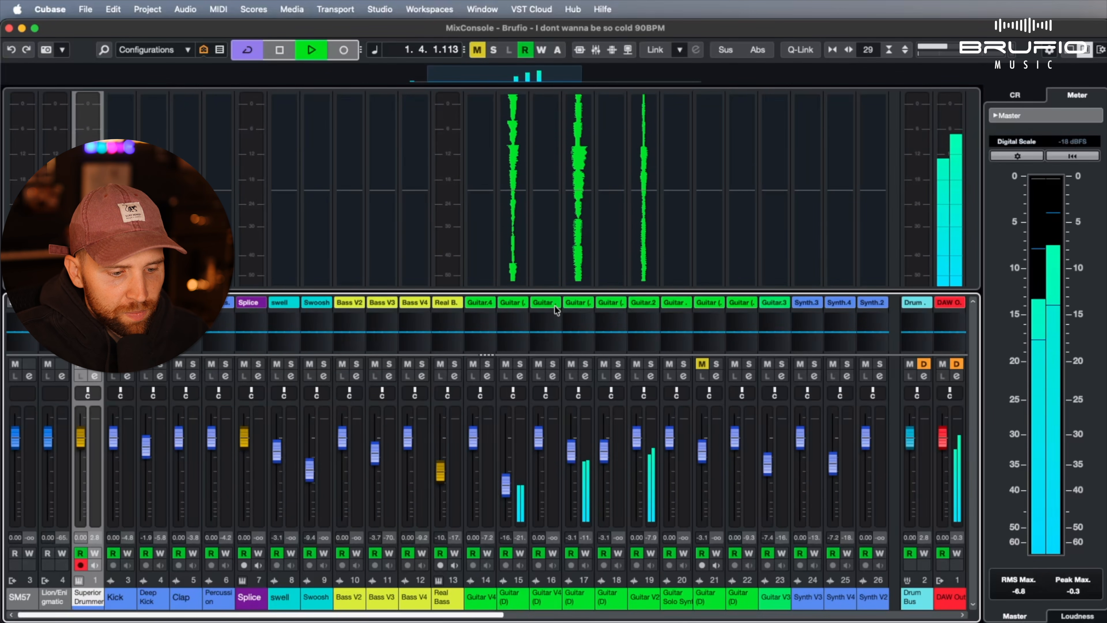
key(space)
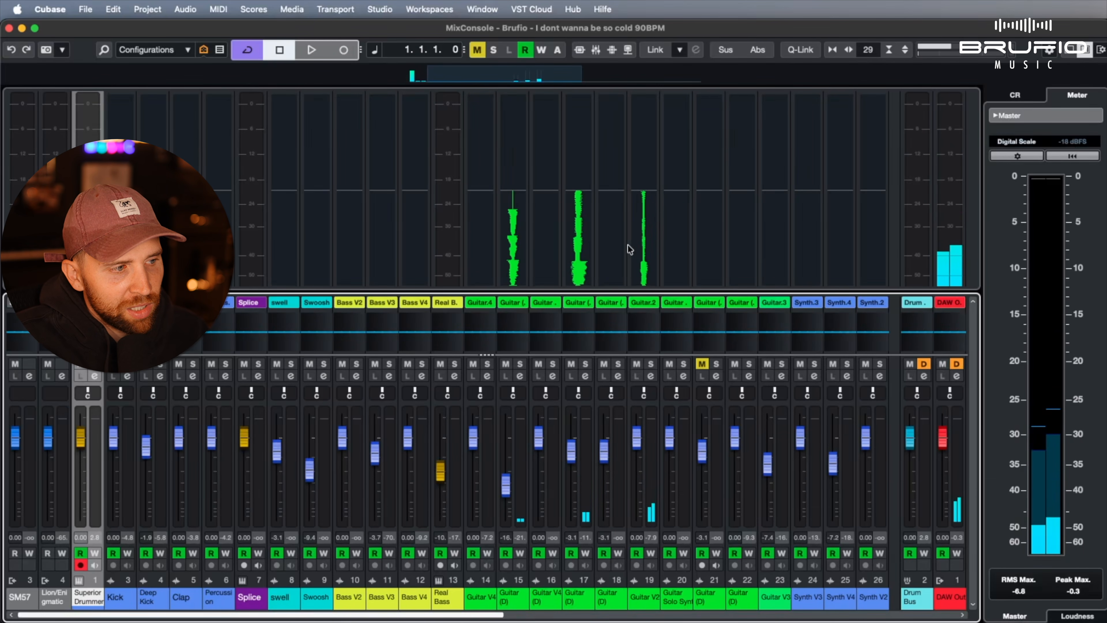
mouse_move(462, 615)
mouse_down()
mouse_move(771, 615)
mouse_move(457, 615)
mouse_move(617, 605)
mouse_move(454, 614)
mouse_up()
key(space)
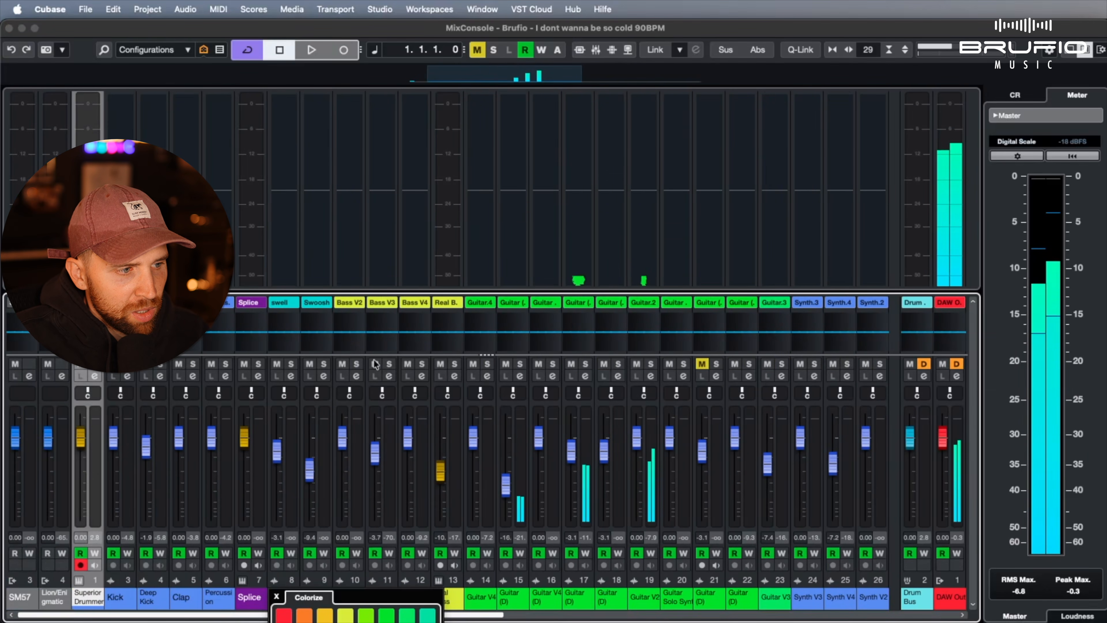
key(space)
drag(433, 292, 436, 122)
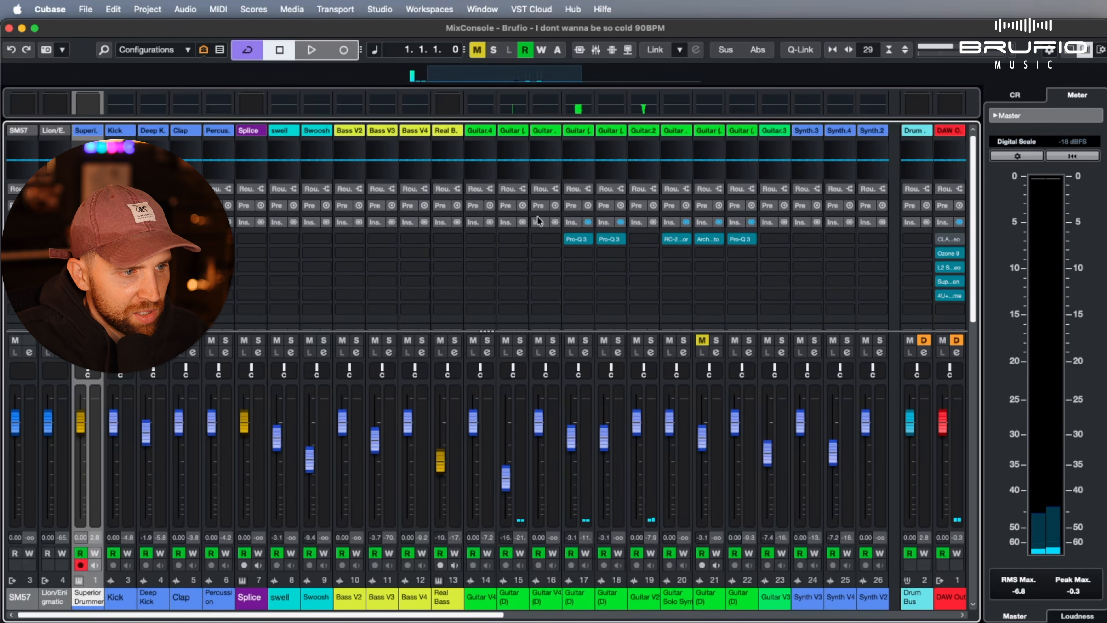
Toggle the insert bypass of the Guitar (D) channel 17, inspect its Pro-Q 3 plug-in, and look through the channel racks
click(587, 222)
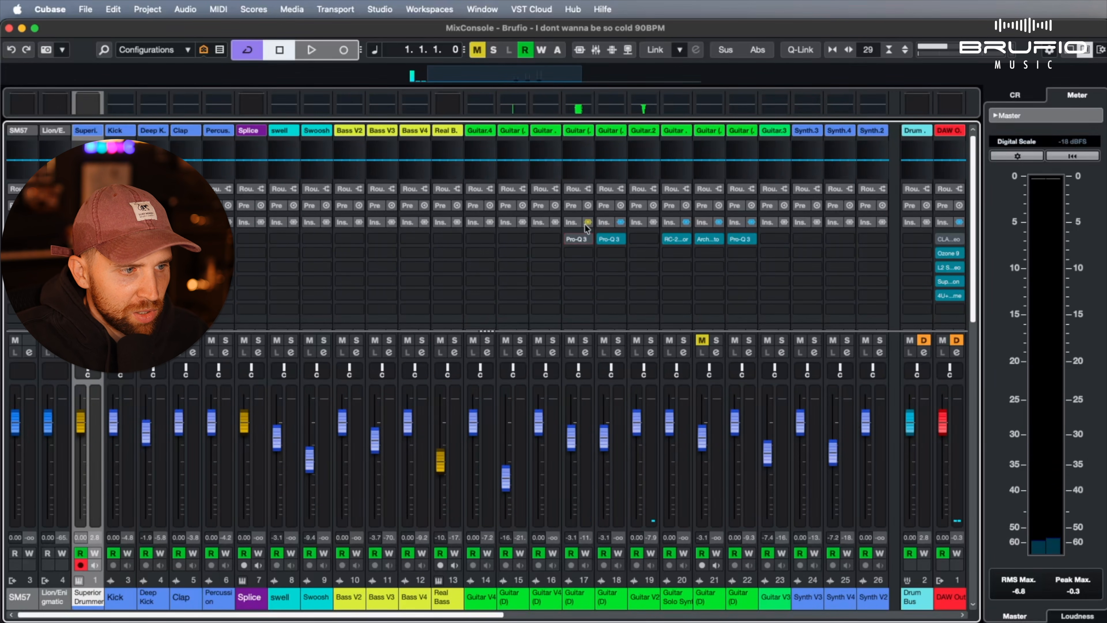
click(577, 239)
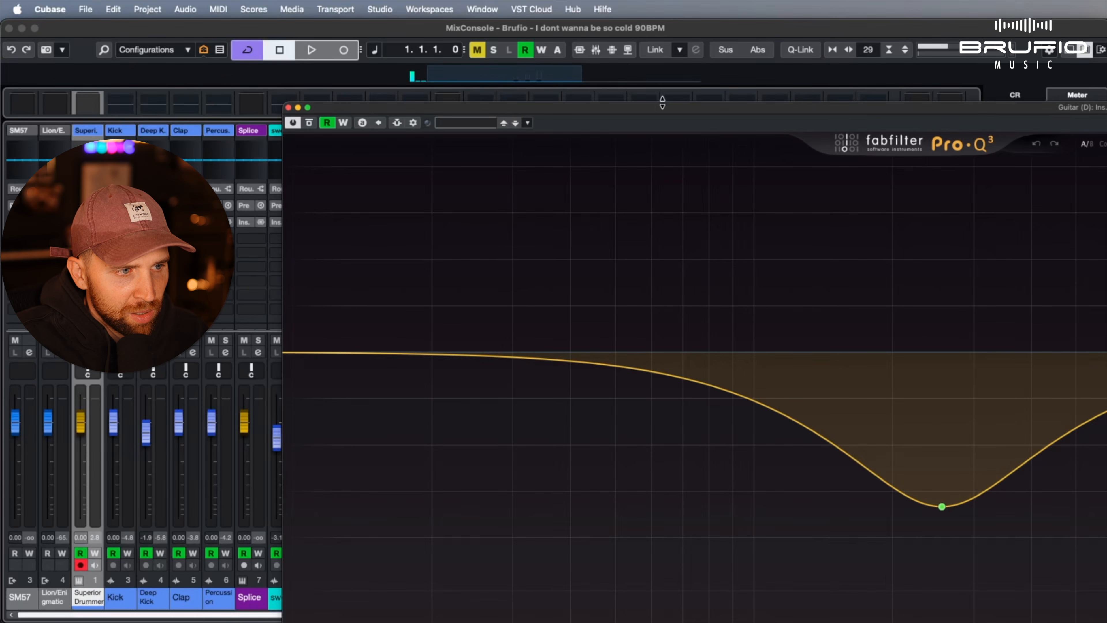
drag(663, 107, 377, 92)
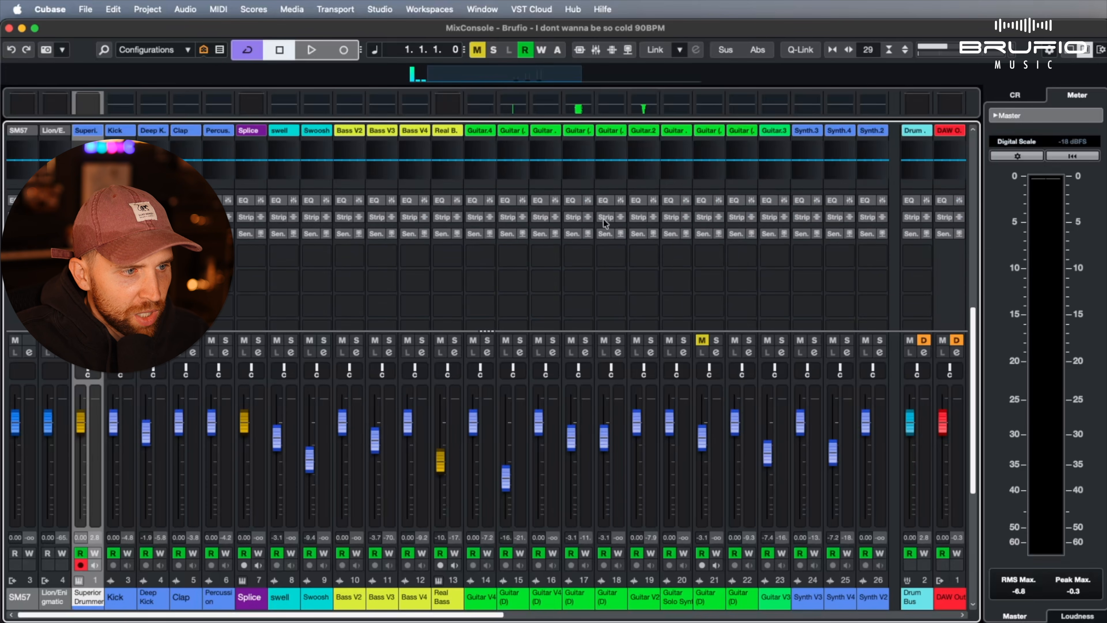
scroll(608, 232, up, 2)
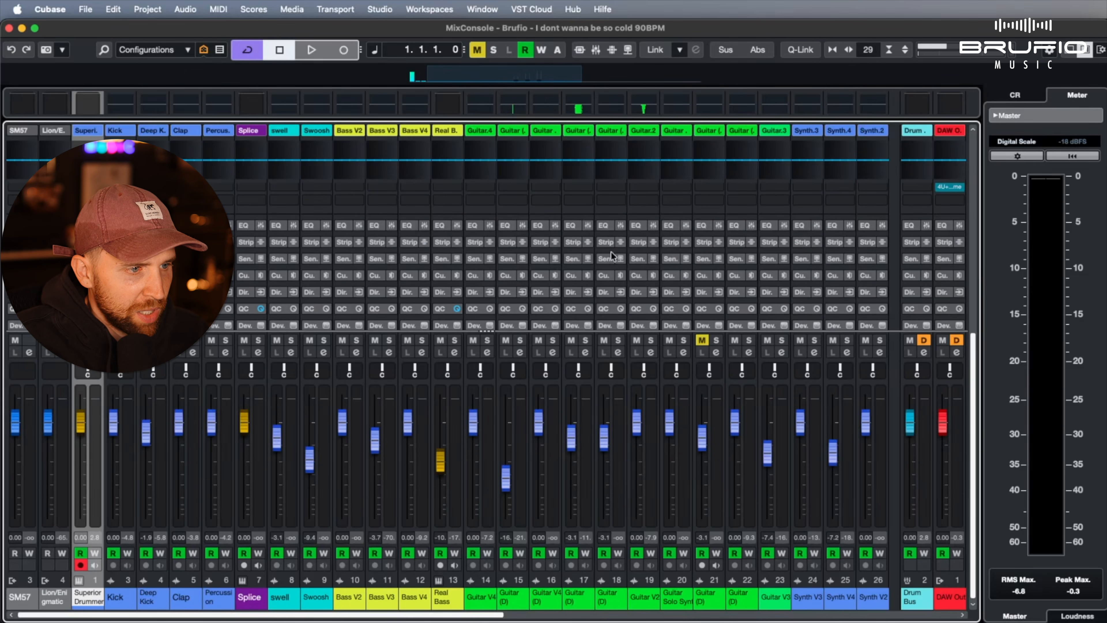
scroll(606, 205, up, 5)
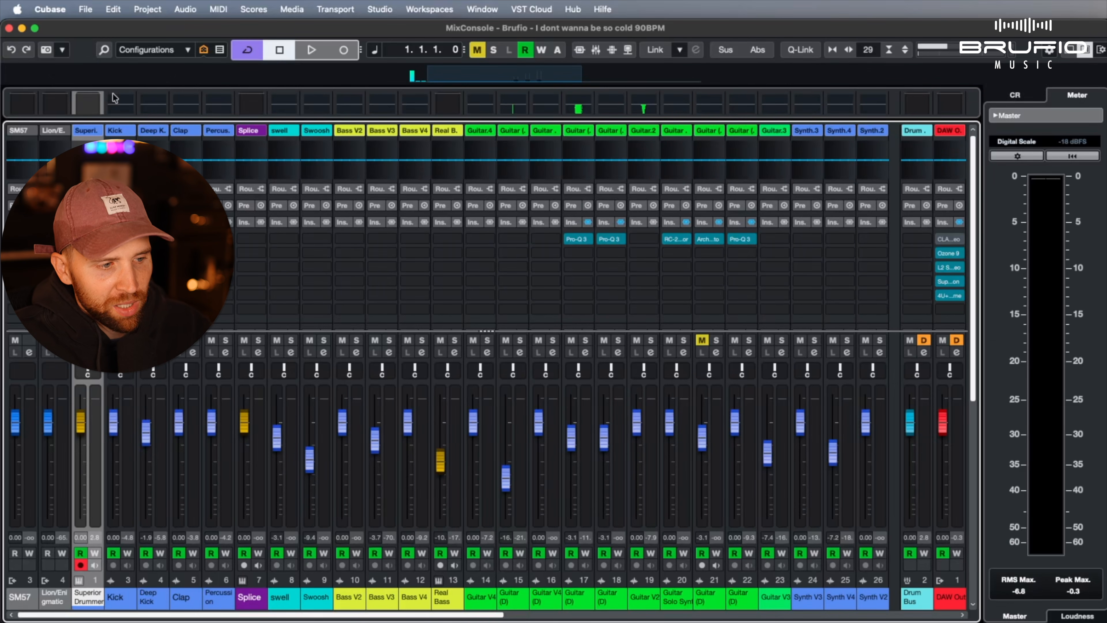
Widen the mixer channels and examine the range from Real Bass to Synth V2
drag(351, 617, 323, 604)
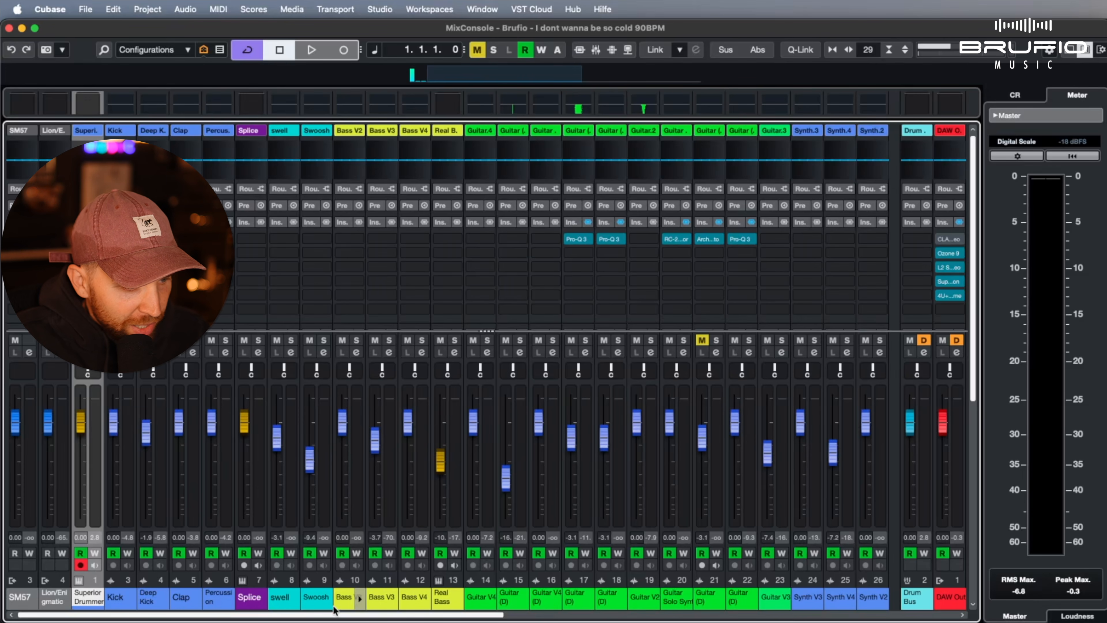
drag(338, 616, 279, 612)
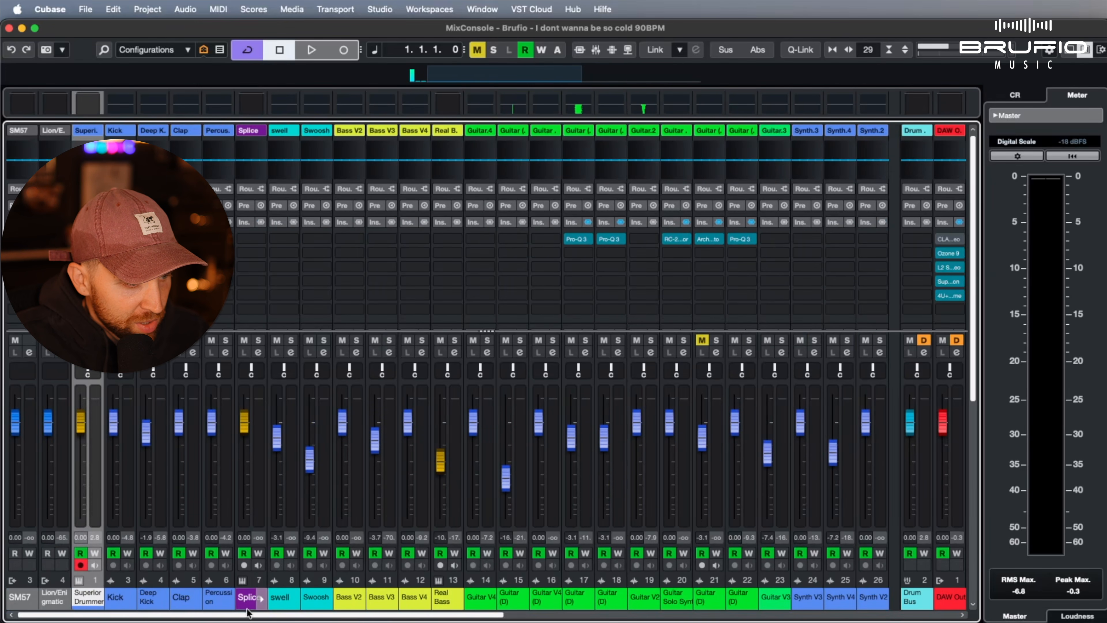
key(h)
key(h)
key(h)
key(h)
key(h)
key(h)
key(h)
key(h)
key(h)
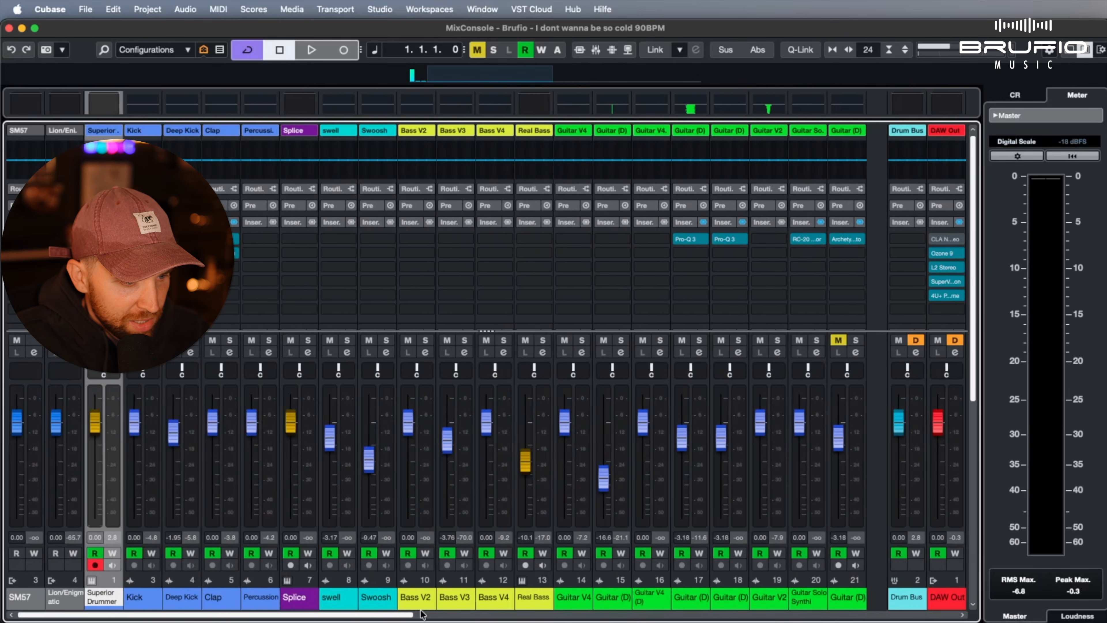
key(h)
key(h)
drag(283, 616, 494, 616)
key(h)
key(h)
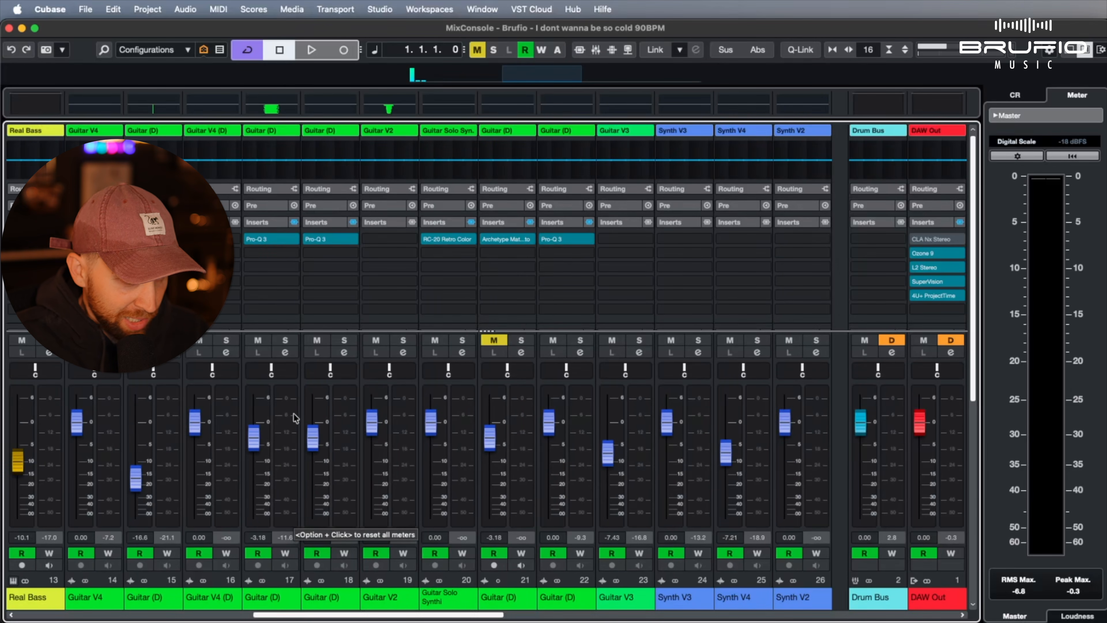
Look over the MixConsole snapshot functions and save two snapshots of the current mix
click(62, 50)
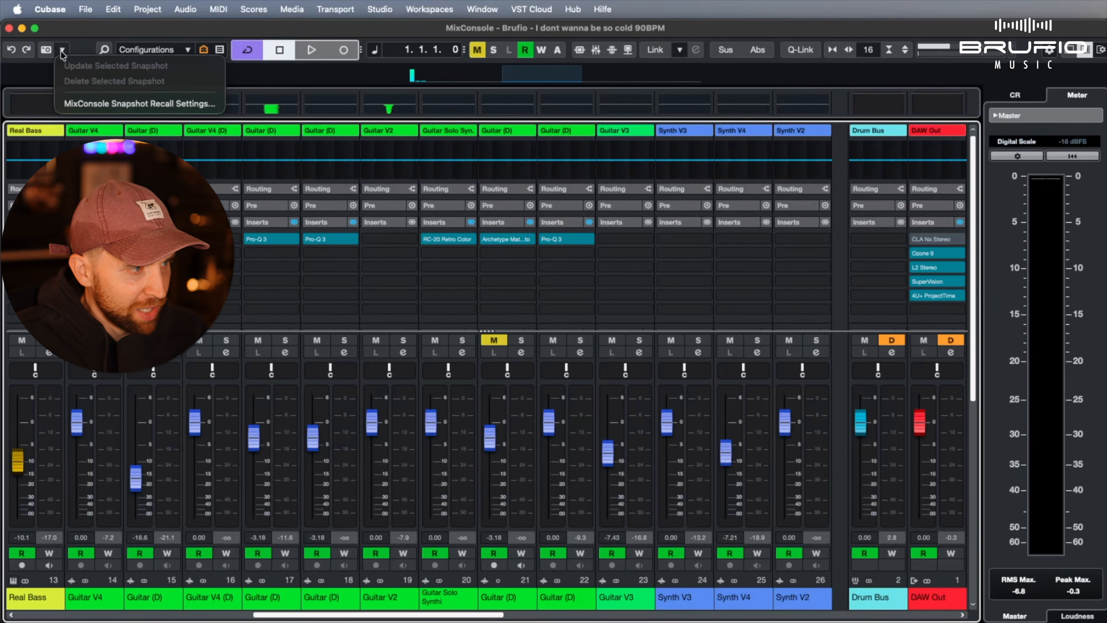
click(63, 51)
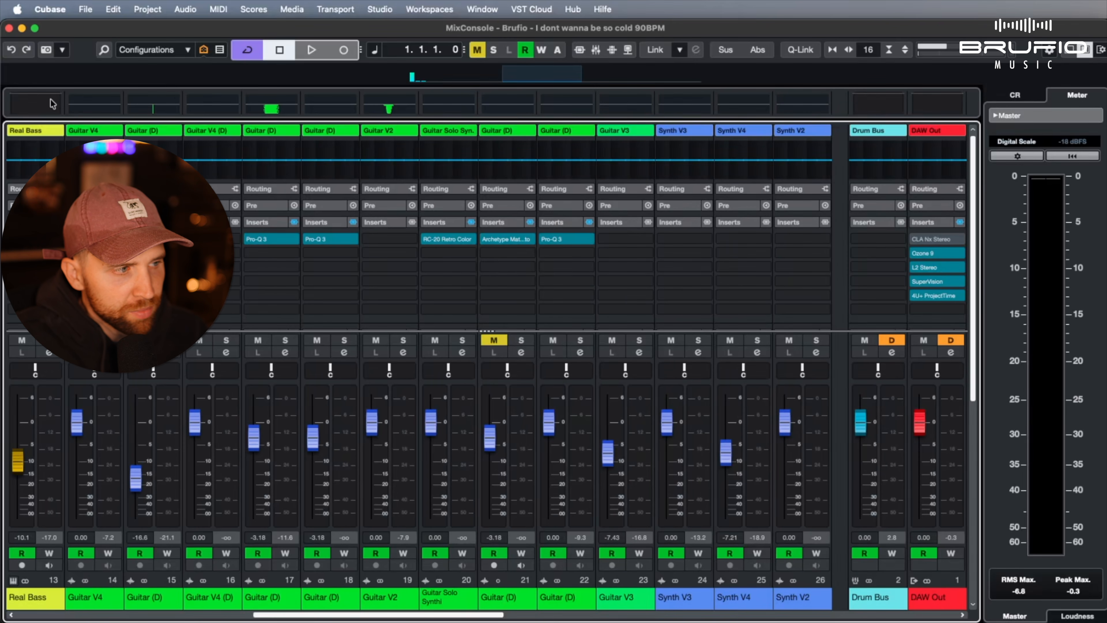
click(62, 50)
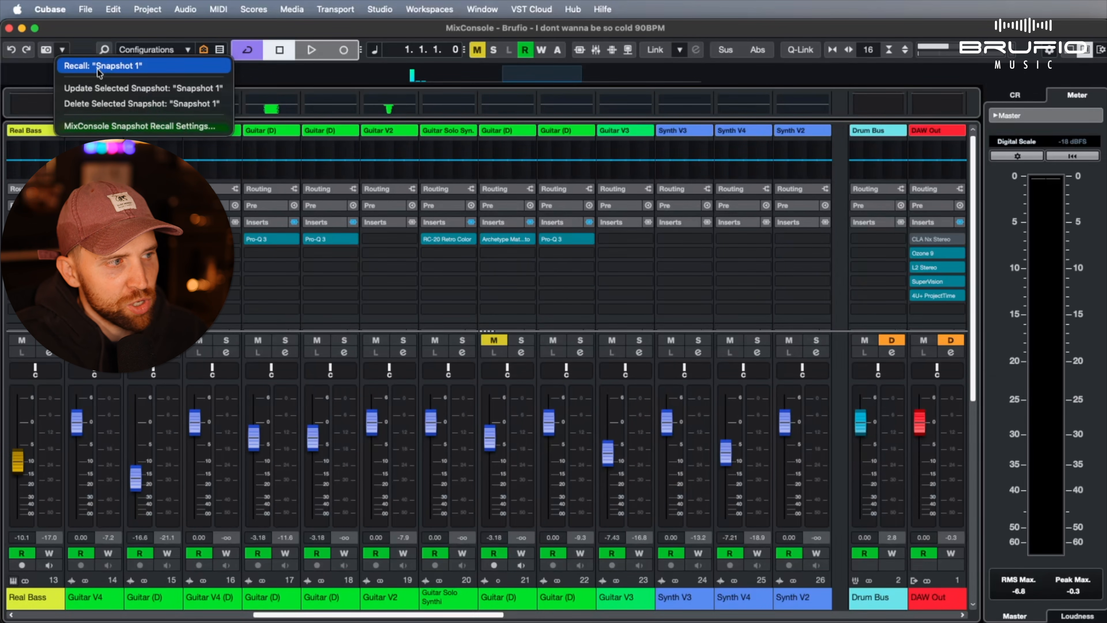
click(90, 34)
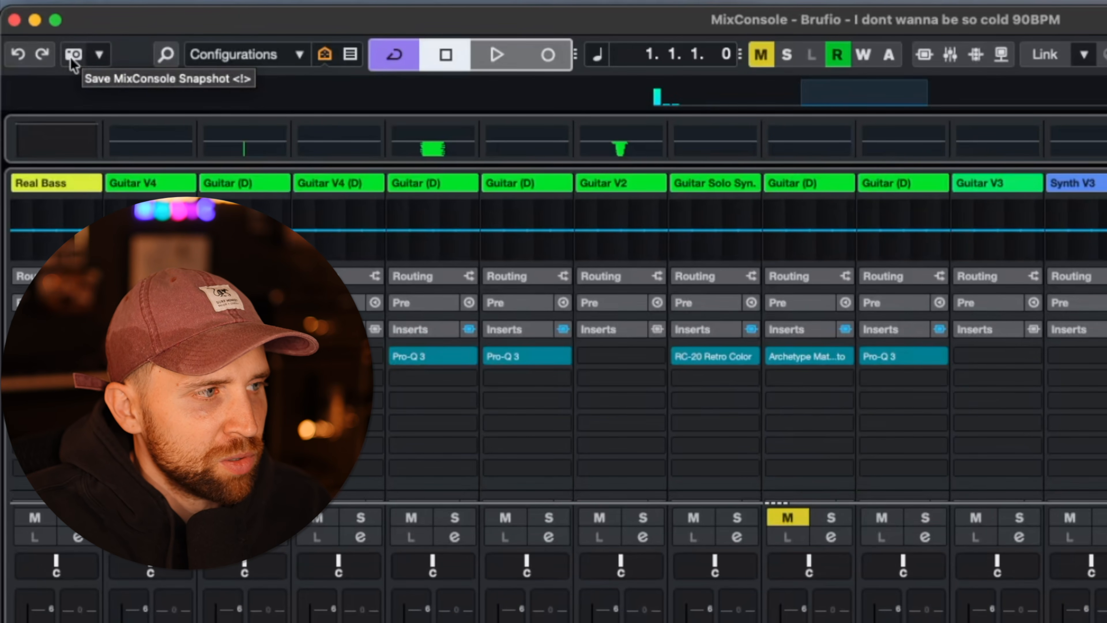
click(50, 50)
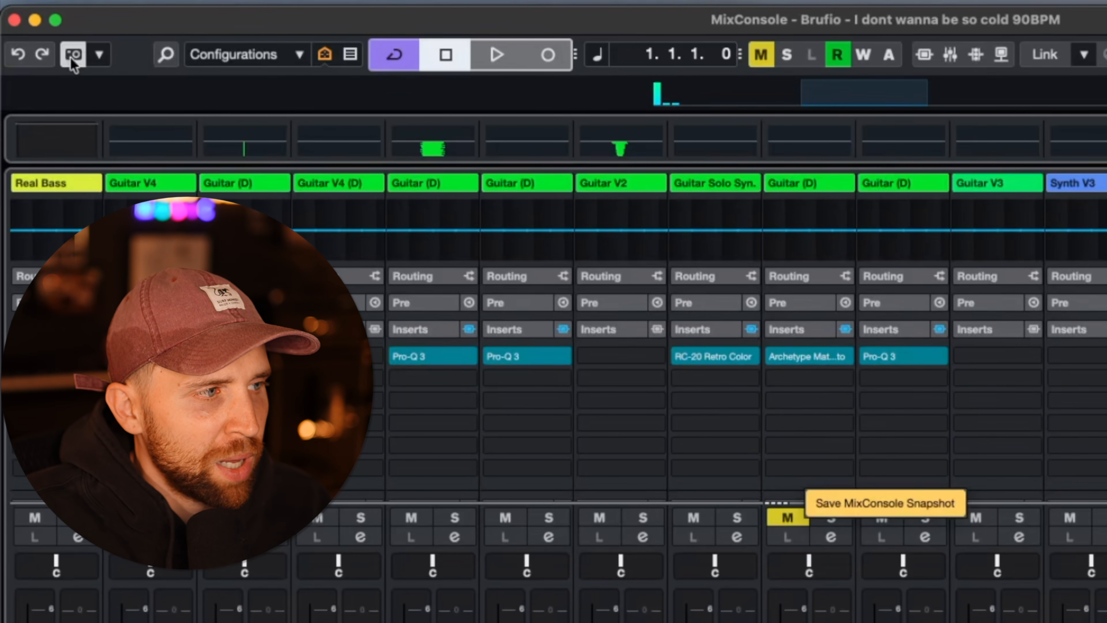
Recall Snapshot 1 followed by Snapshot 2, and look over the remaining snapshot functions
click(99, 54)
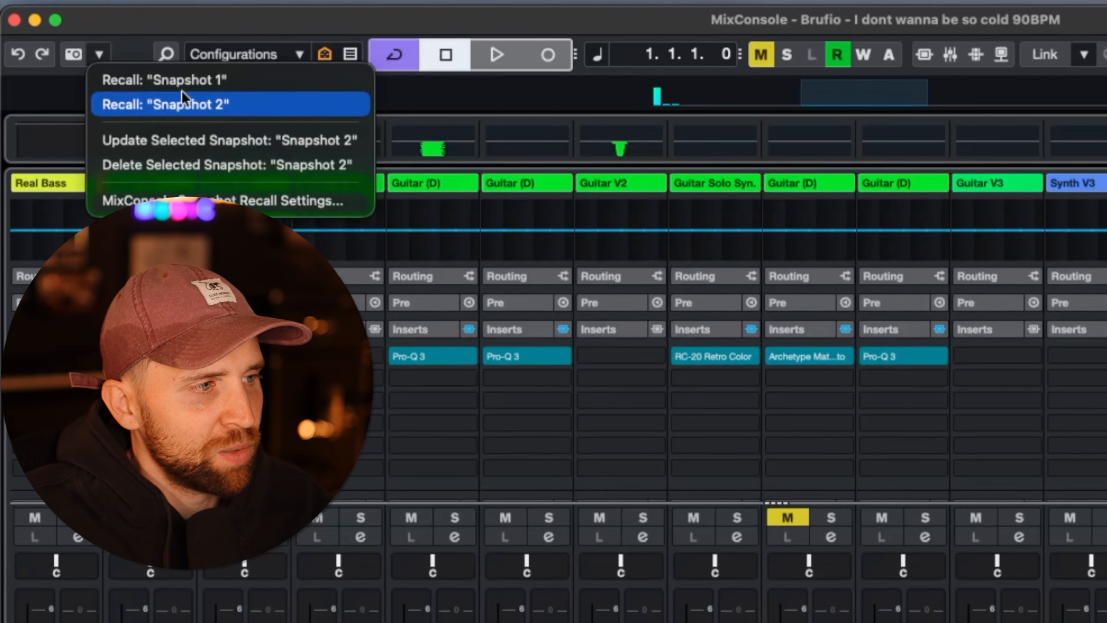
click(202, 89)
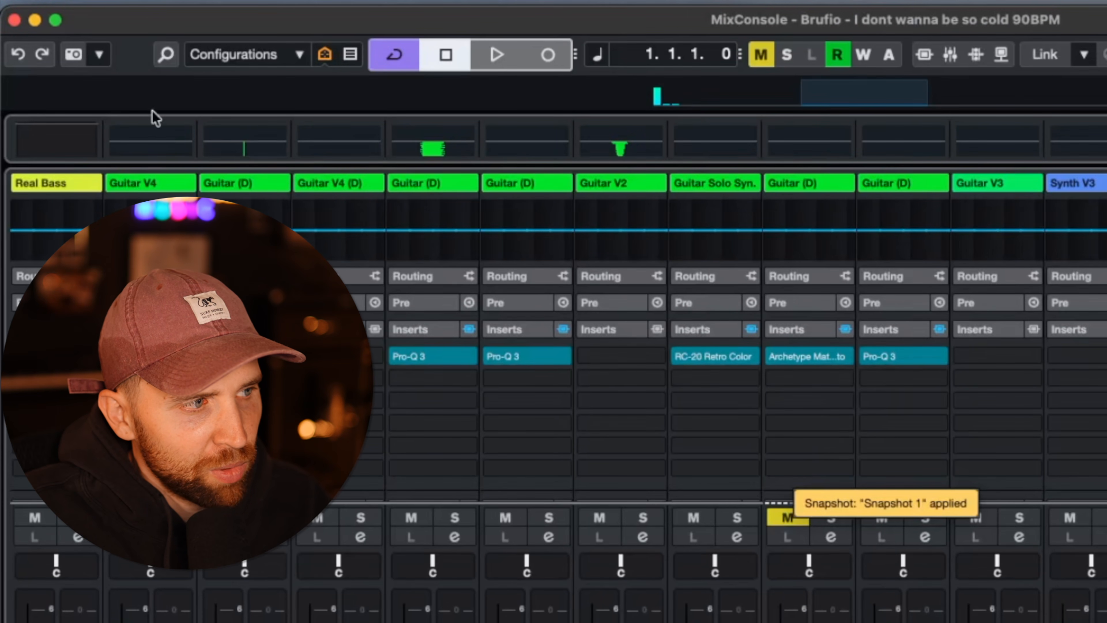
click(101, 55)
click(136, 105)
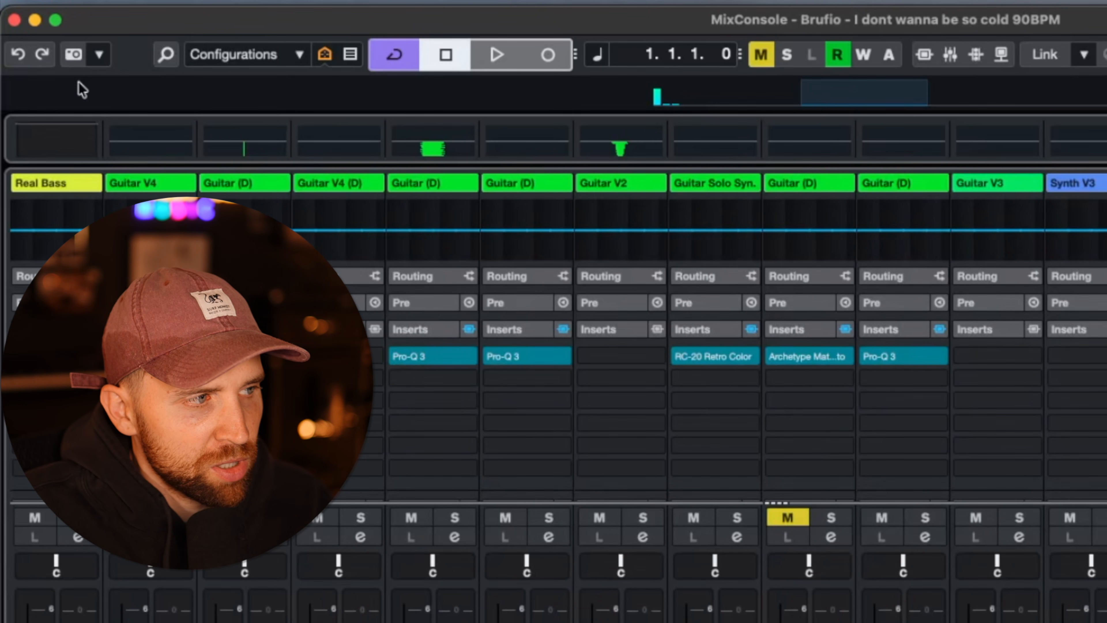
click(99, 55)
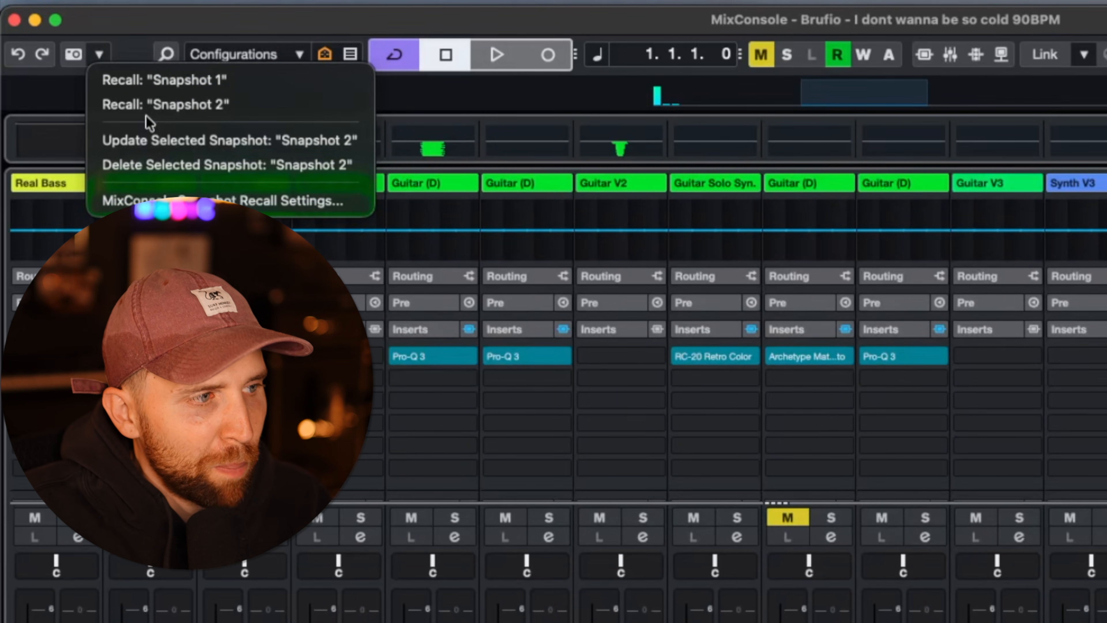
click(144, 27)
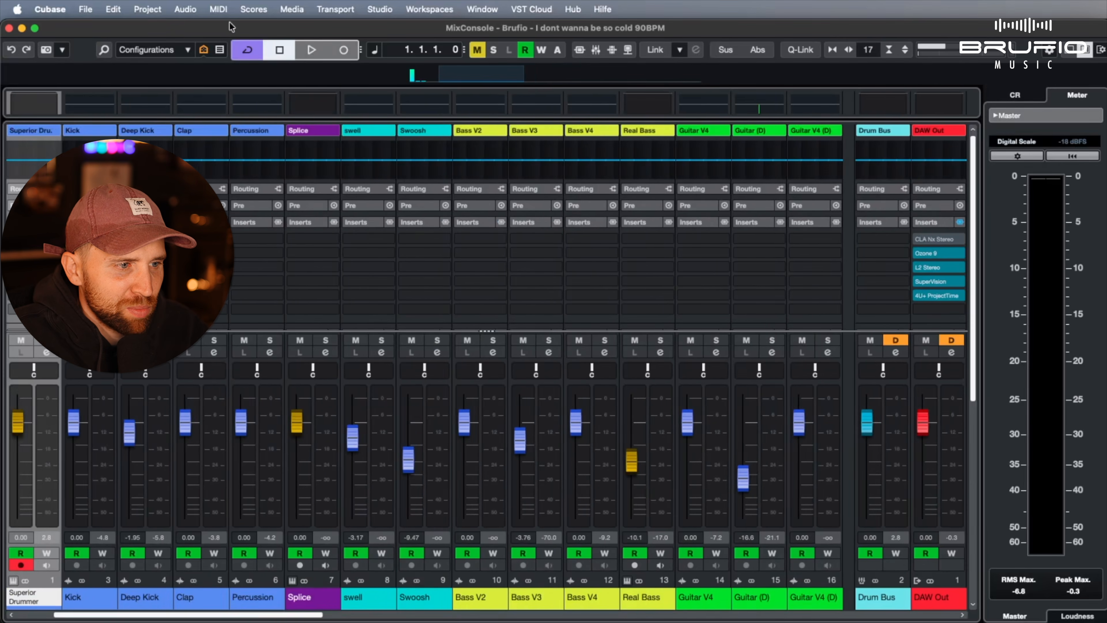
Narrow the MixConsole channels until the whole range from Superior Drummer to Synth V2 fits in view
key(g)
key(g)
key(g)
key(g)
key(g)
key(g)
key(g)
key(g)
key(g)
key(g)
key(g)
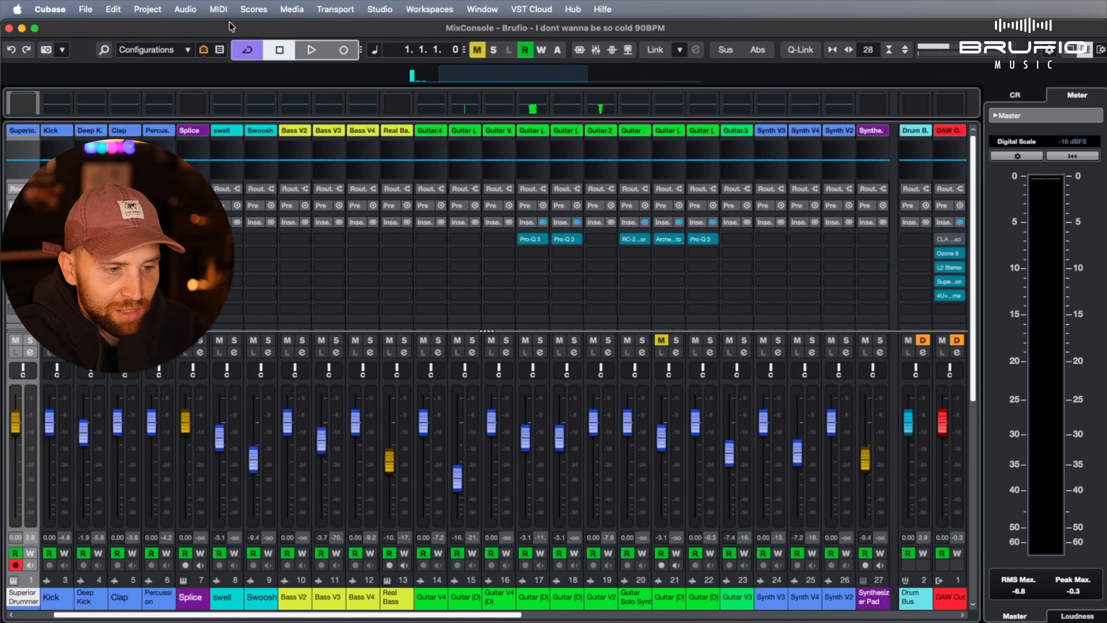
key(h)
key(h)
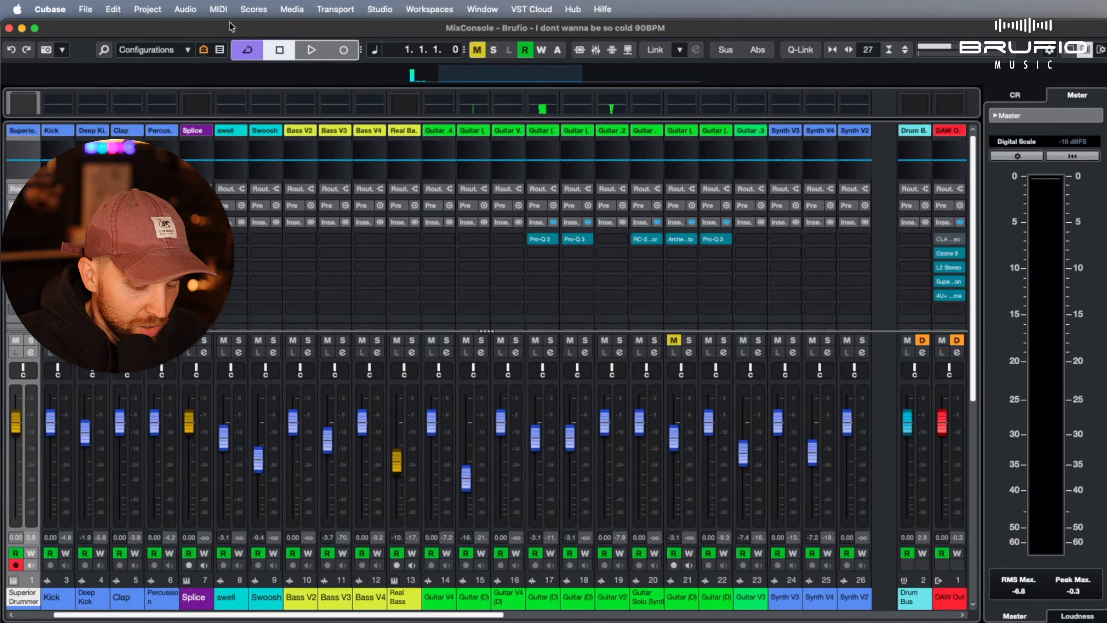
Close the separate MixConsole window and show the channel faders in the lower zone of the Project window
key(F3)
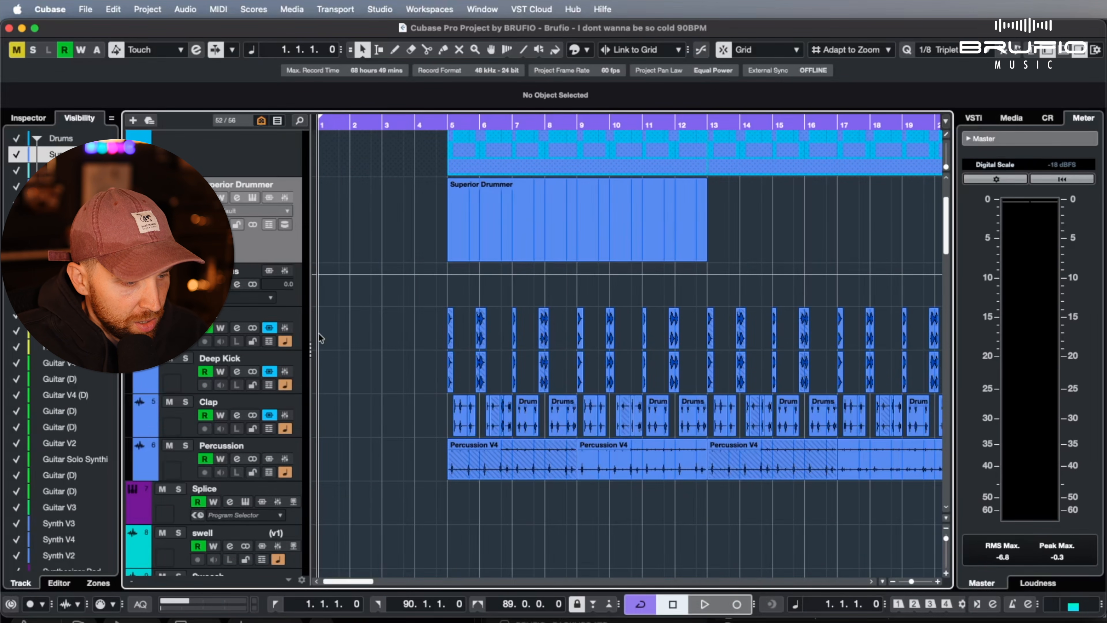
key(alt+F3)
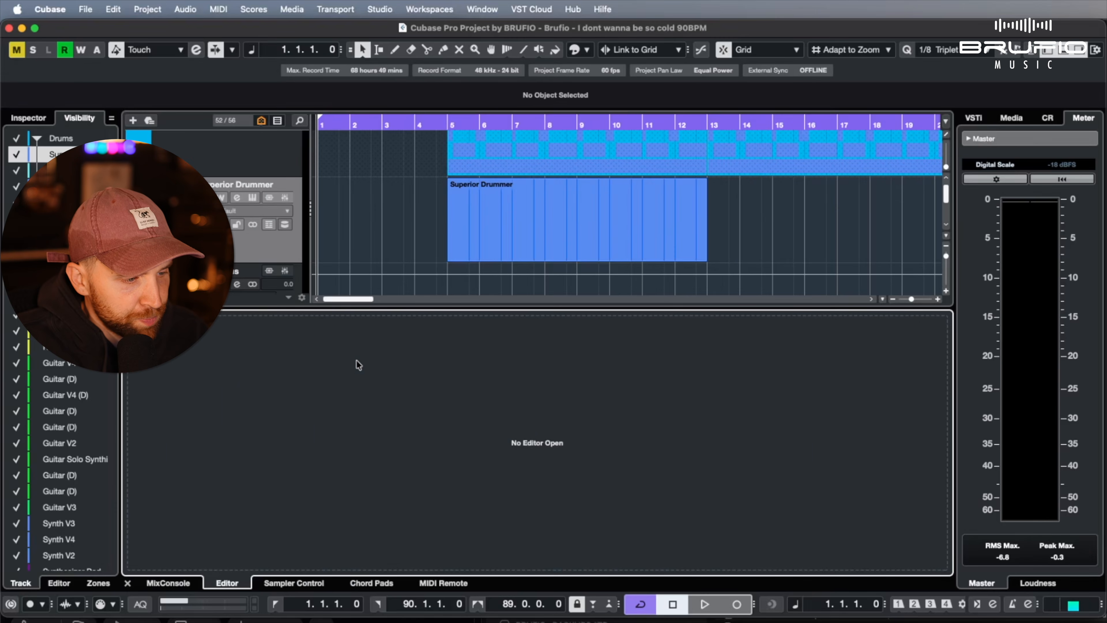
click(133, 470)
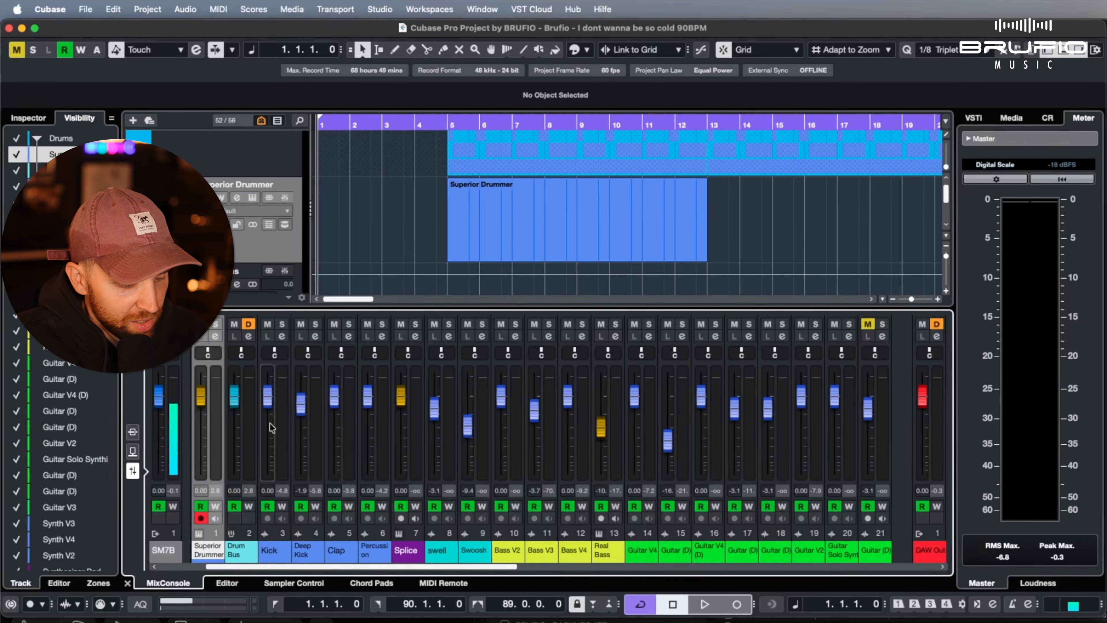
Hide the lower zone, and reopen and close the separate MixConsole window
key(alt+super+e)
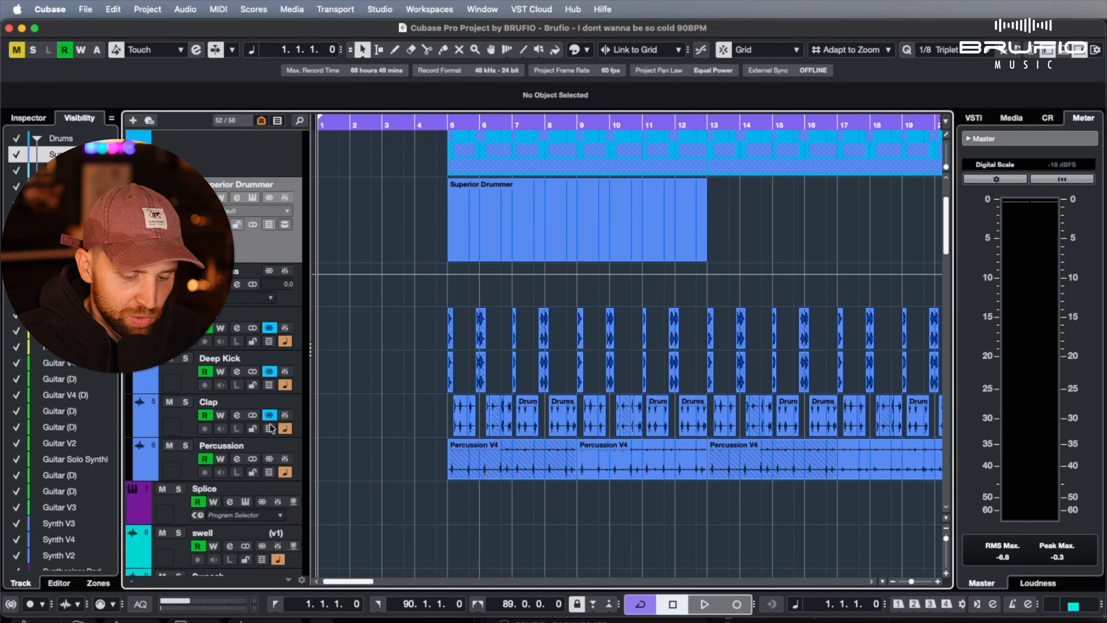
key(alt+super+e)
key(alt+super+e)
key(alt+super+e)
key(alt+super+e)
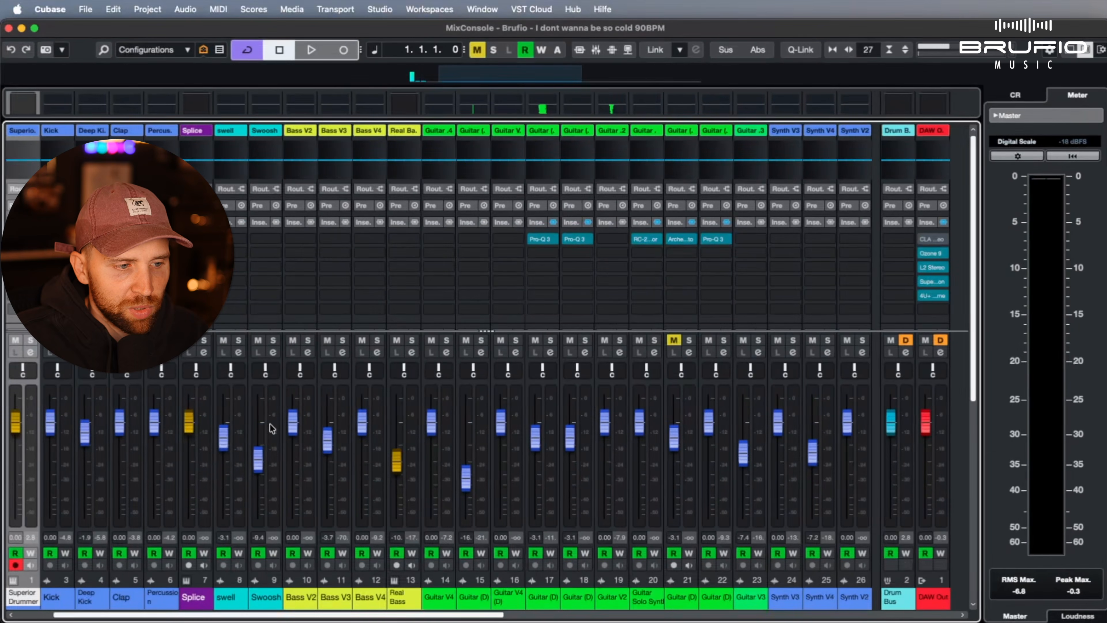
key(F3)
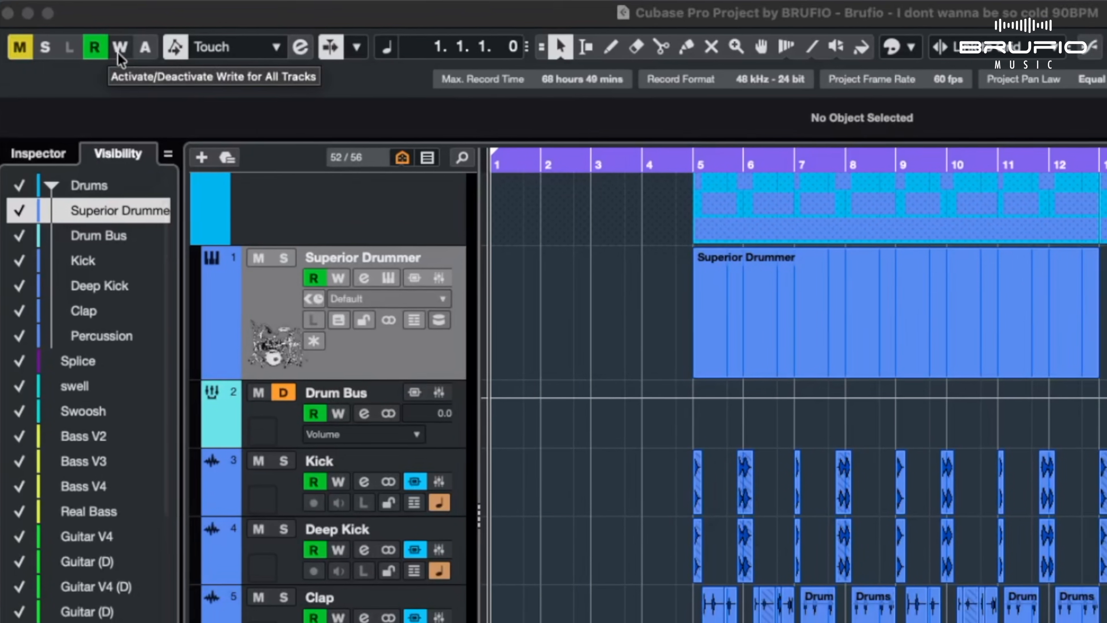
Activate automation writing for all tracks, and solo and enlarge the Kick track
click(121, 47)
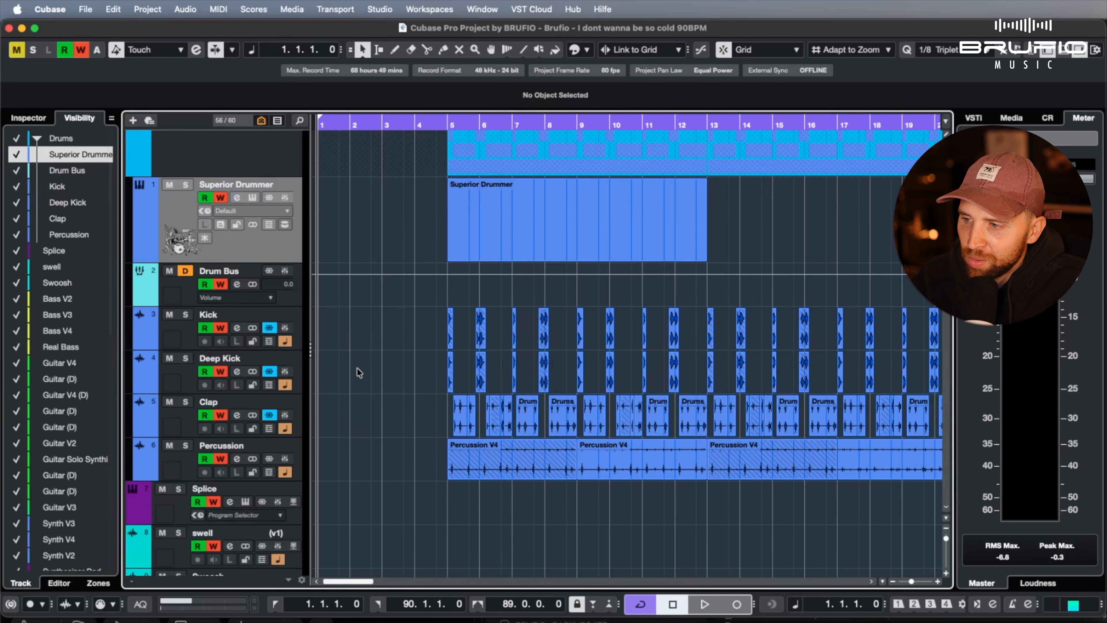
click(186, 315)
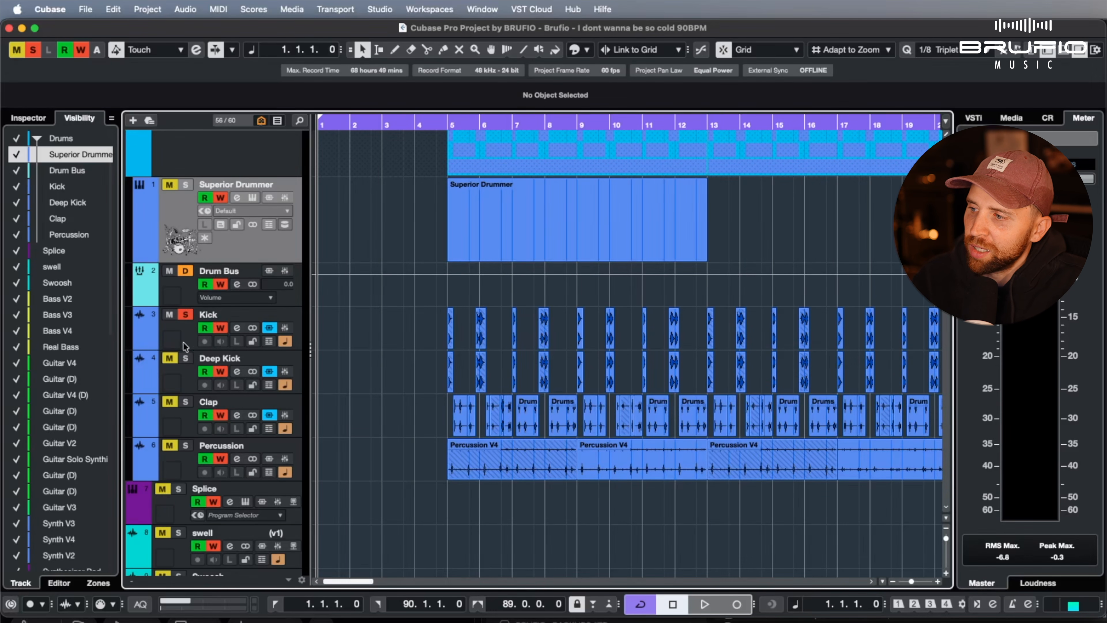
drag(192, 348, 195, 443)
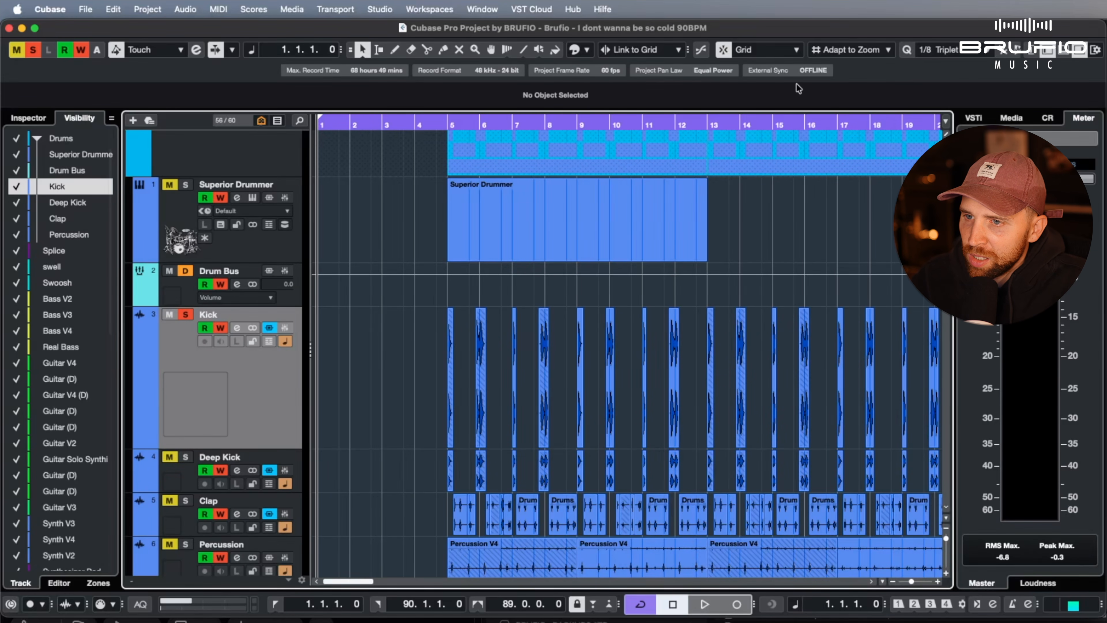
click(1029, 54)
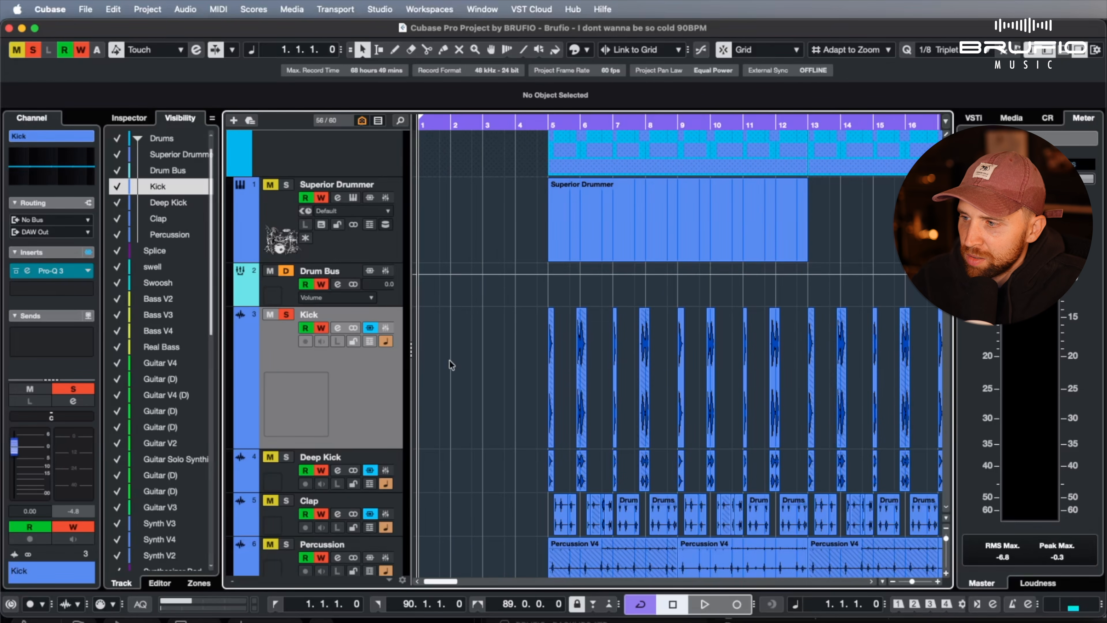
click(535, 135)
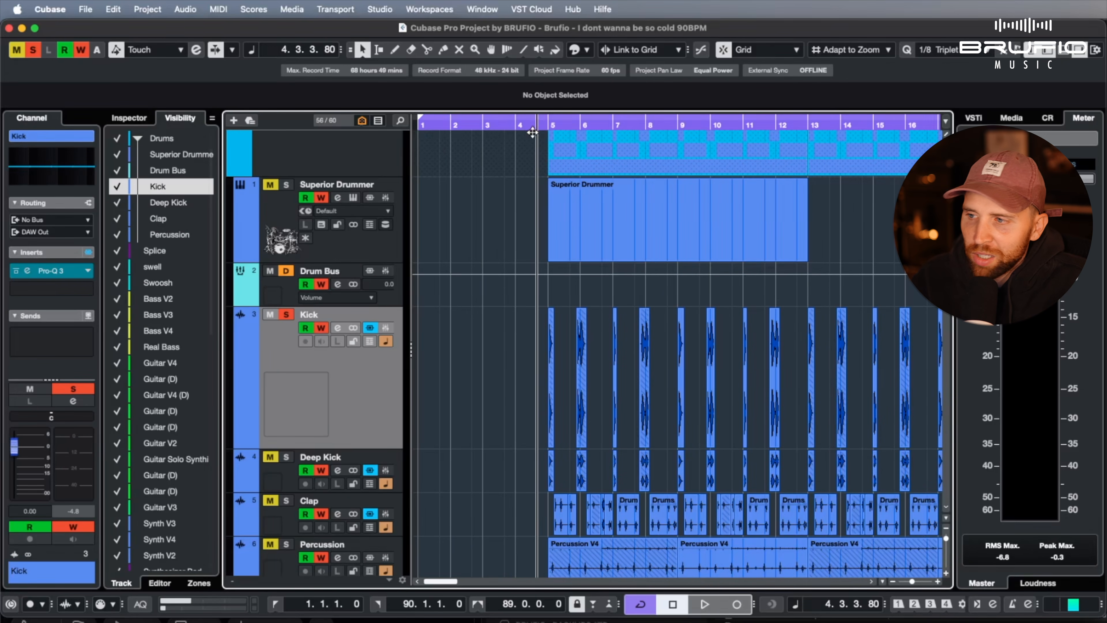
key(space)
drag(14, 446, 17, 475)
key(space)
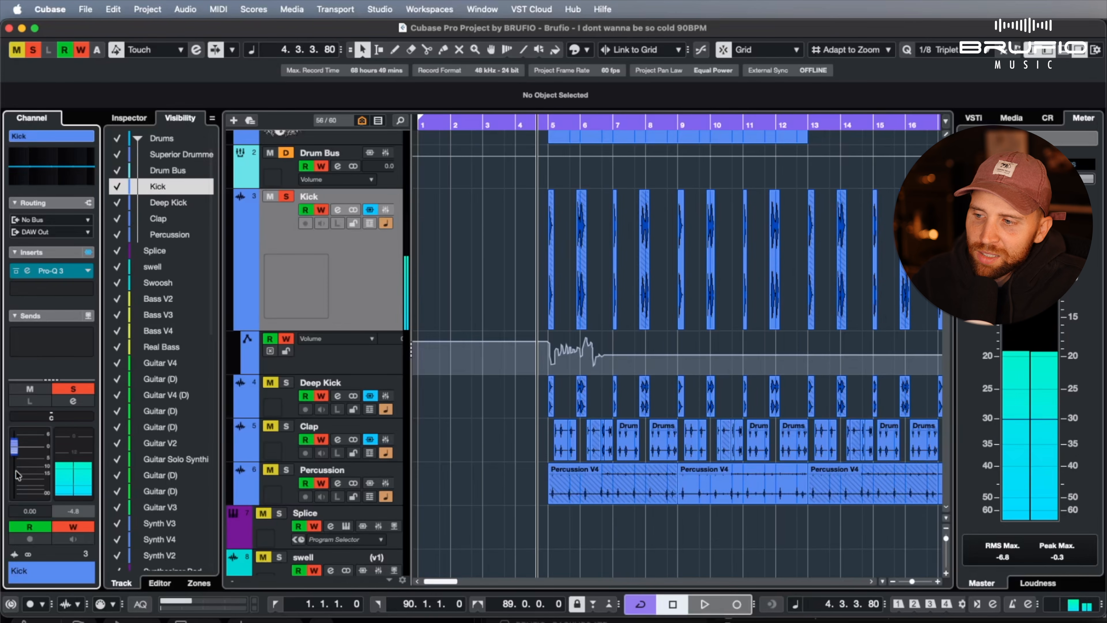
Add a peak to the Kick's volume automation curve at 5.2.1.80 with a value of 5.33
key(h)
key(h)
key(h)
key(h)
key(h)
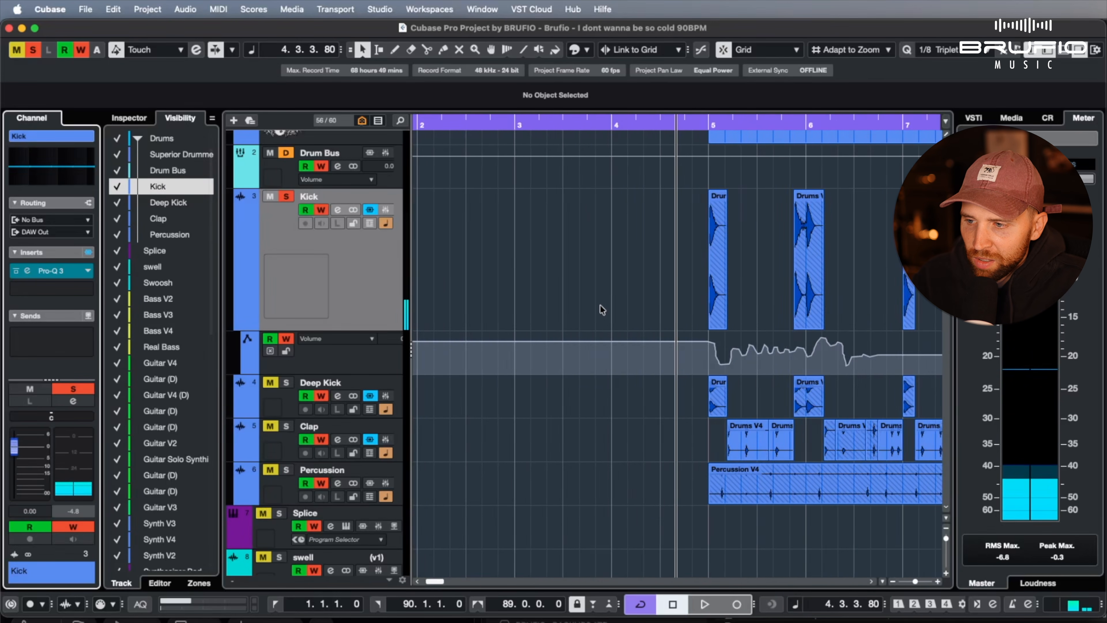
scroll(622, 323, right, 3)
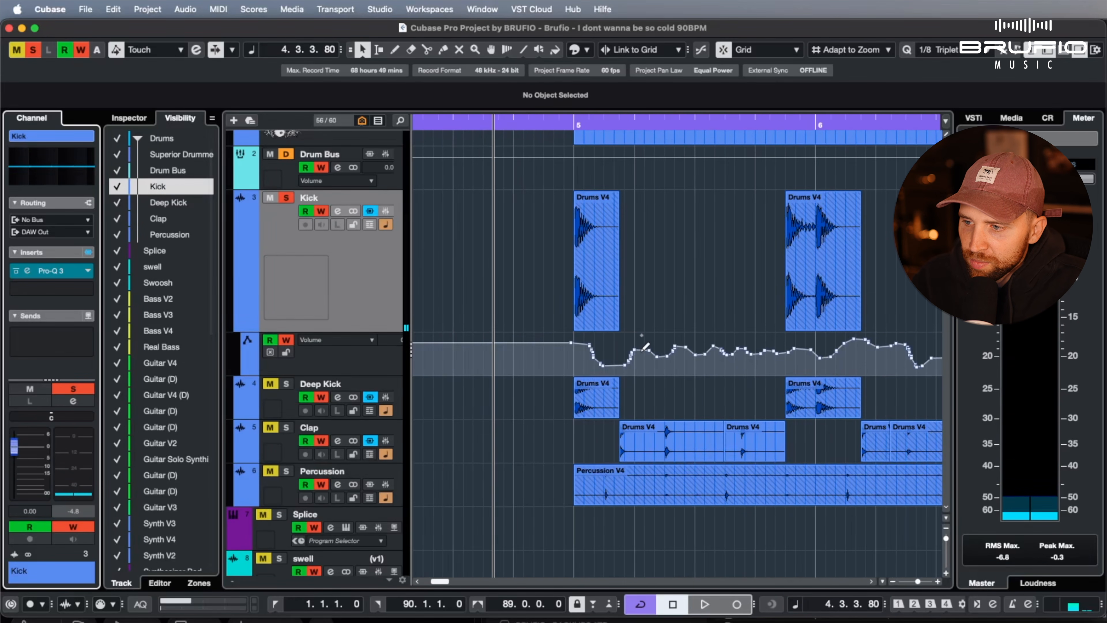
click(645, 336)
drag(648, 340, 648, 341)
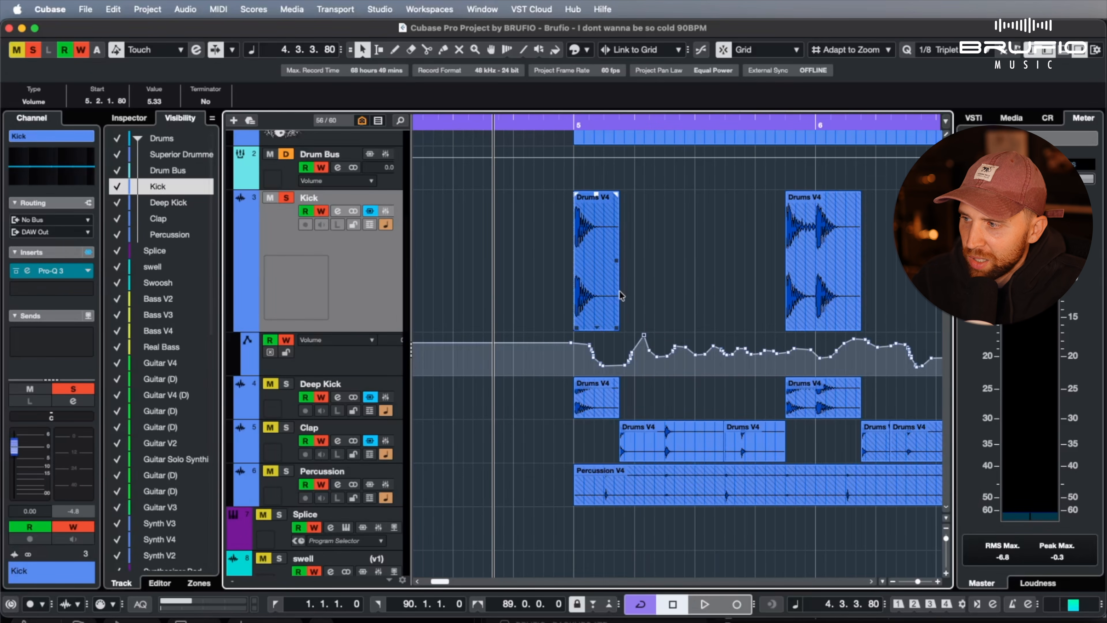
Write host bypass automation for the Kick's Pro-Q 3 insert by repeatedly toggling its bypass during playback
key(space)
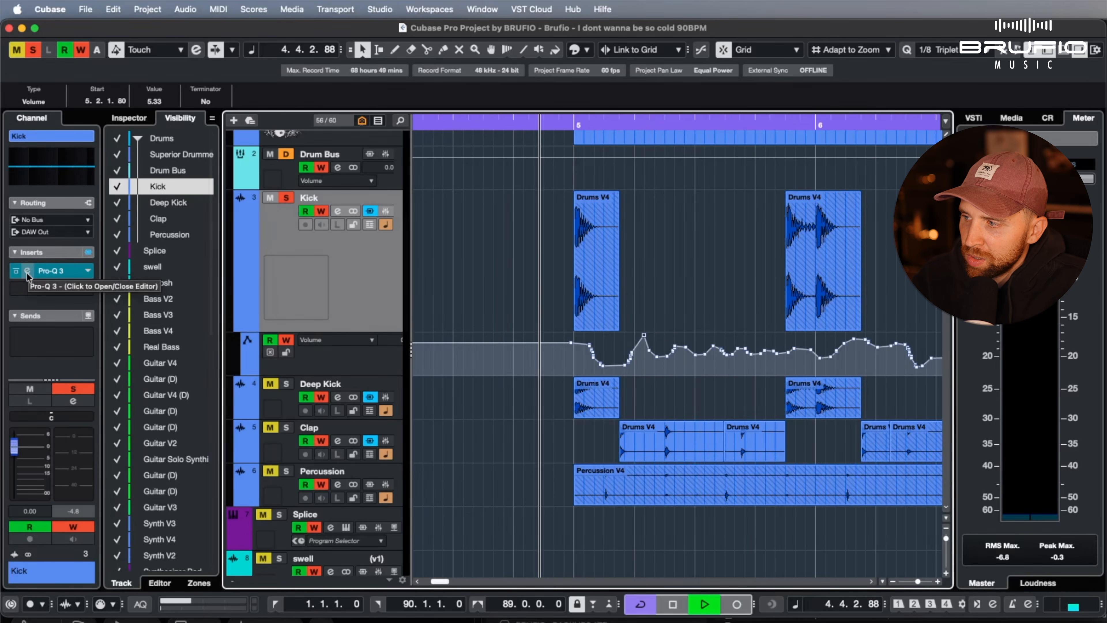
click(15, 271)
click(16, 270)
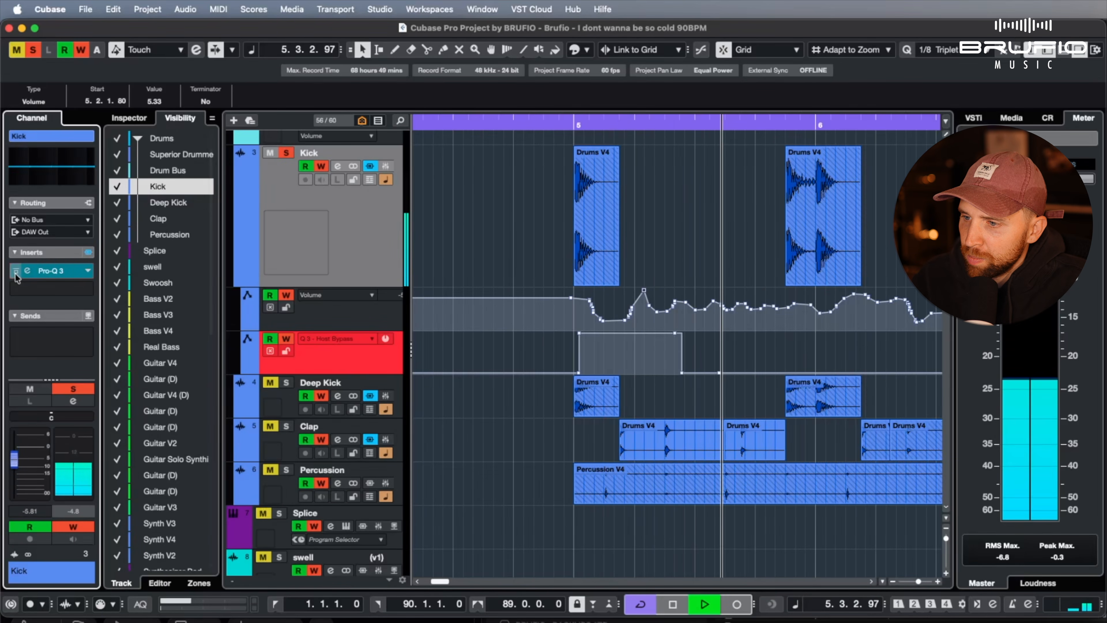
key(space)
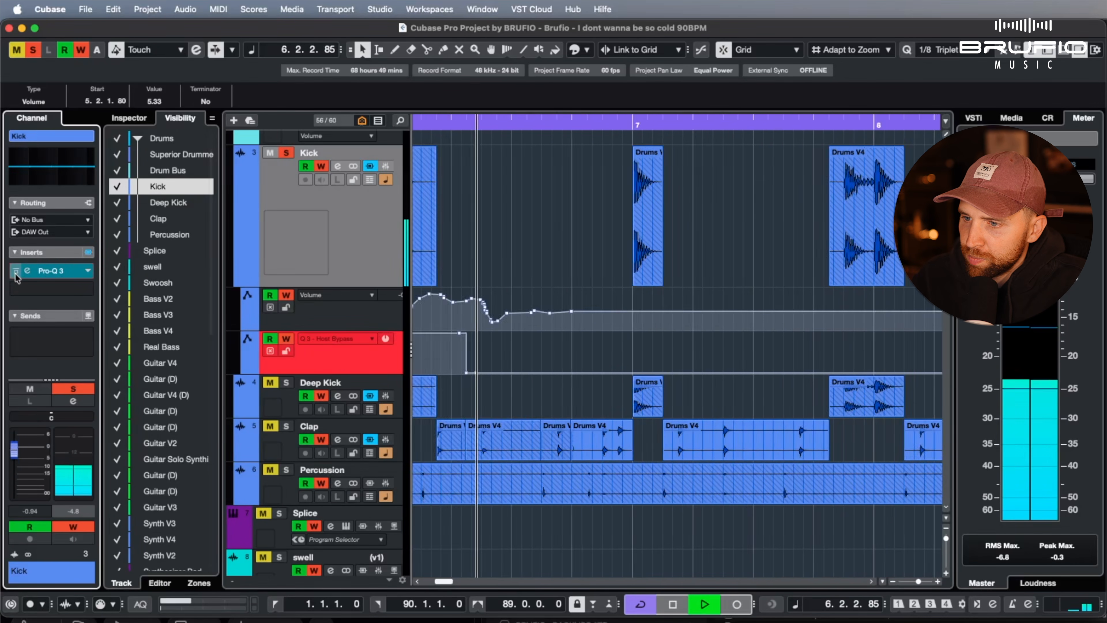
scroll(540, 248, right, 15)
scroll(538, 249, left, 8)
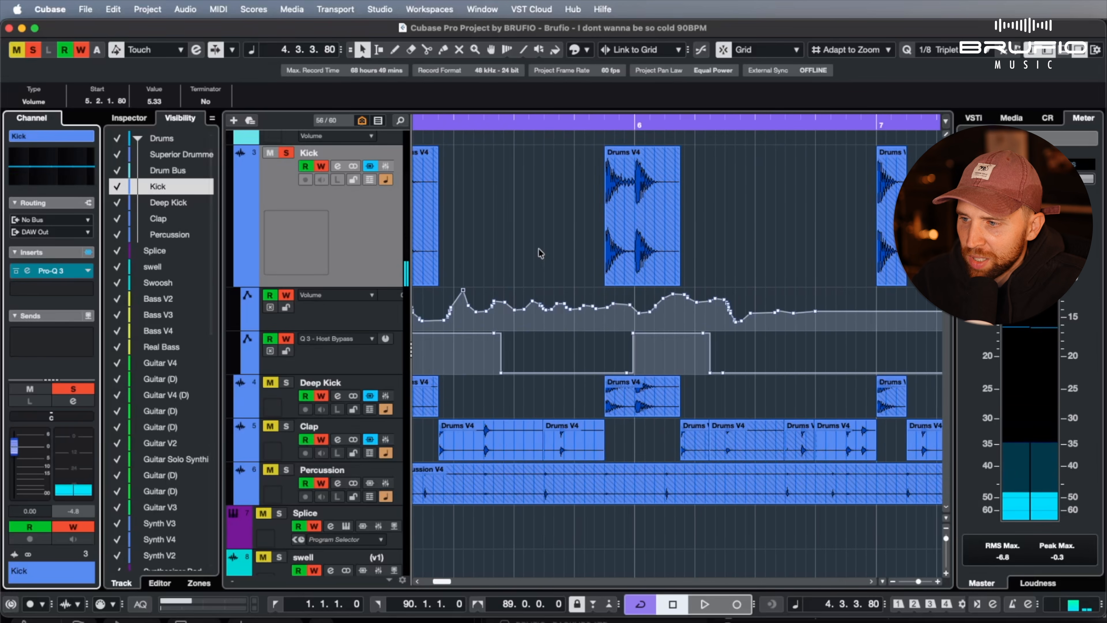
scroll(538, 248, down, 2)
scroll(536, 253, down, 3)
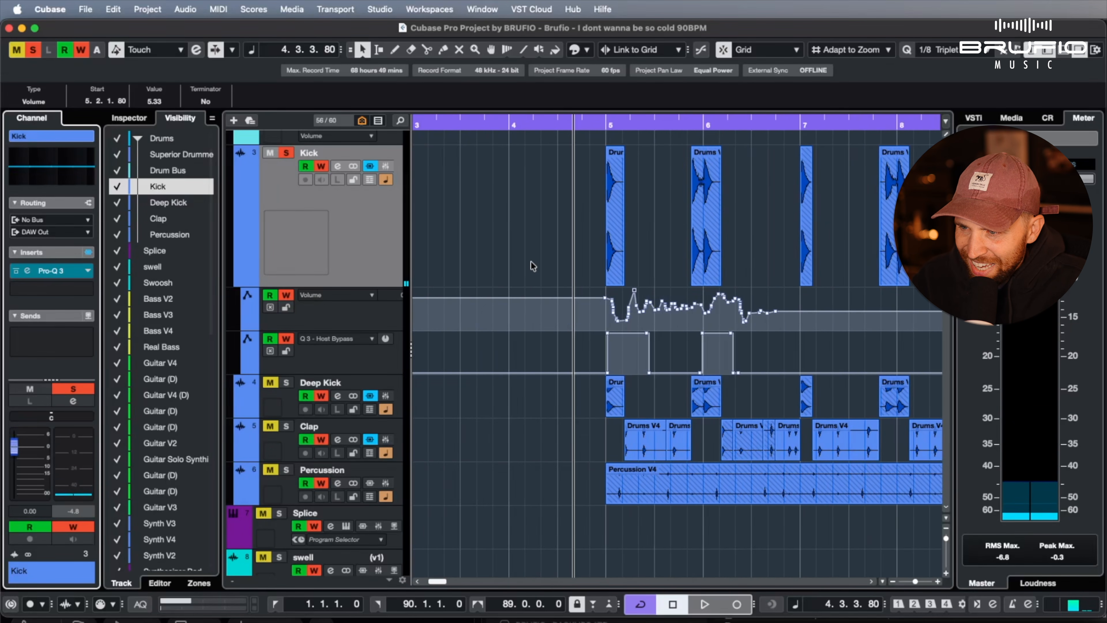
scroll(518, 262, up, 3)
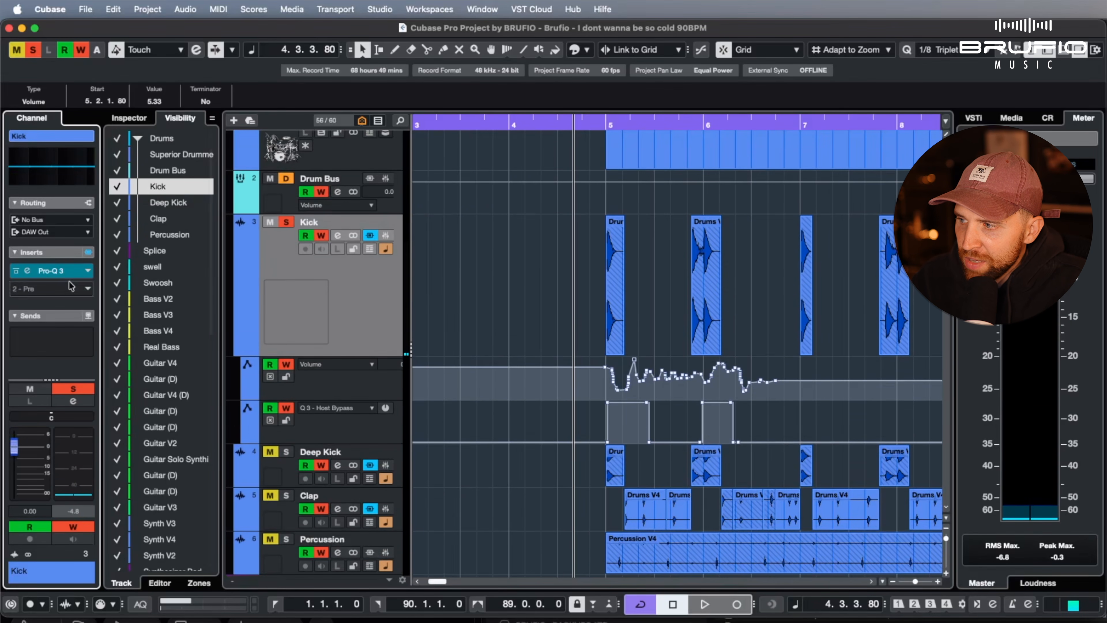
Open the Kick's Pro-Q 3 and write automation of the high shelf's frequency and gain during playback
click(51, 271)
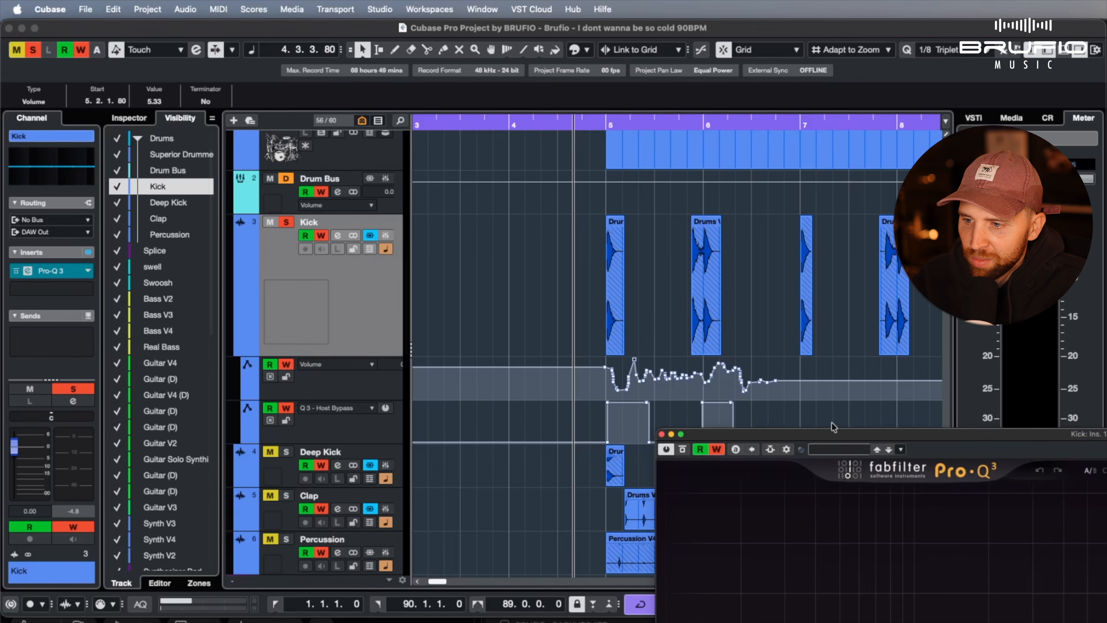
drag(832, 436, 182, 46)
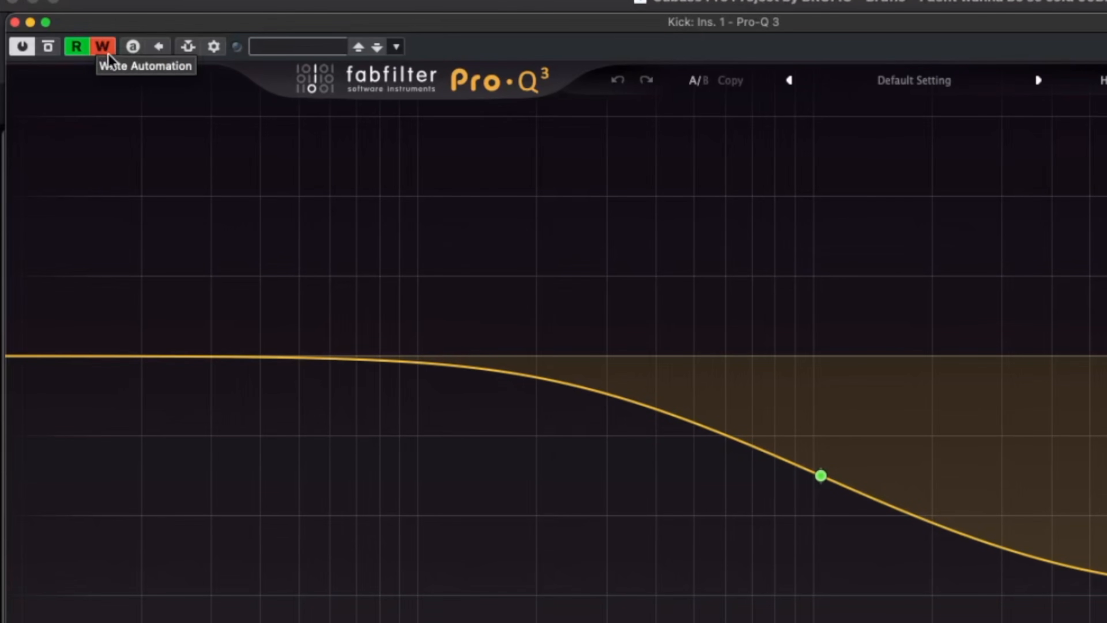
key(space)
drag(818, 473, 819, 468)
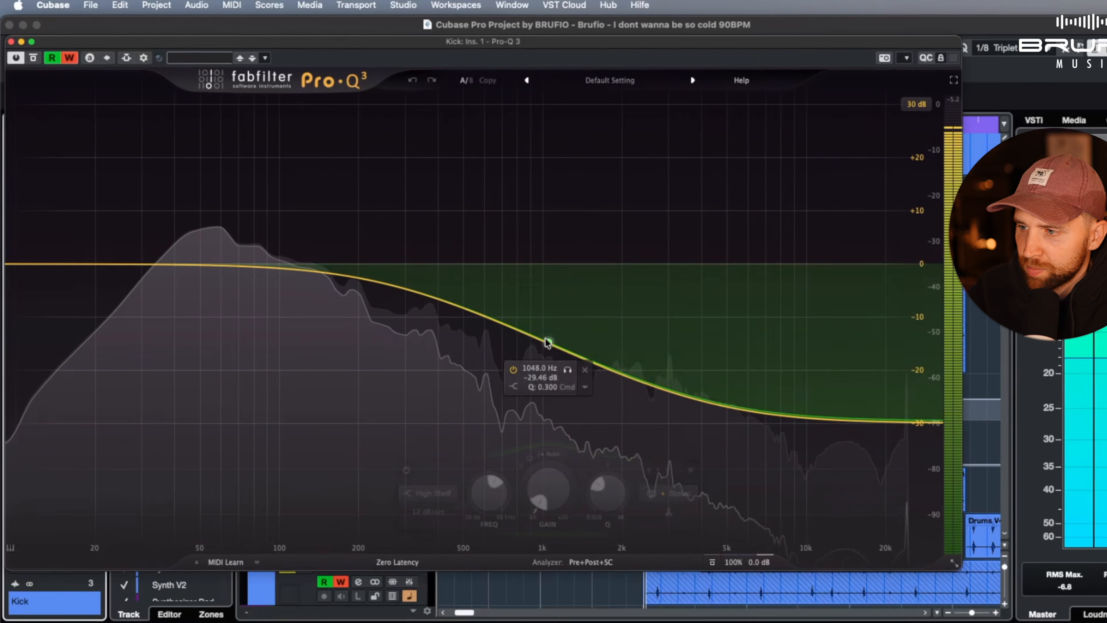
drag(548, 343, 31, 408)
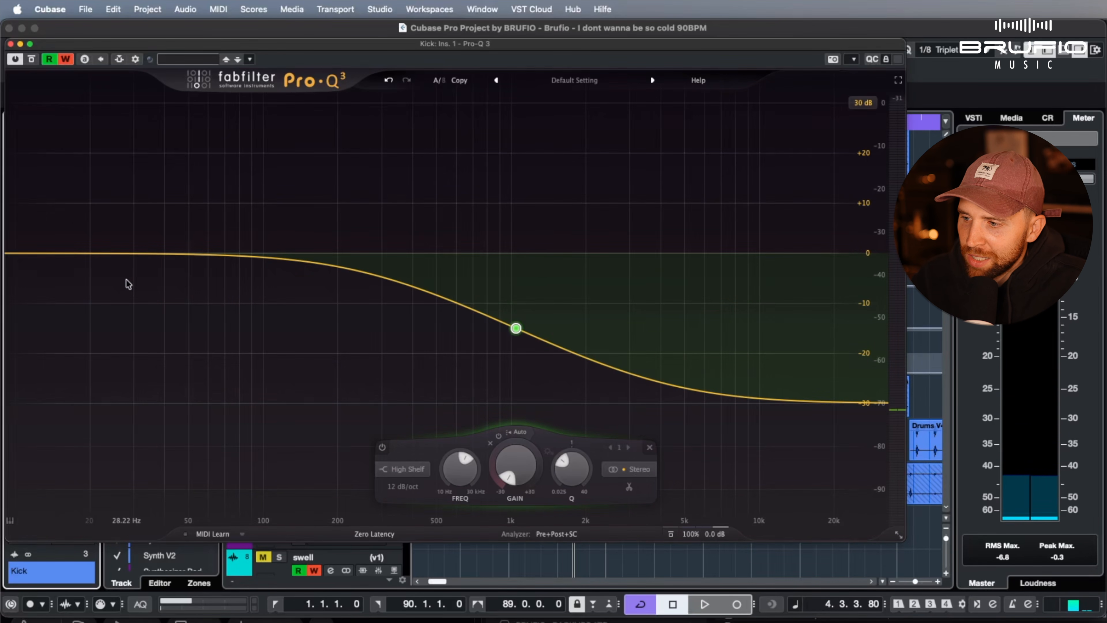
Play back the written Pro-Q 3 automation, close the plug-in, and examine the Kick's automation lanes
key(space)
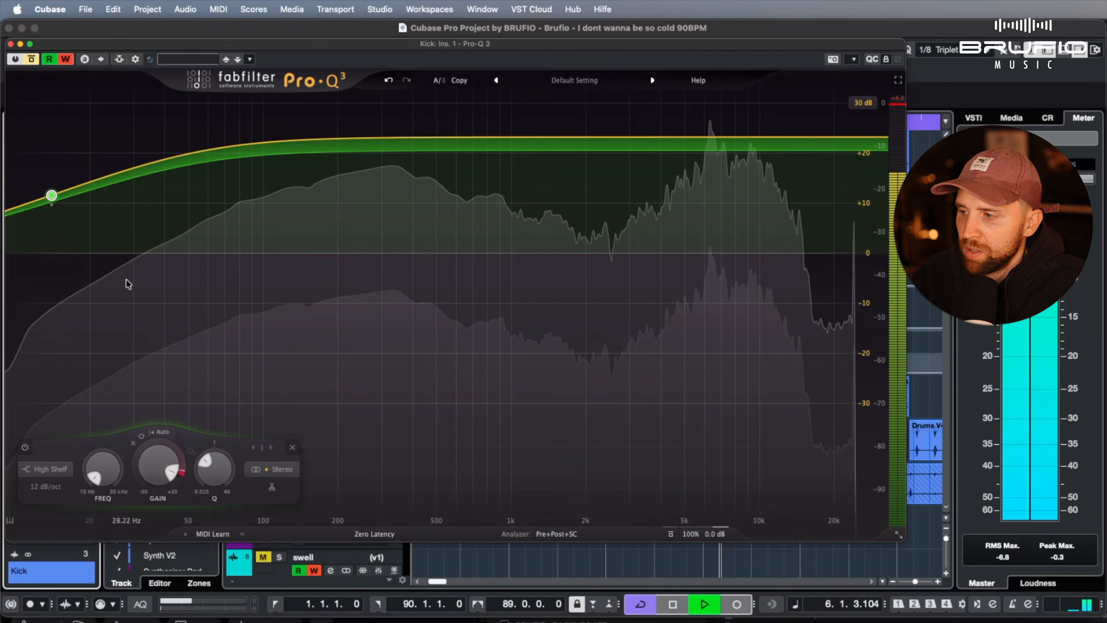
key(space)
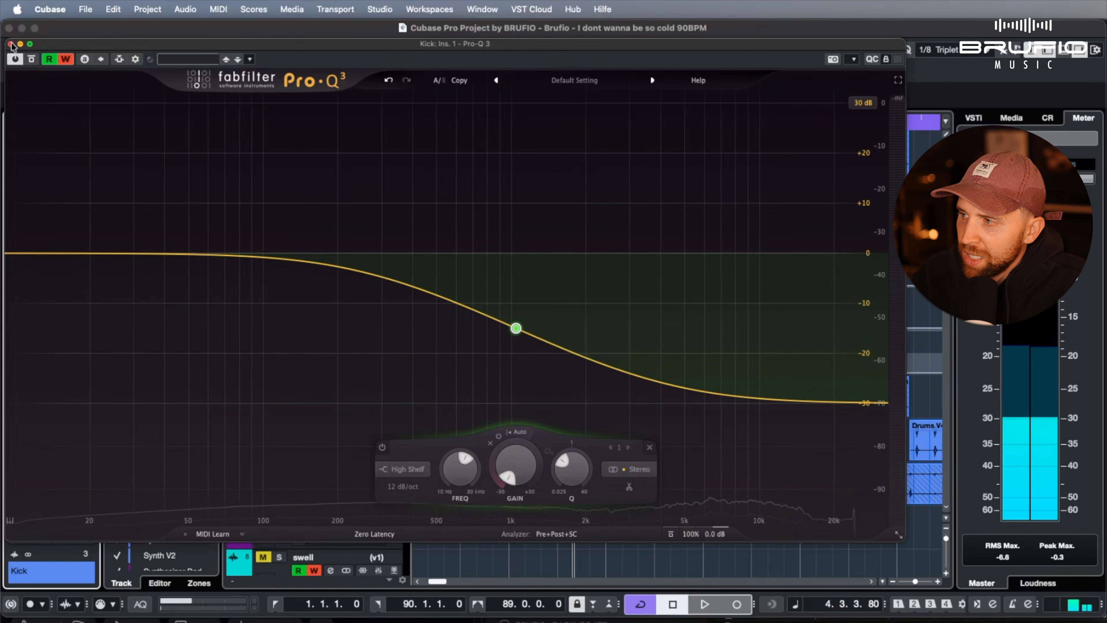
click(11, 44)
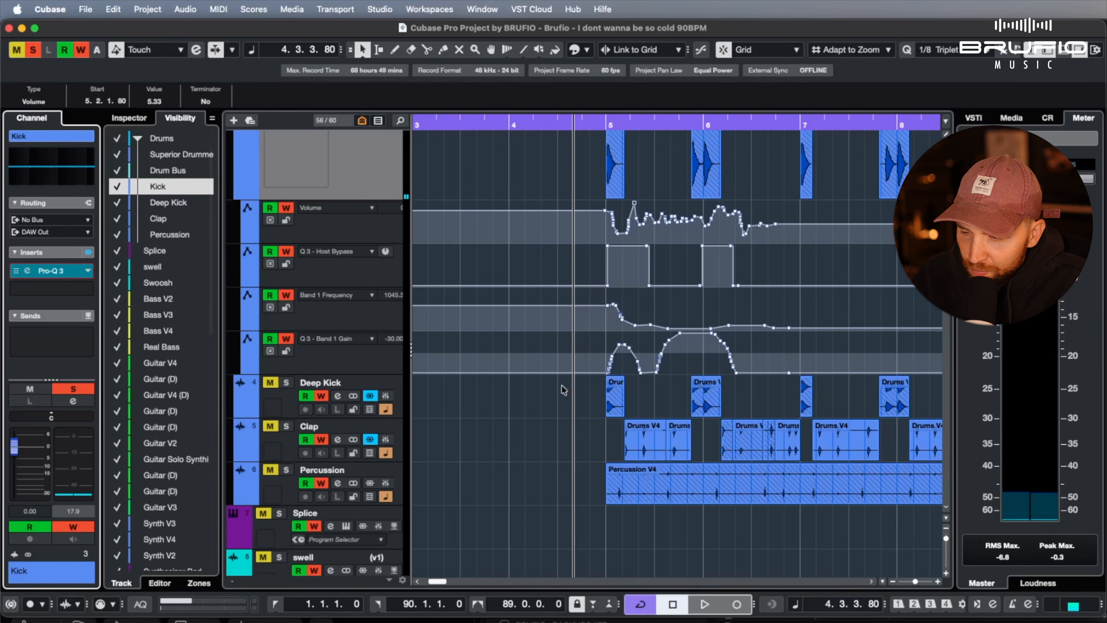
scroll(534, 511, up, 4)
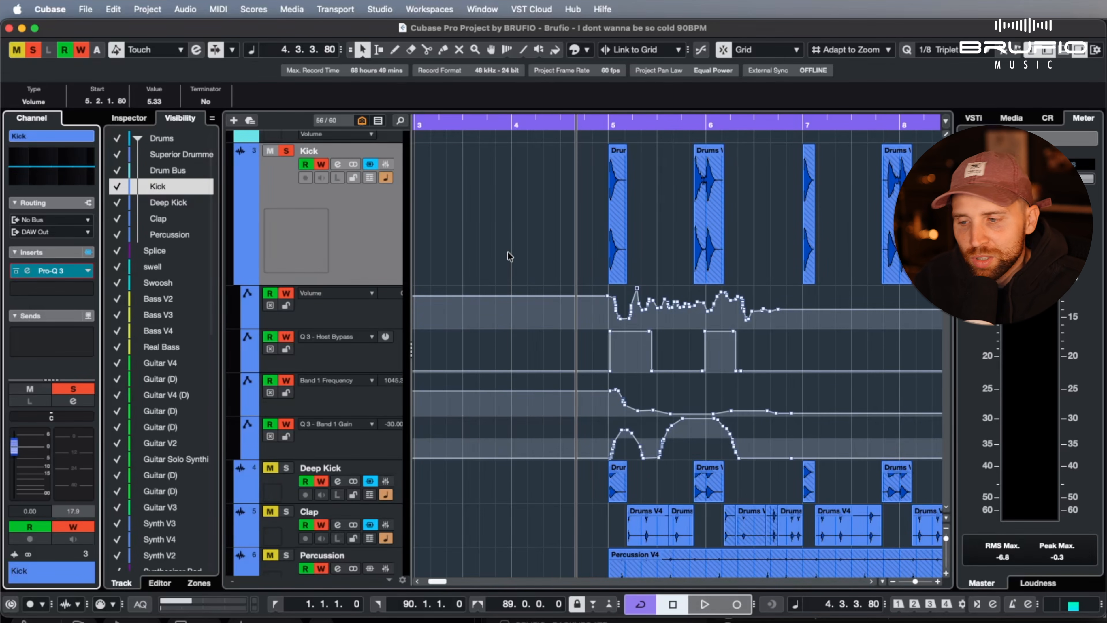
scroll(508, 251, right, 1)
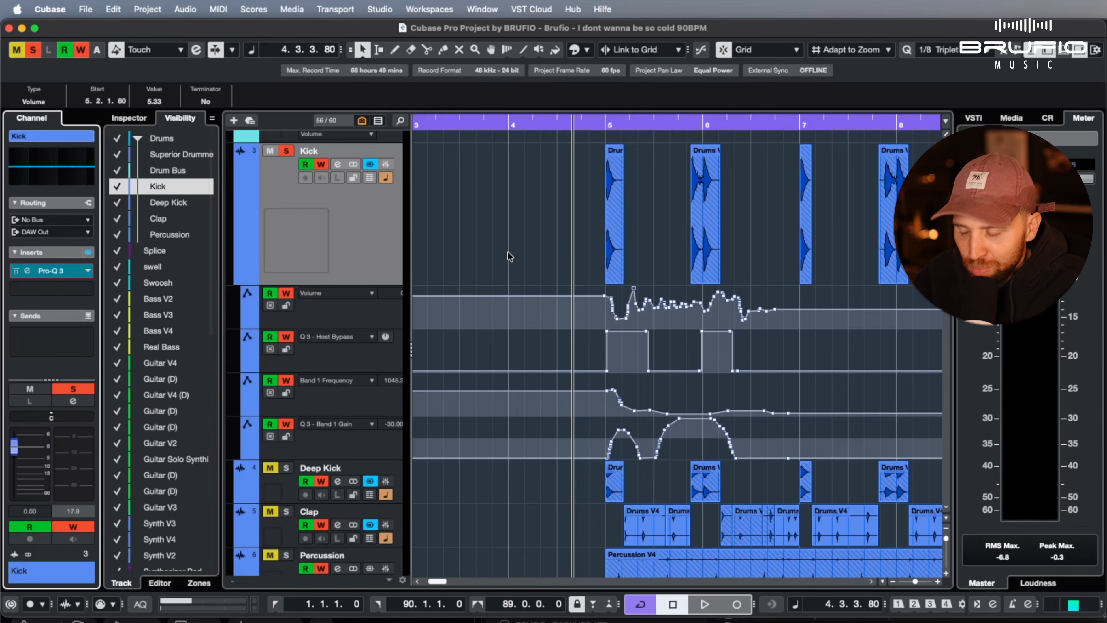
Shrink all track heights to an overview, enlarge them again, and zoom the timeline out to bars 1 to 16
click(509, 251)
key(shift+g)
key(shift+g)
key(shift+g)
key(shift+g)
key(shift+g)
key(shift+g)
key(shift+g)
key(shift+g)
key(shift+g)
key(shift+g)
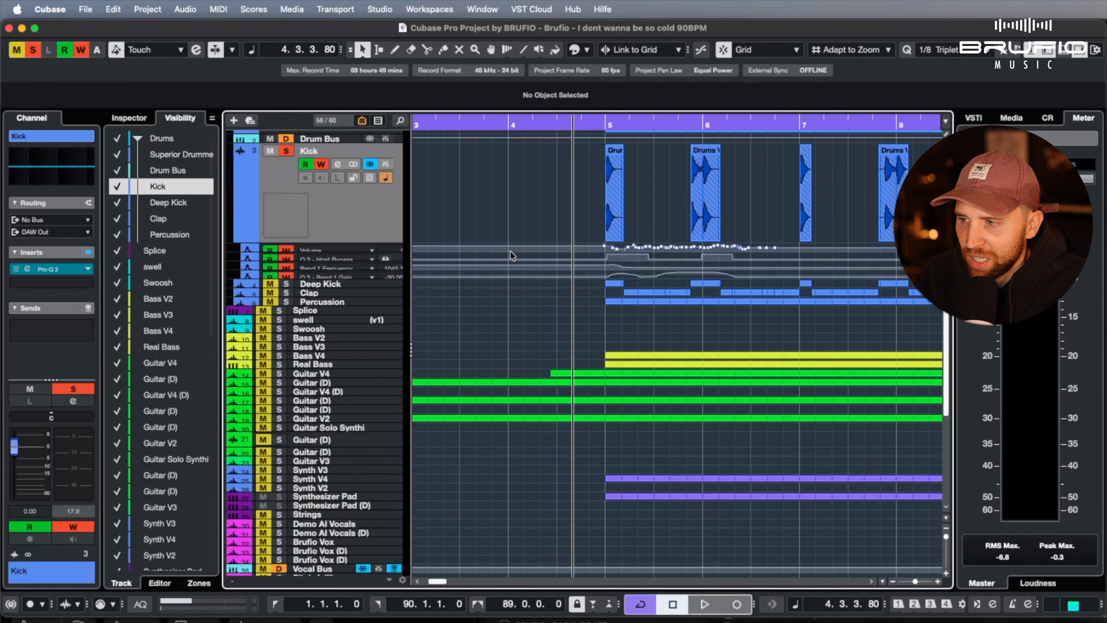
key(shift+h)
key(shift+h)
key(shift+h)
key(shift+h)
key(shift+h)
key(shift+h)
key(g)
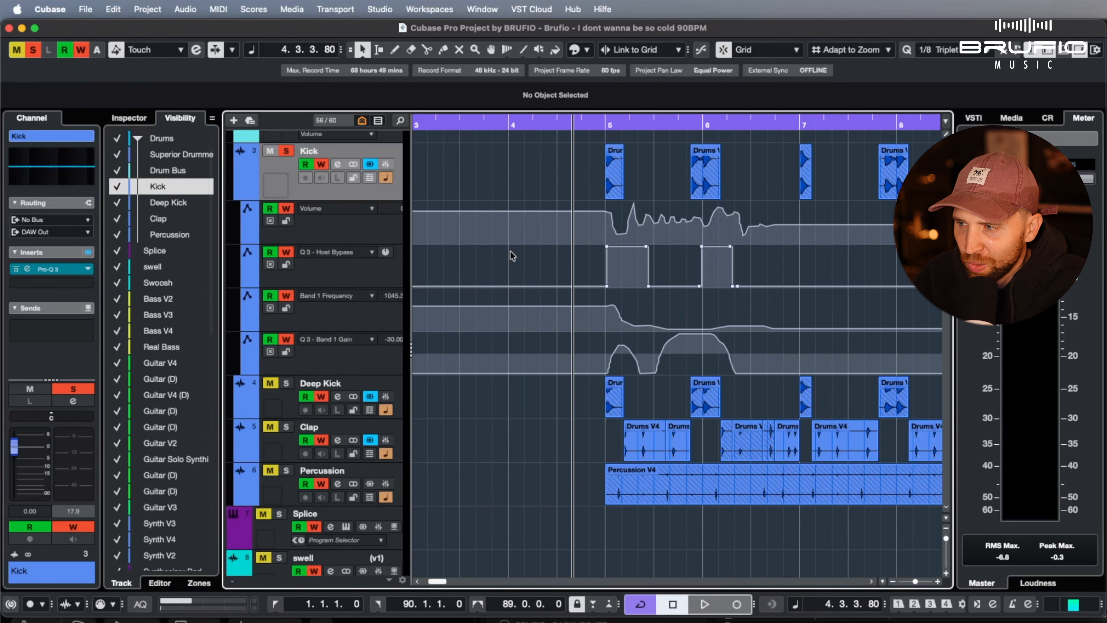
key(g)
key(g)
key(g)
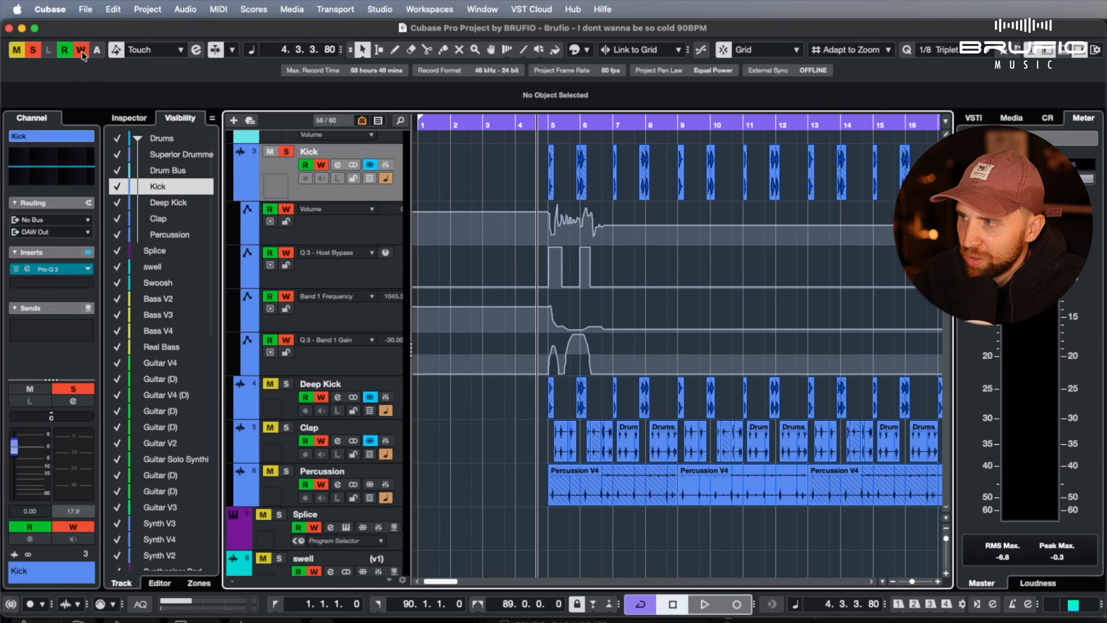
Turn off automation writing for all tracks and add points to the Kick's Band 1 Gain automation curve between bars 7 and 11
click(81, 49)
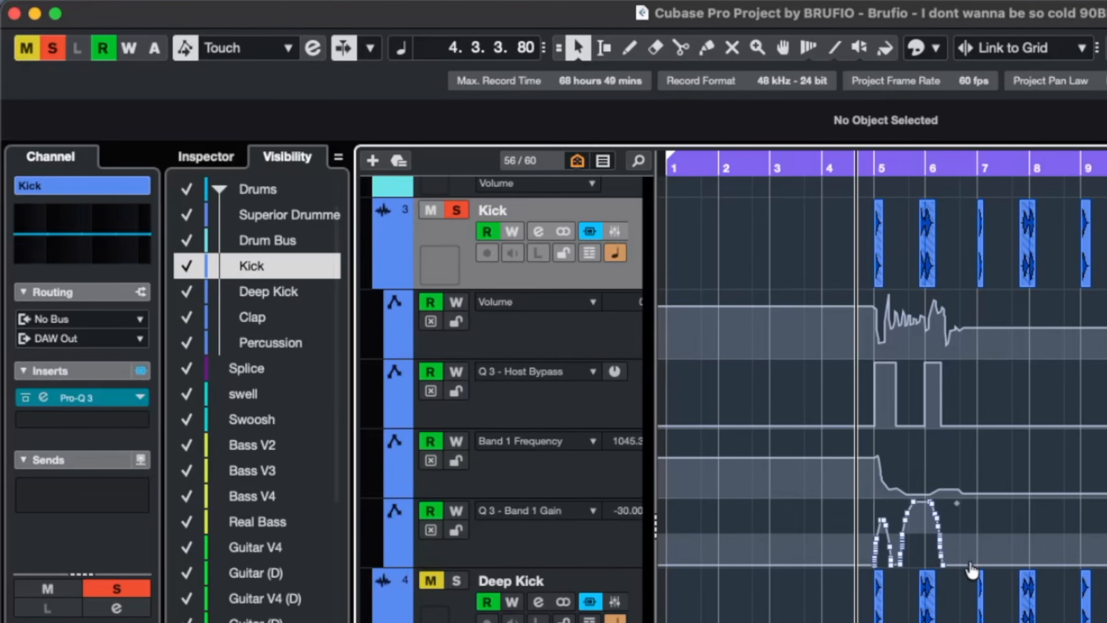
mouse_move(1000, 566)
mouse_down()
mouse_move(1011, 528)
mouse_move(1011, 544)
mouse_move(1064, 547)
mouse_up()
click(1078, 546)
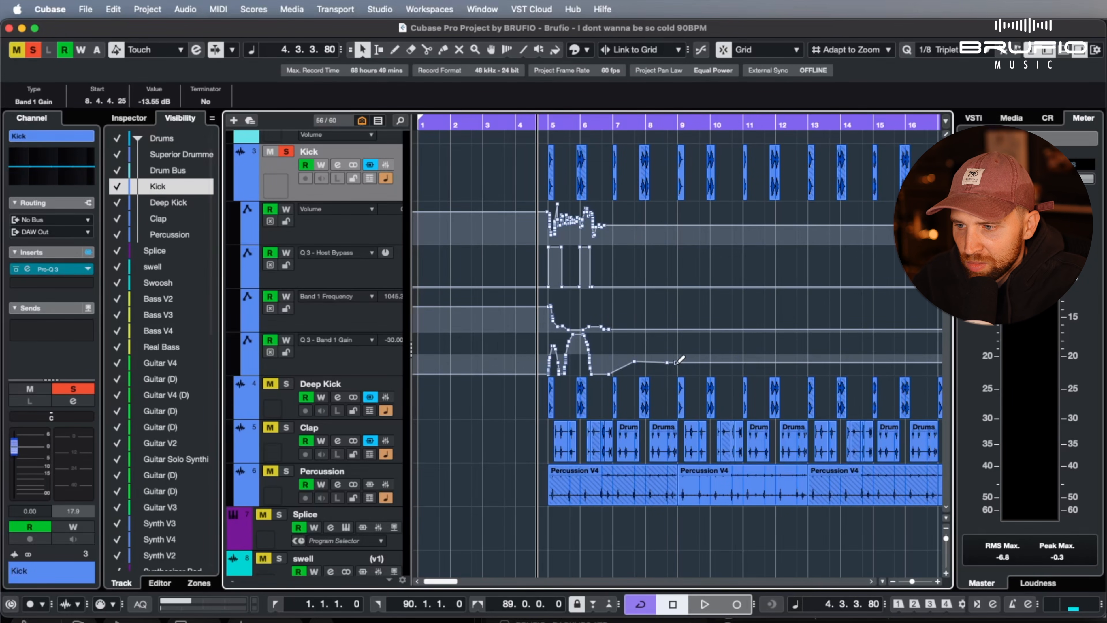
drag(676, 362, 732, 358)
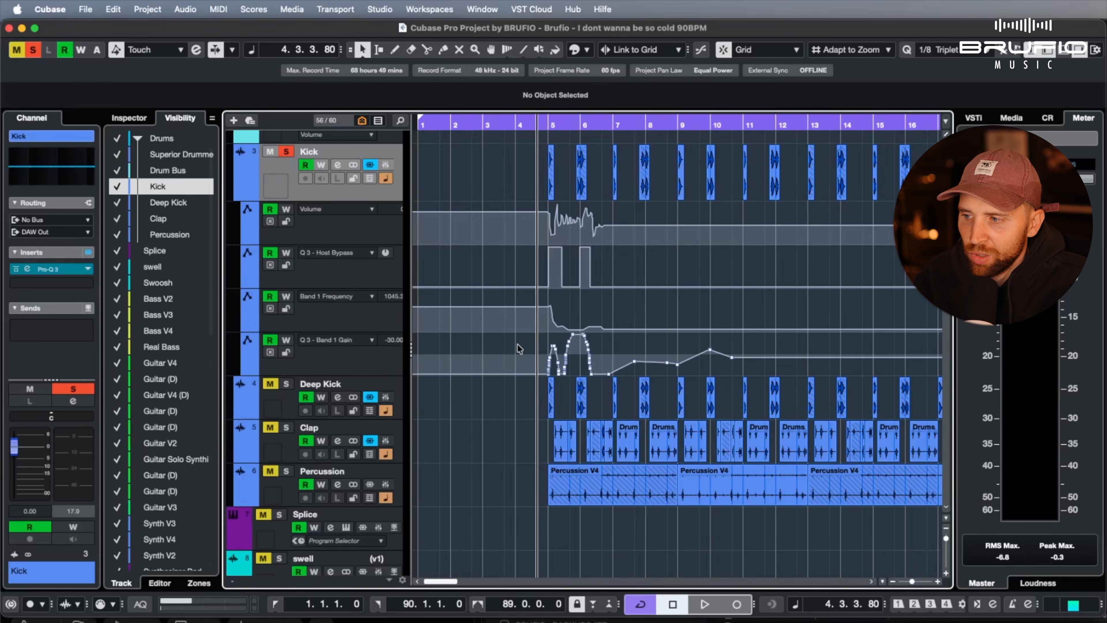
scroll(479, 393, down, 5)
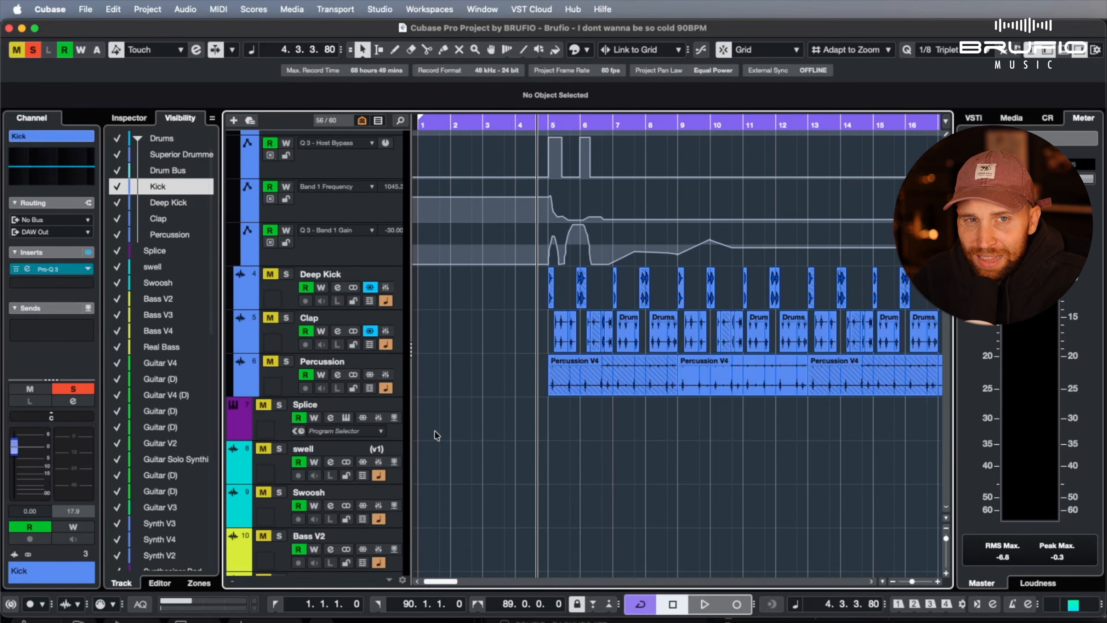
scroll(437, 436, right, 1)
scroll(434, 430, down, 10)
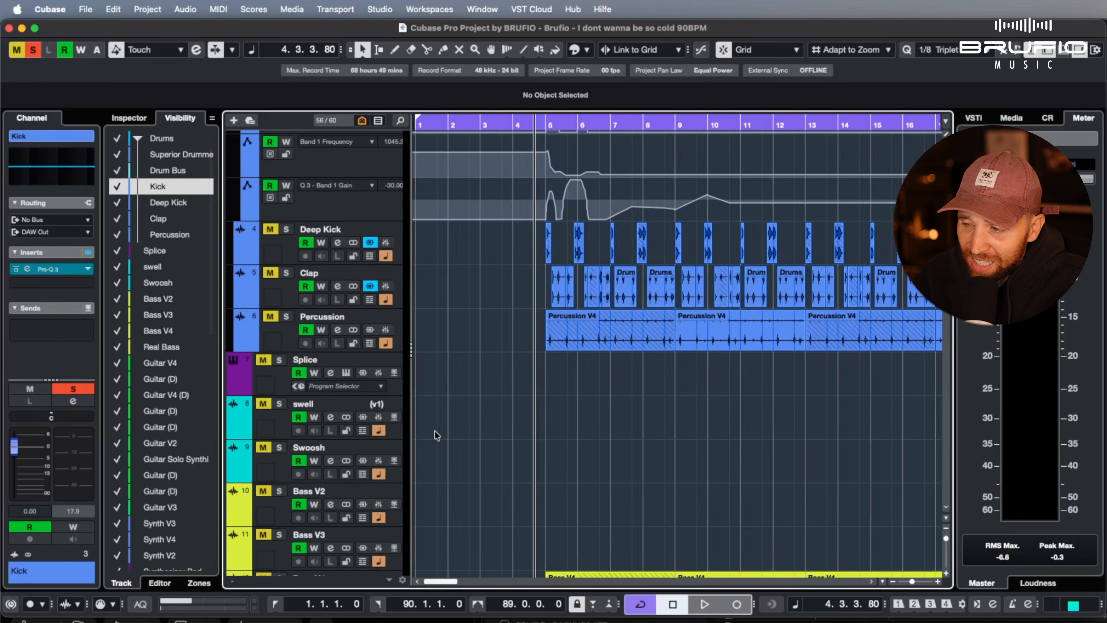
scroll(435, 430, down, 3)
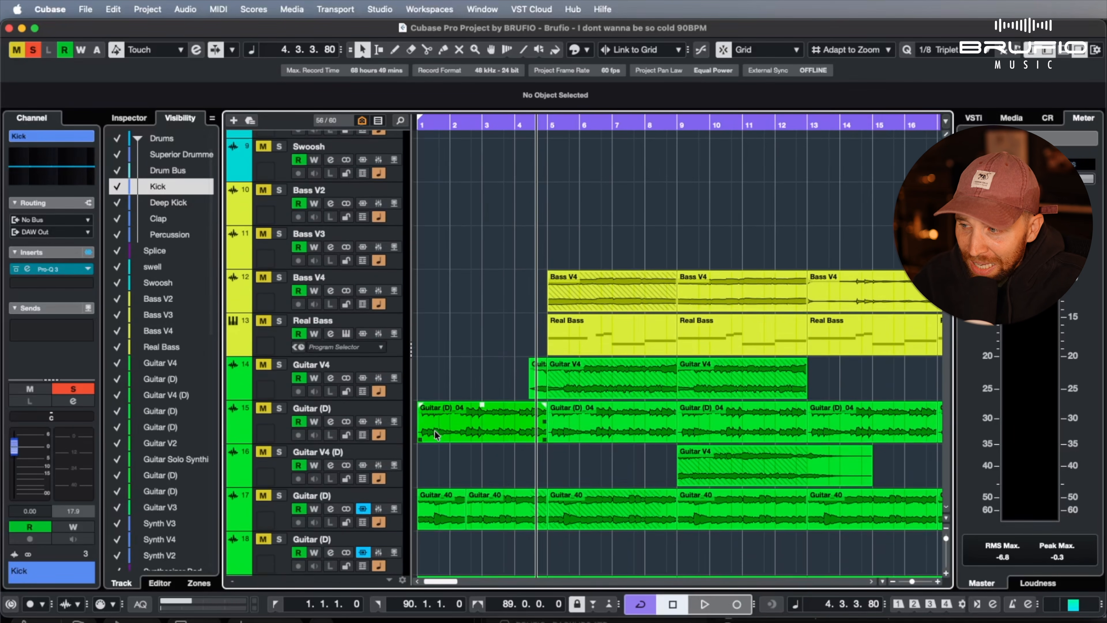
scroll(434, 430, right, 1)
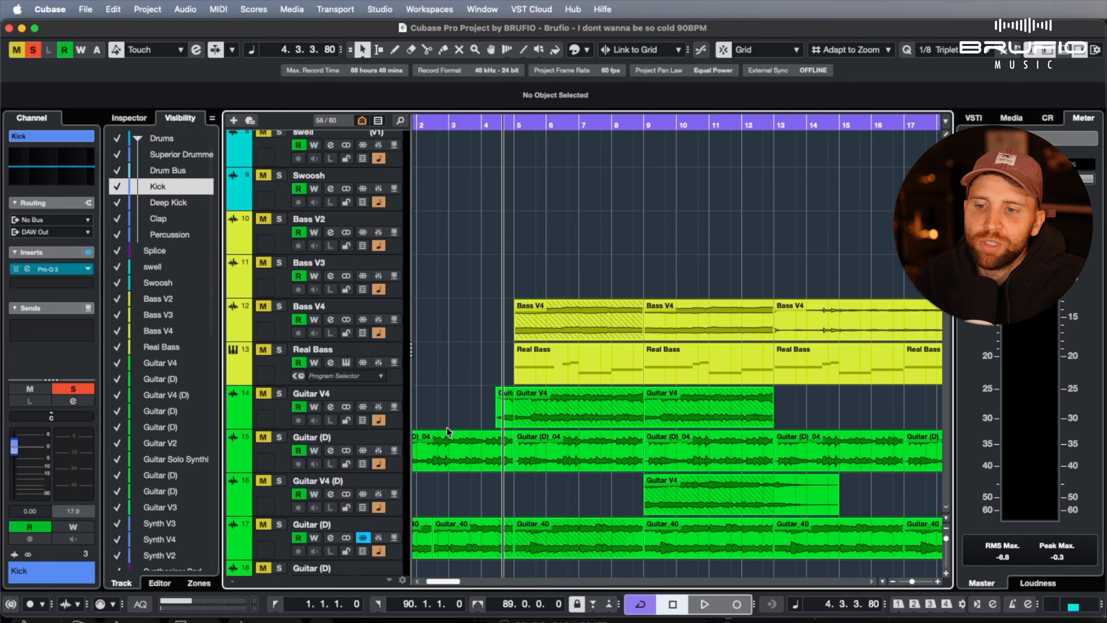
Unfold and refold the Drum Bus's automation lane, and collapse the Kick's automation lanes
scroll(447, 427, up, 10)
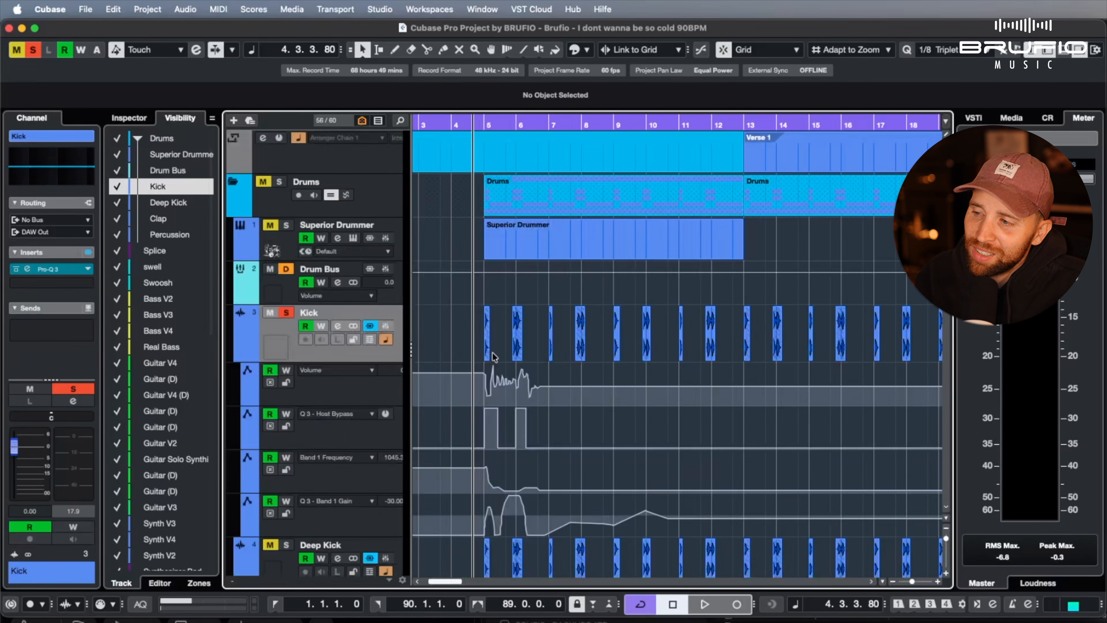
click(239, 299)
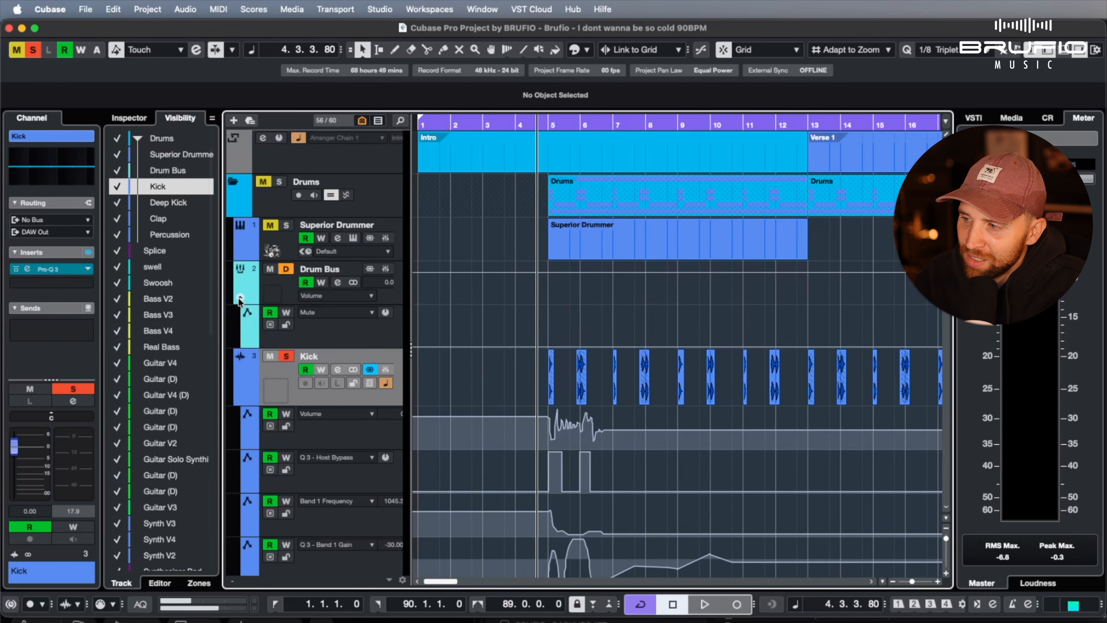
click(243, 297)
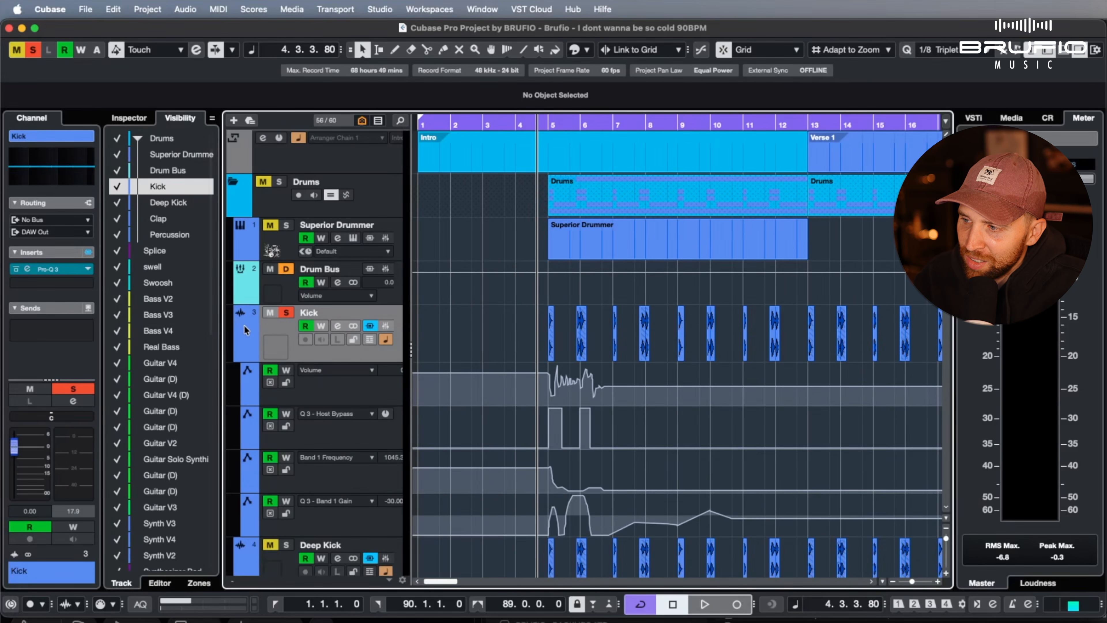
click(240, 355)
click(240, 355)
click(239, 355)
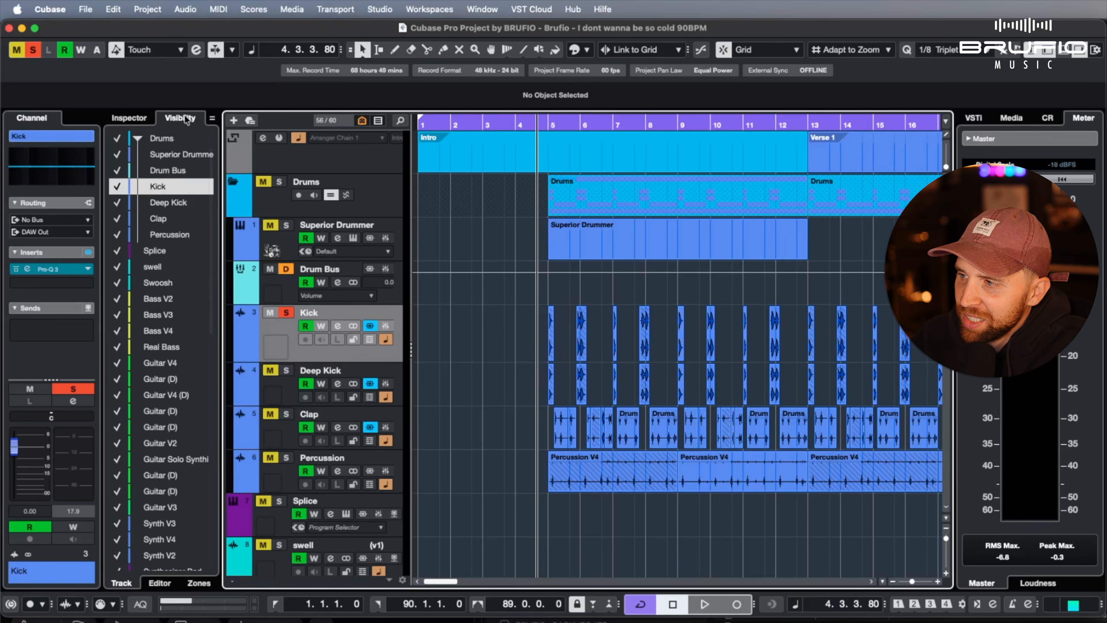
Toggle the project window's zones on and off, leaving the channel section hidden and the track Visibility list shown
click(187, 120)
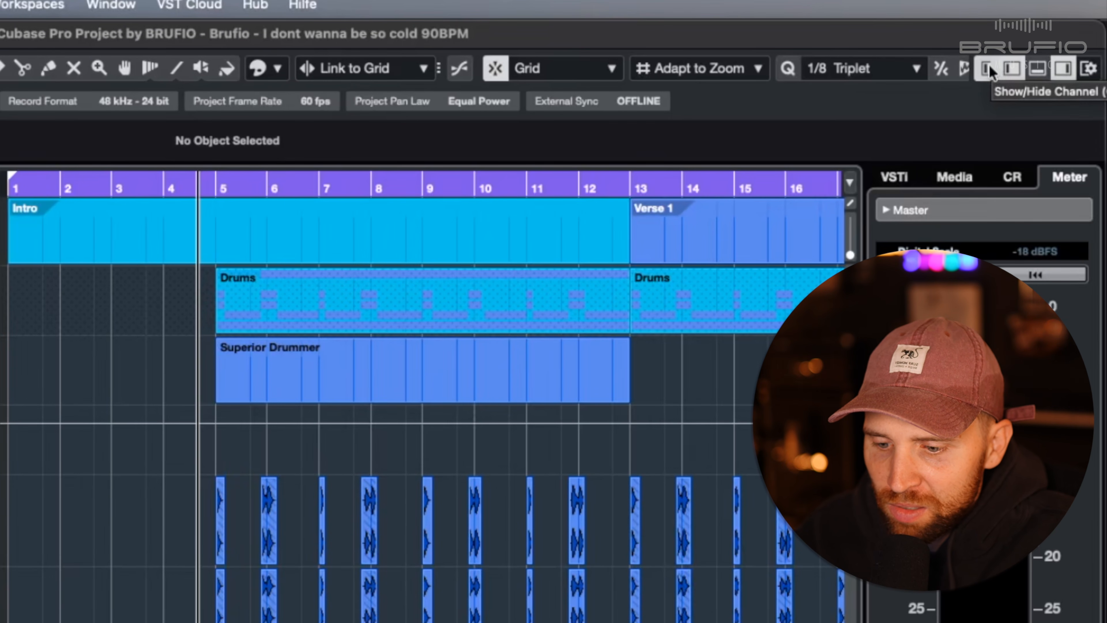
click(993, 69)
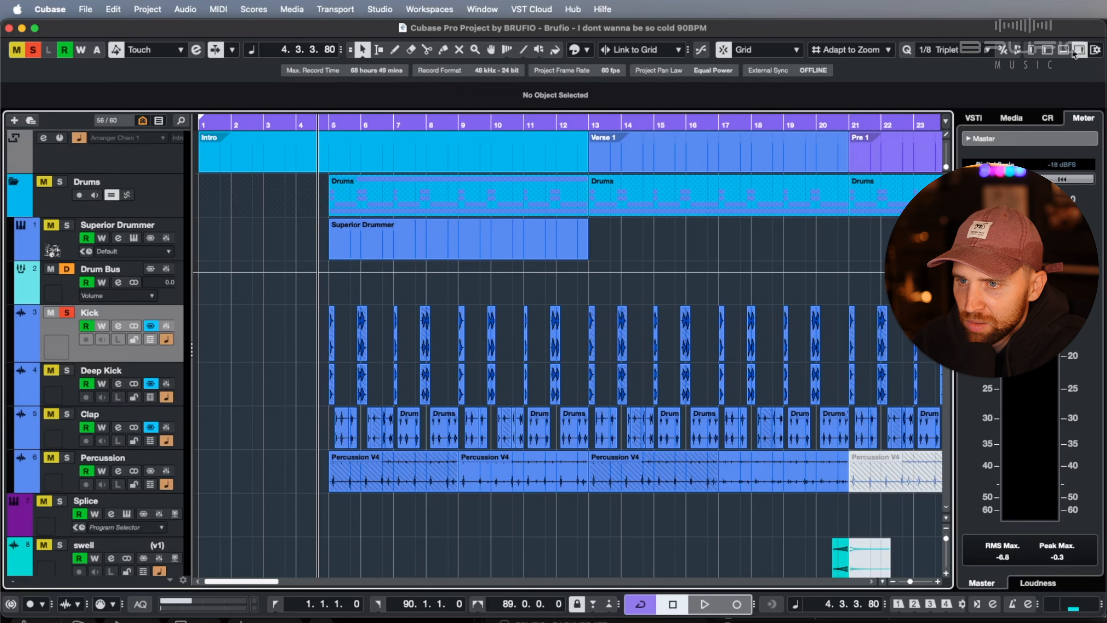
click(1073, 49)
click(1075, 50)
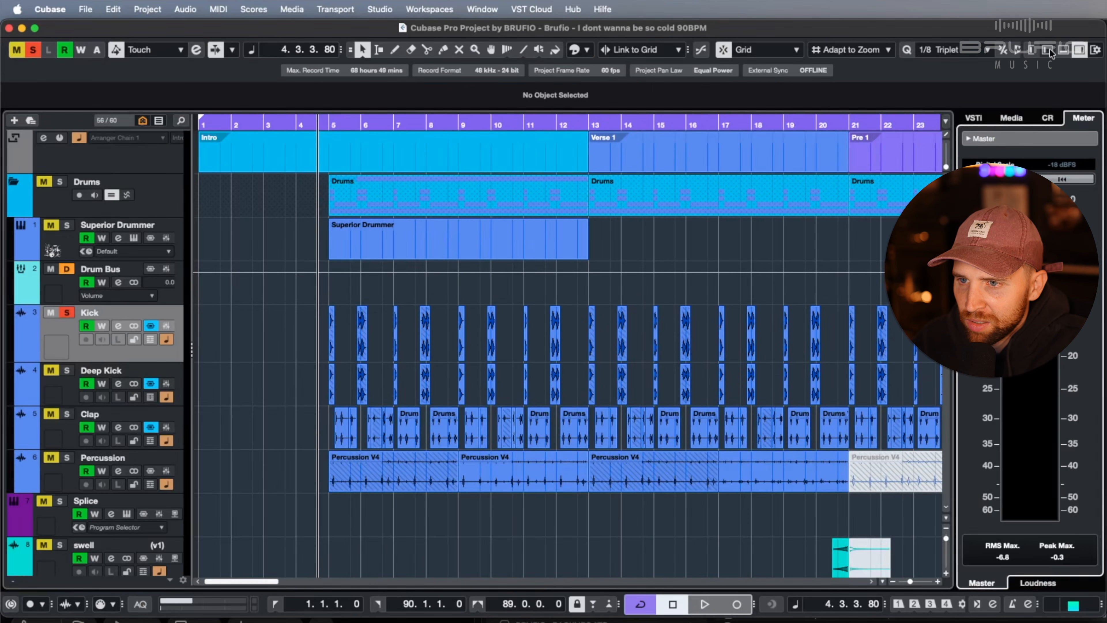
click(1030, 50)
click(1031, 50)
click(1032, 50)
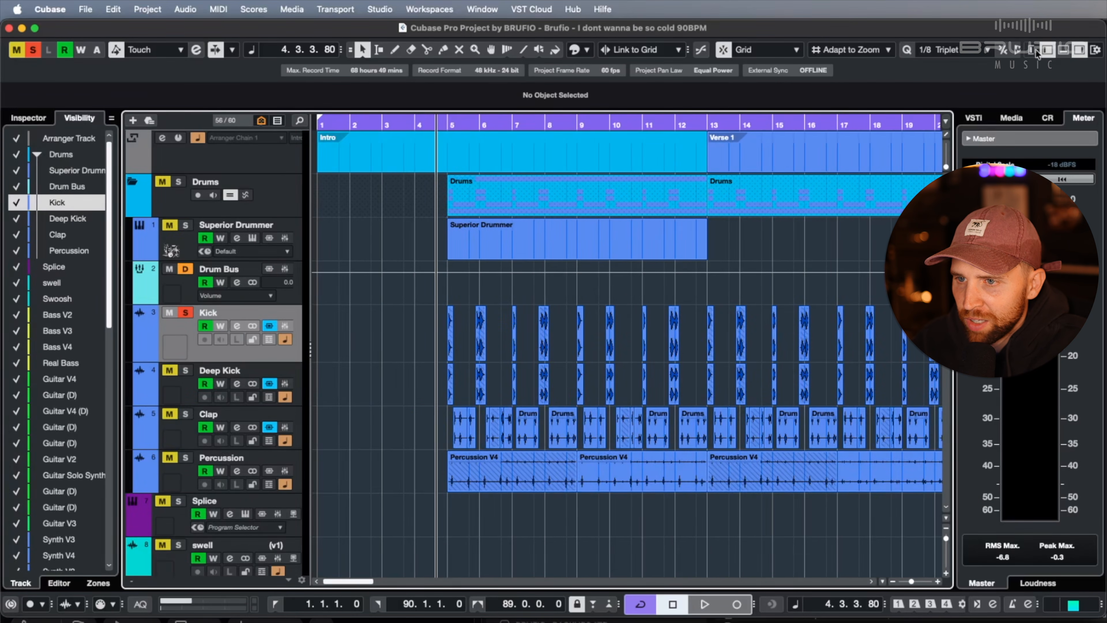
Widen the zone holding the track Visibility list and look through its entries down to the Input/Output Channels
drag(120, 229, 323, 209)
scroll(180, 287, down, 10)
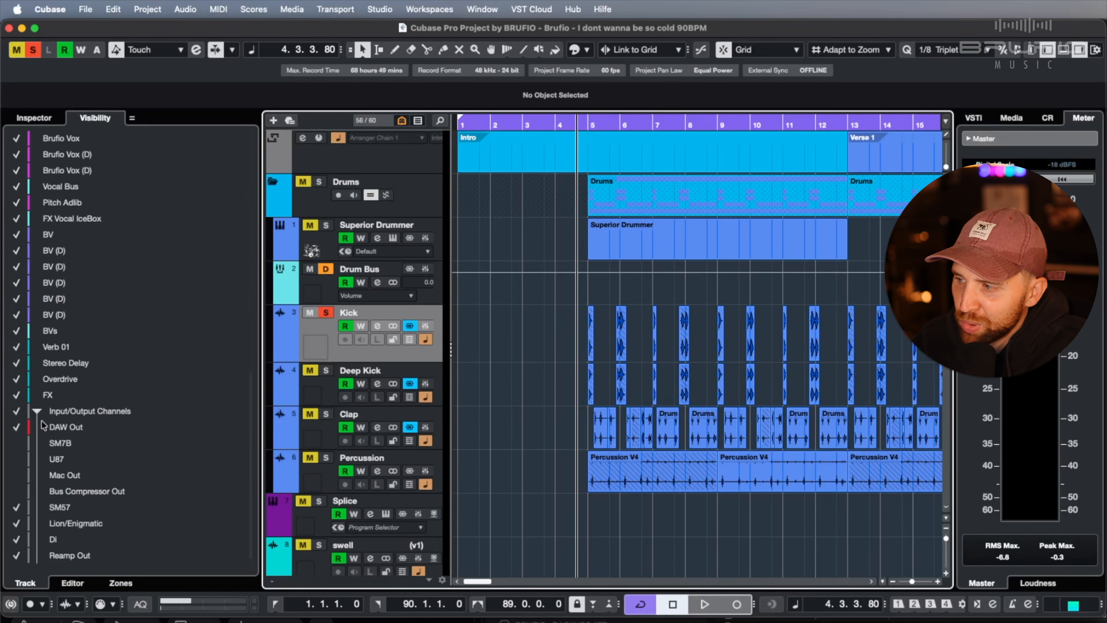
scroll(180, 402, up, 10)
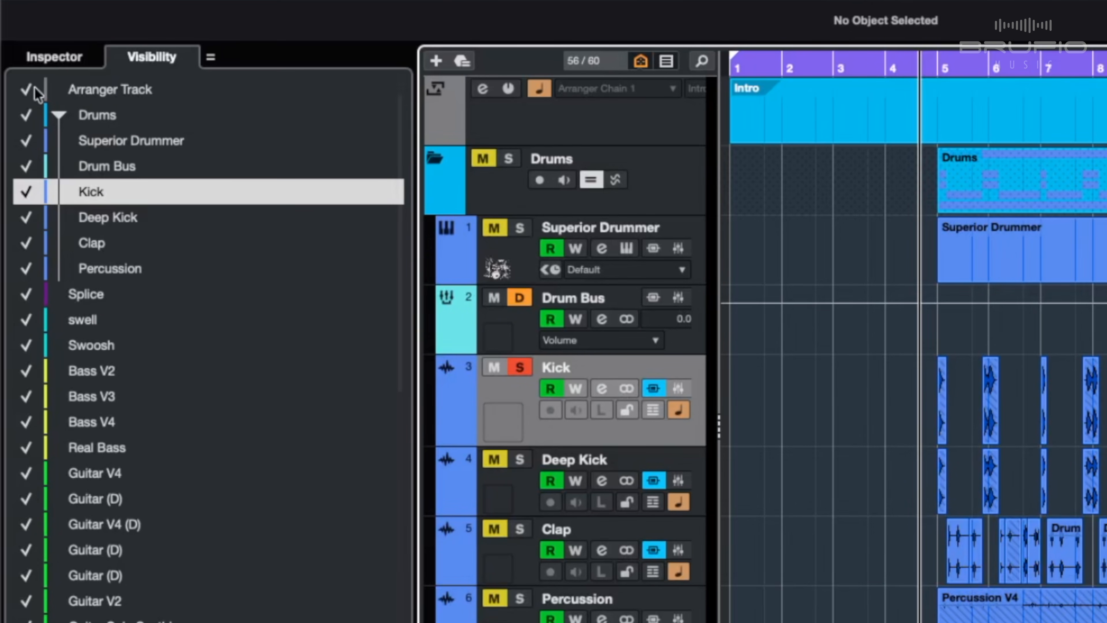
Hide every track in the Visibility list and show only the guitar tracks from Guitar V4 to Guitar V3
drag(28, 89, 18, 615)
scroll(122, 398, up, 12)
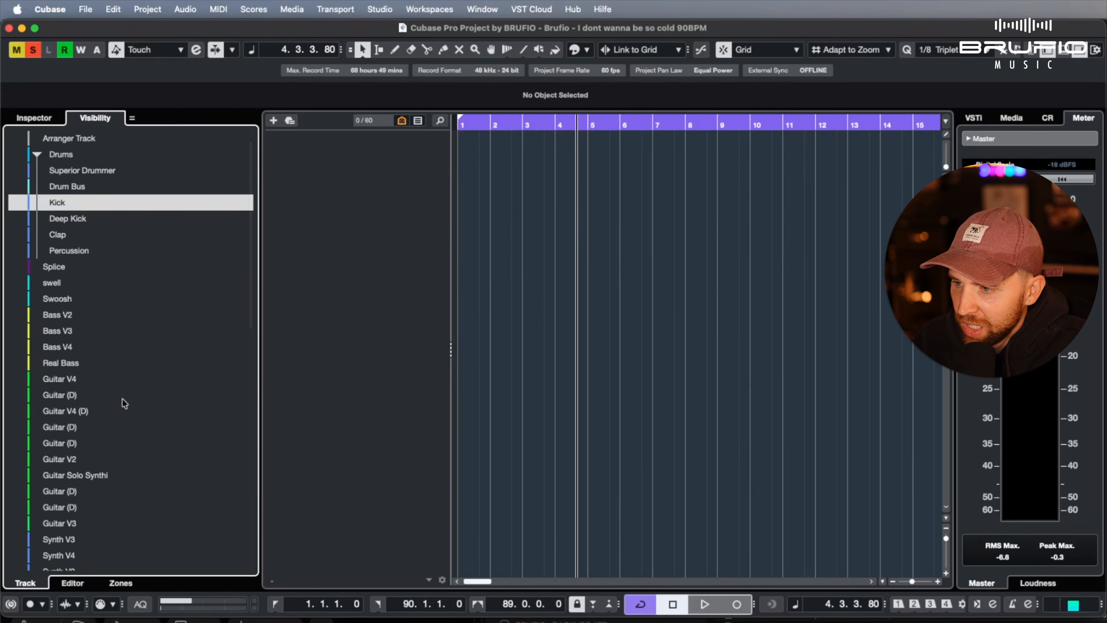
scroll(465, 292, right, 3)
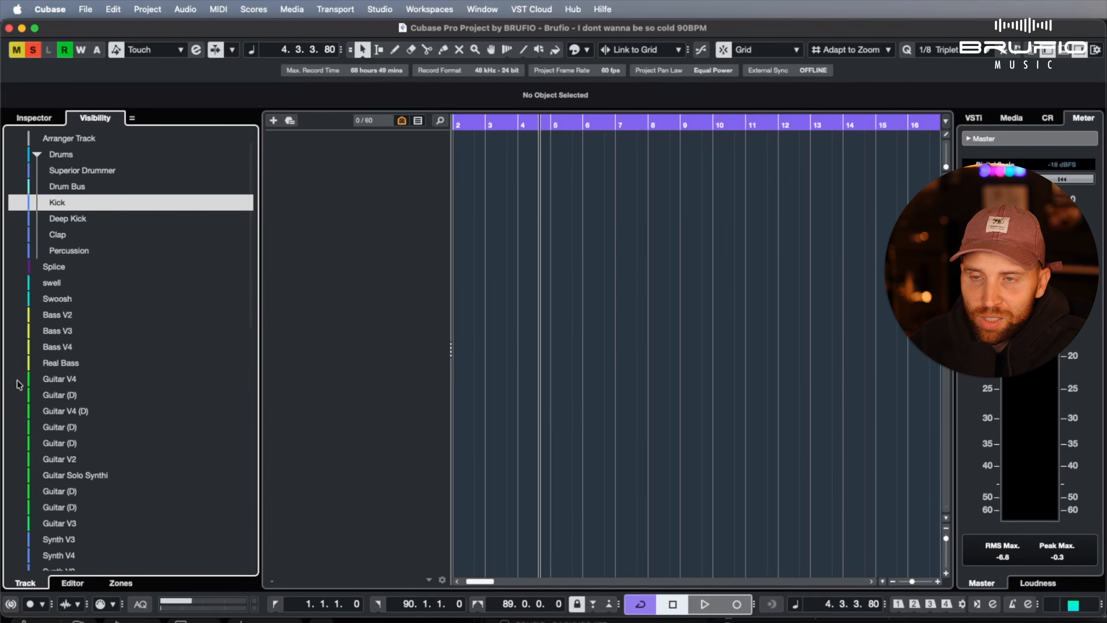
scroll(17, 381, down, 4)
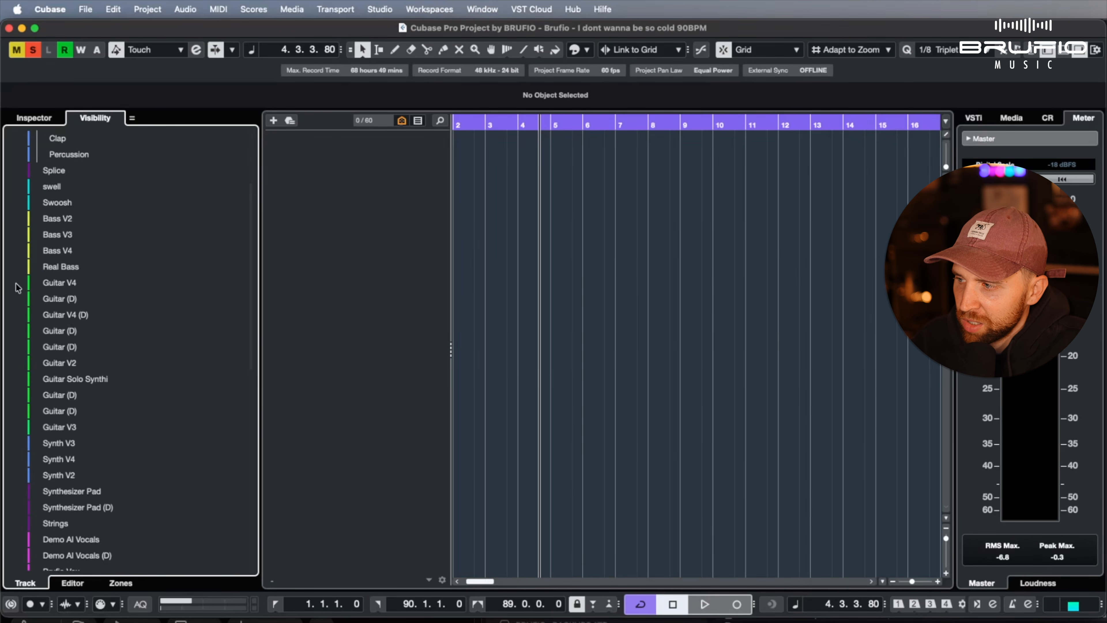
drag(17, 283, 17, 428)
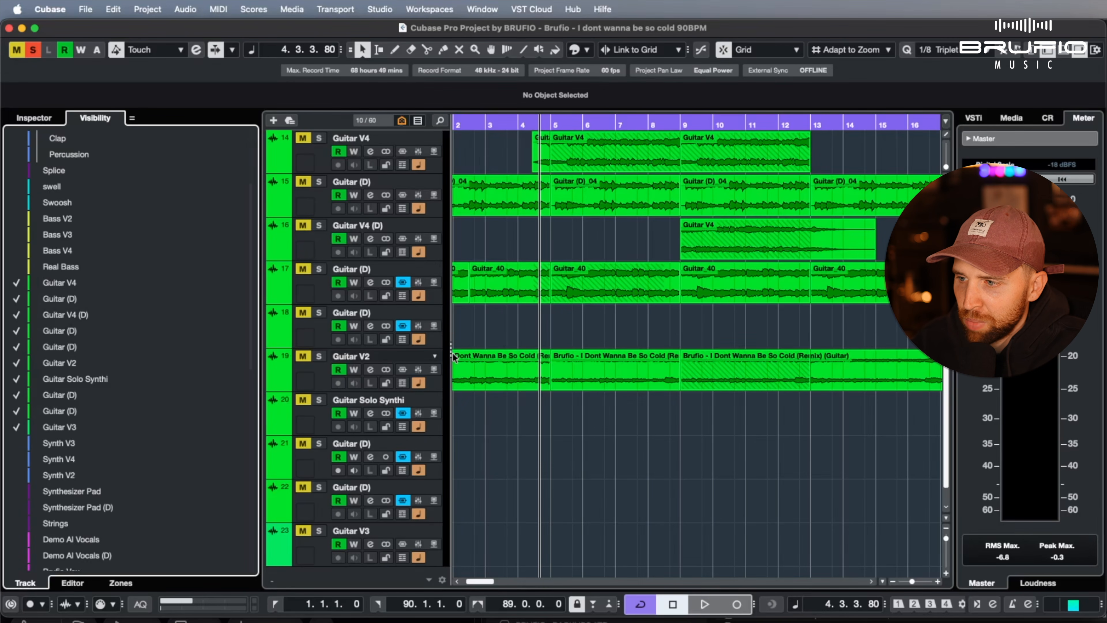
Zoom the timeline out to the whole song and shrink the track heights so all guitar tracks fit with readable waveforms
scroll(584, 423, down, 1)
scroll(583, 423, up, 1)
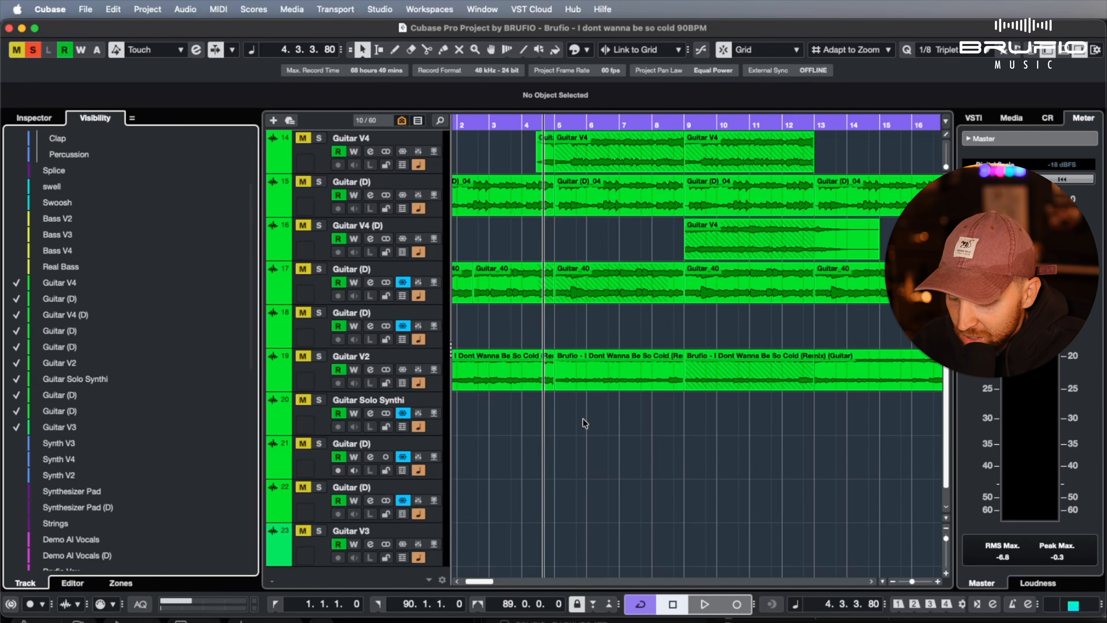
scroll(582, 419, down, 10)
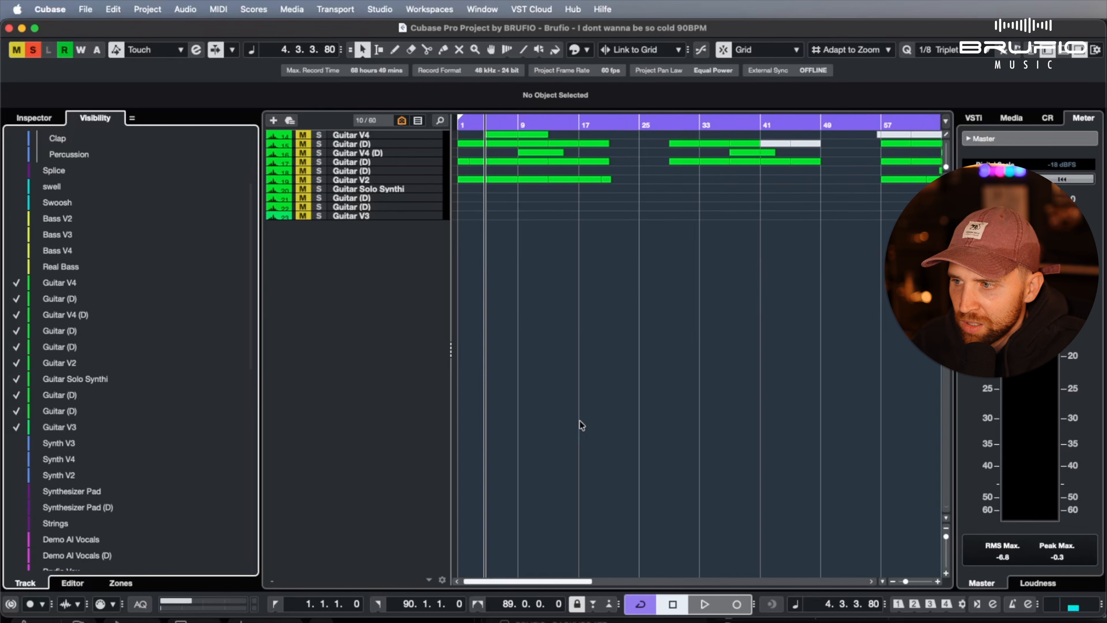
scroll(580, 420, down, 2)
scroll(580, 421, up, 4)
scroll(579, 421, down, 2)
scroll(580, 420, down, 1)
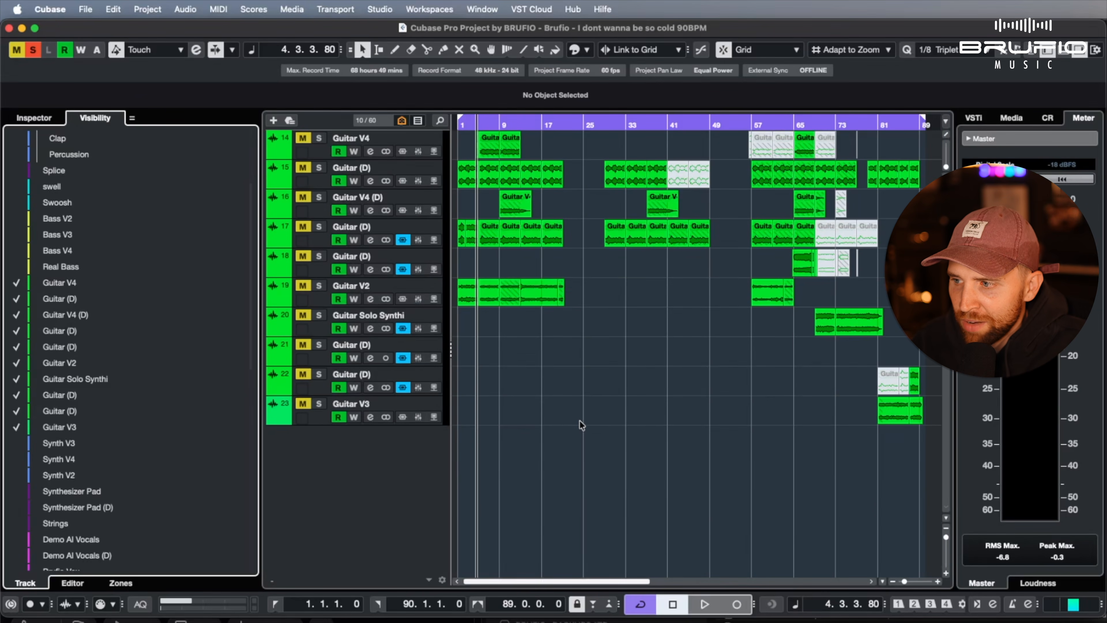
Deactivate all solos, select the tracks from Guitar V4 to Guitar V3, and toggle their solo on and off together
click(33, 50)
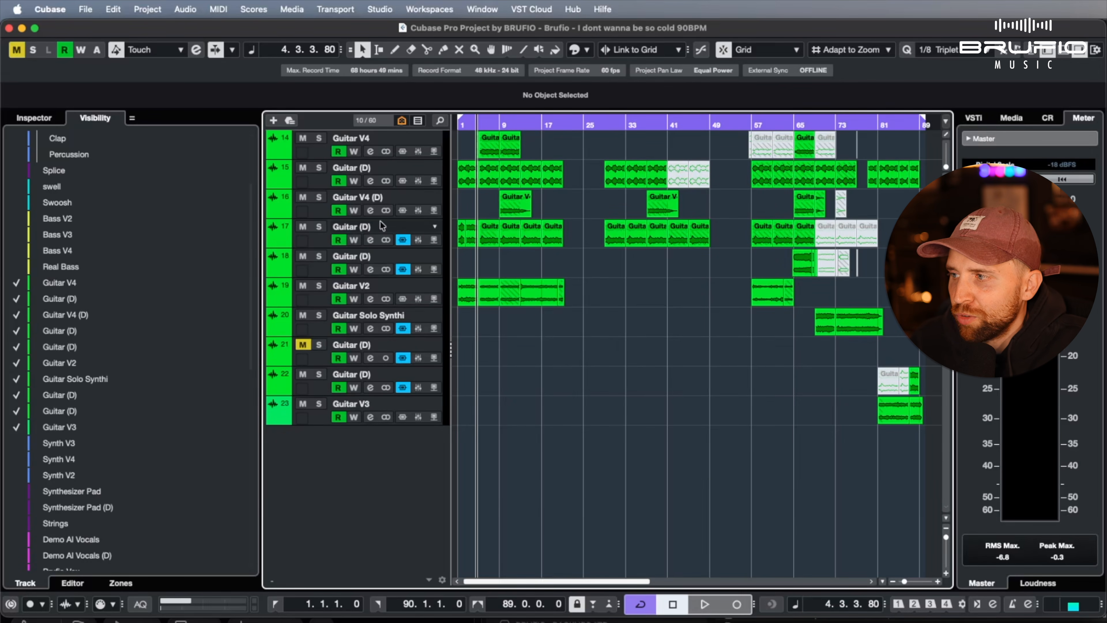
click(404, 144)
shift+click(381, 405)
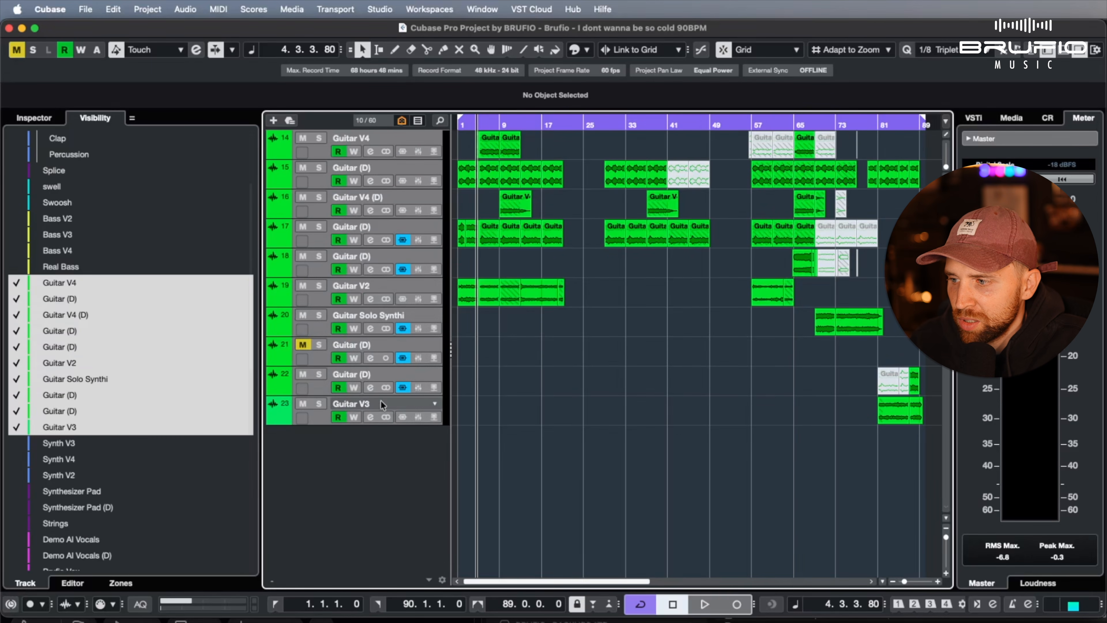
click(323, 403)
click(323, 403)
alt+shift+click(323, 403)
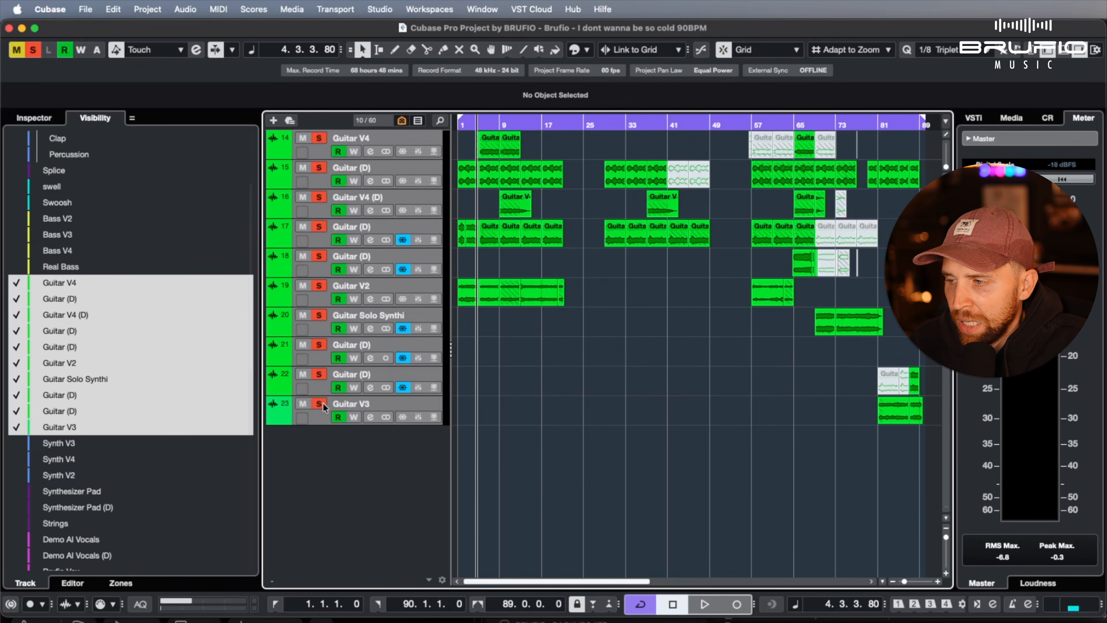
alt+shift+click(323, 404)
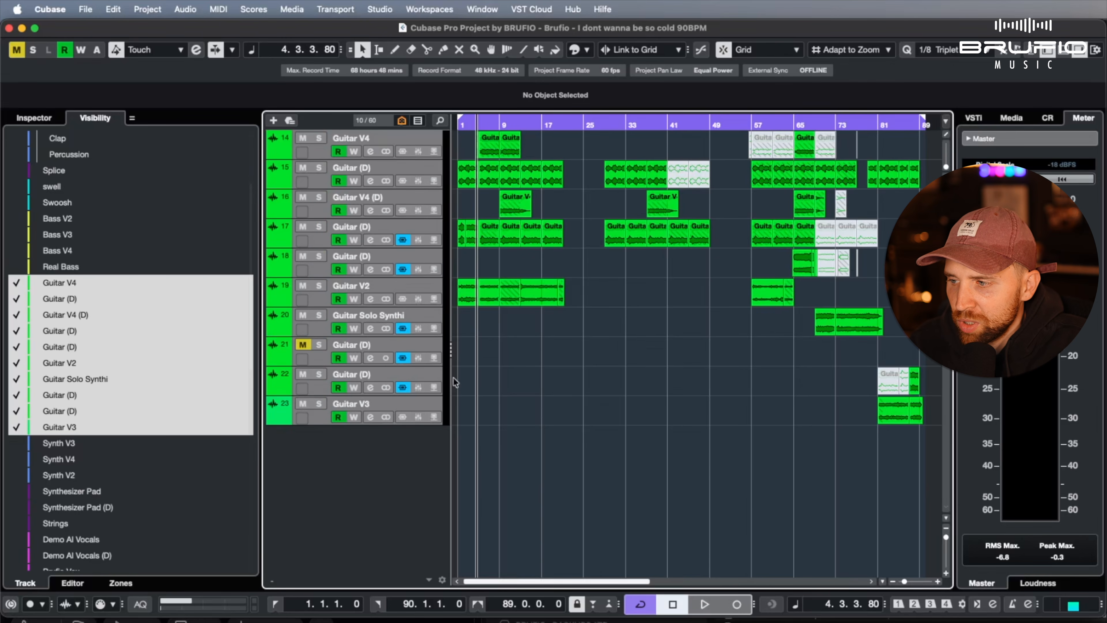
Reselect all tracks from Guitar V4 to Guitar V3 and open the Add Track dialog for a Group track
scroll(35, 460, down, 10)
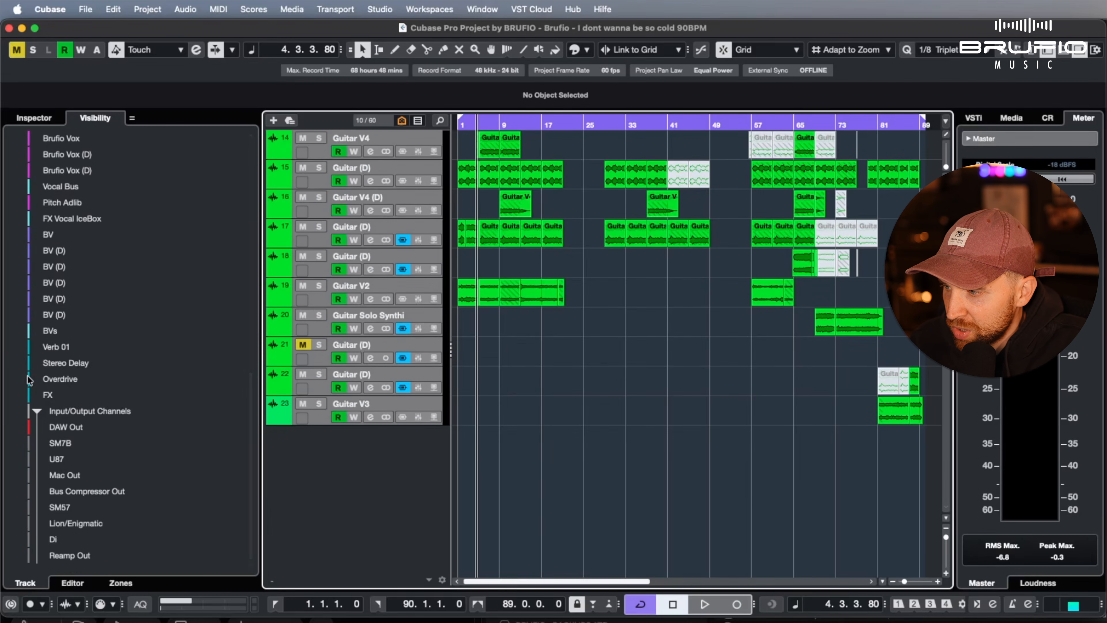
scroll(46, 353, up, 15)
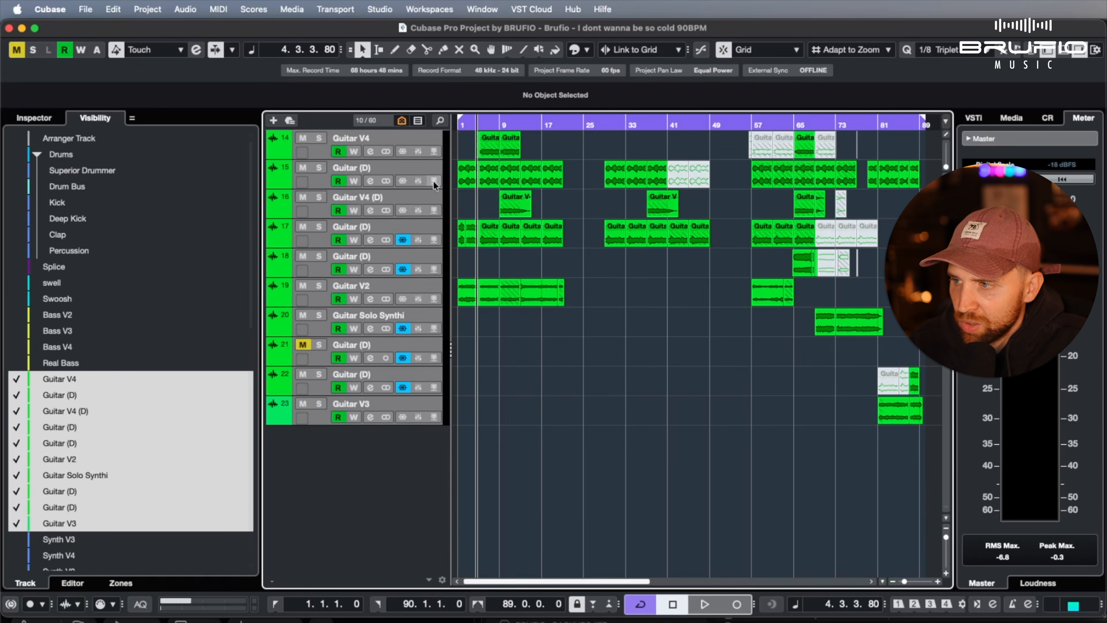
click(379, 137)
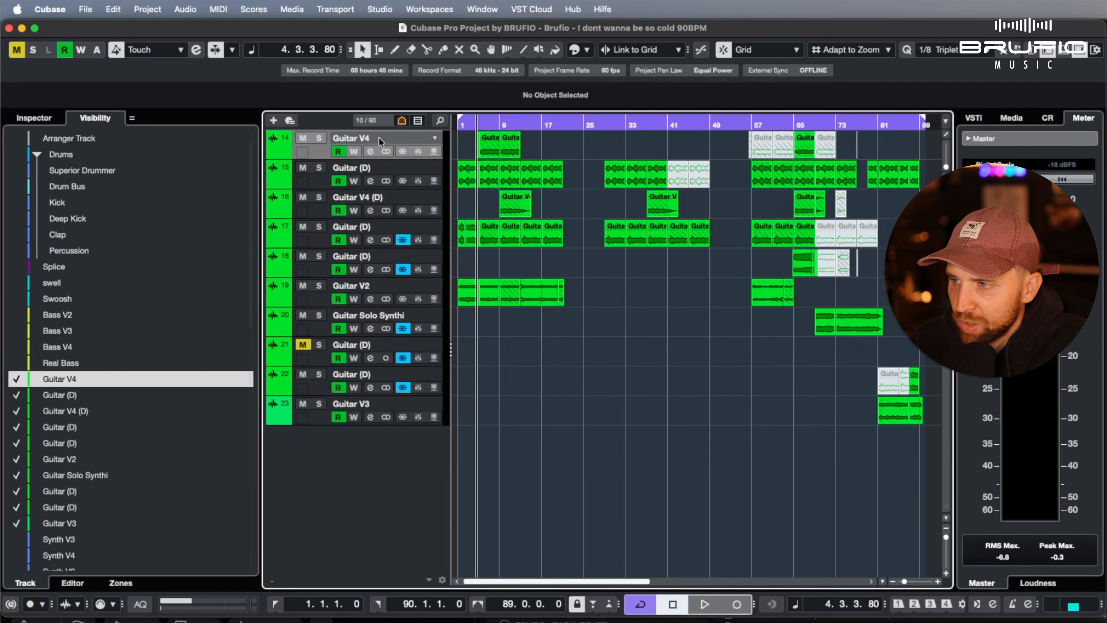
shift+click(352, 406)
right_click(352, 406)
mouse_move(540, 409)
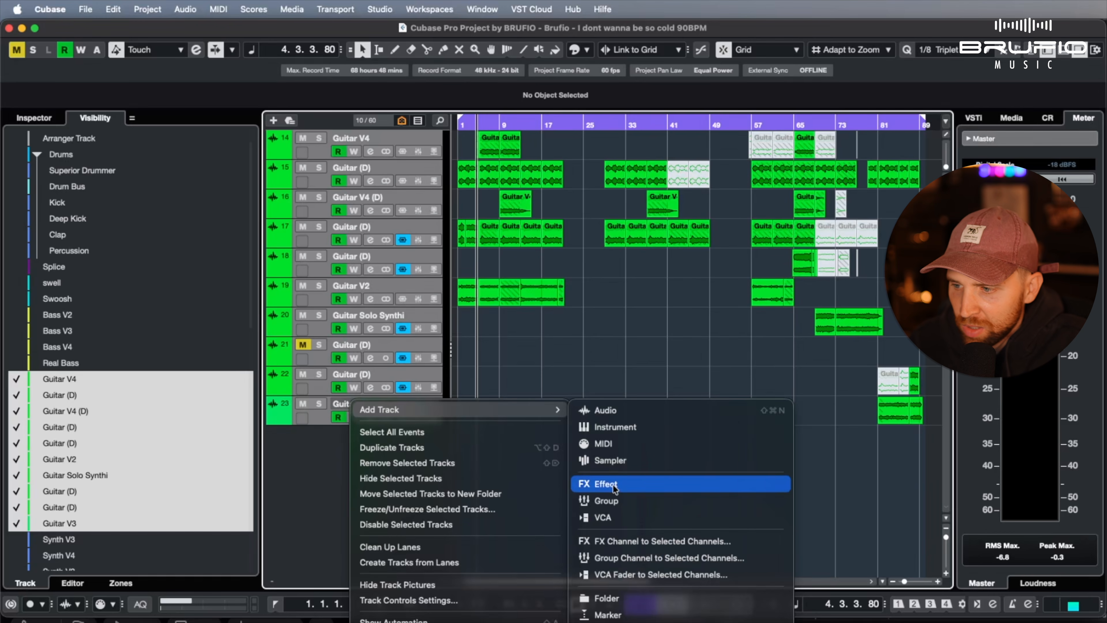
click(615, 497)
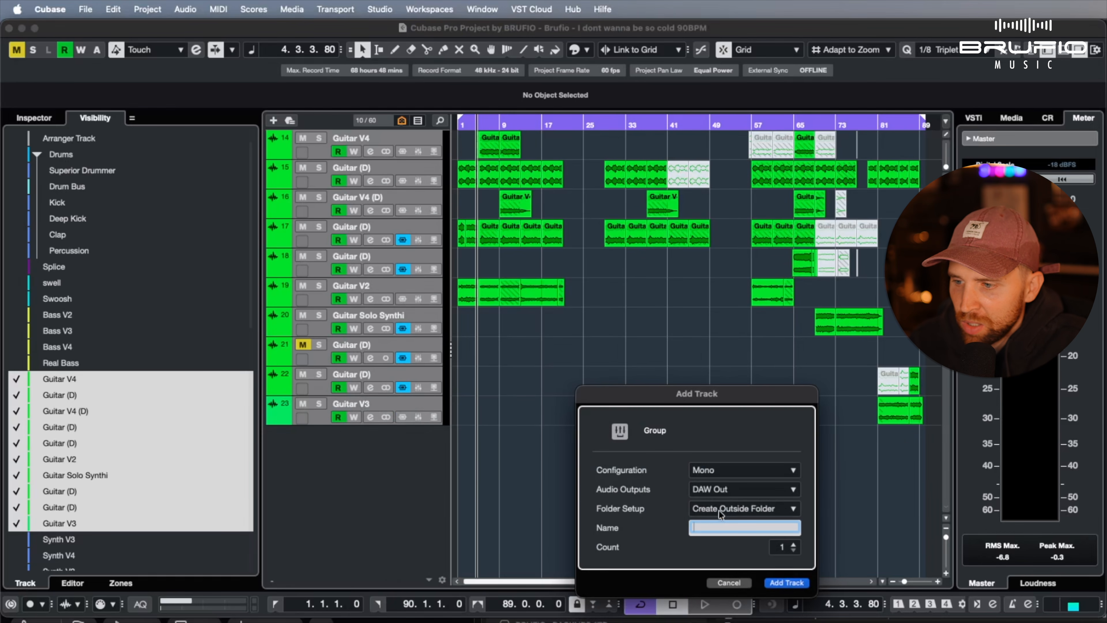
Add a stereo Group track named Electric Bus, output to DAW Out and created outside the folder, and increase its track height
click(719, 471)
click(727, 525)
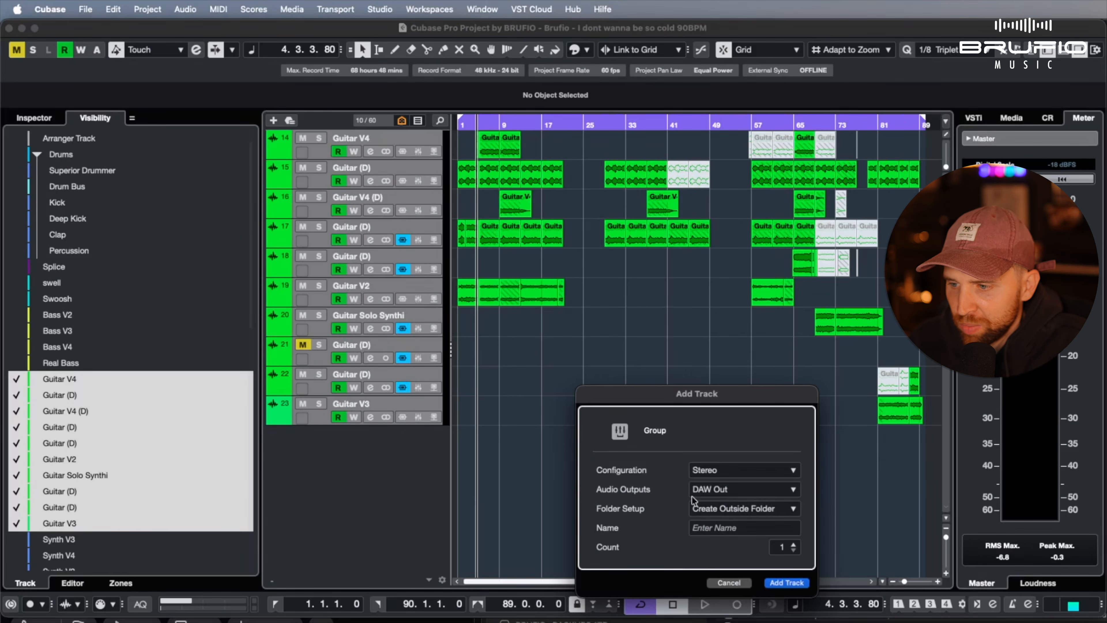
click(715, 489)
click(743, 460)
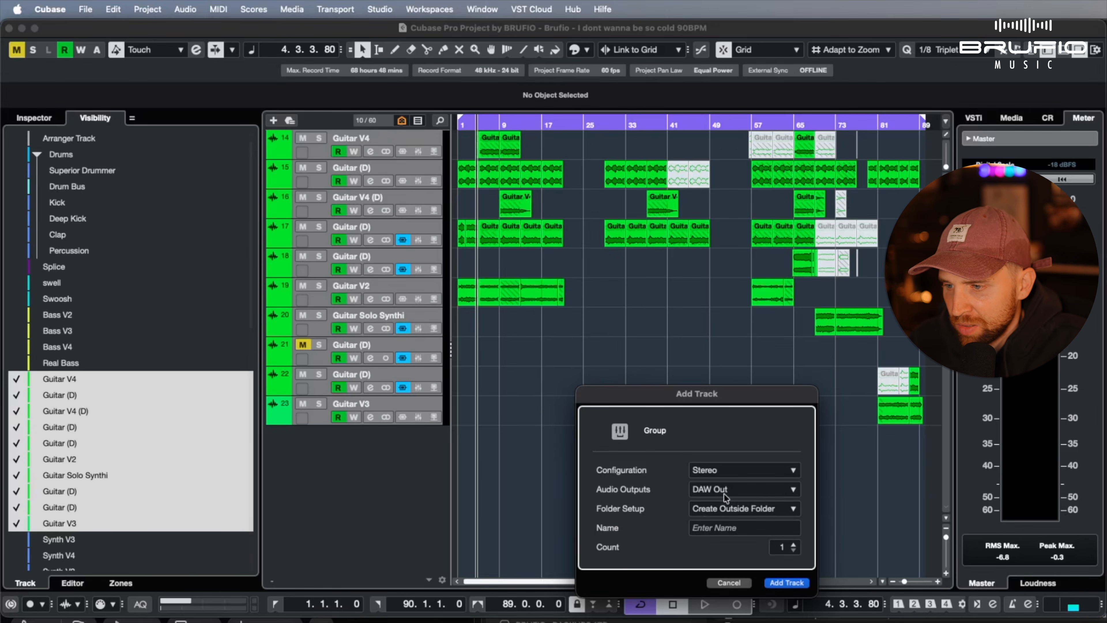
click(724, 491)
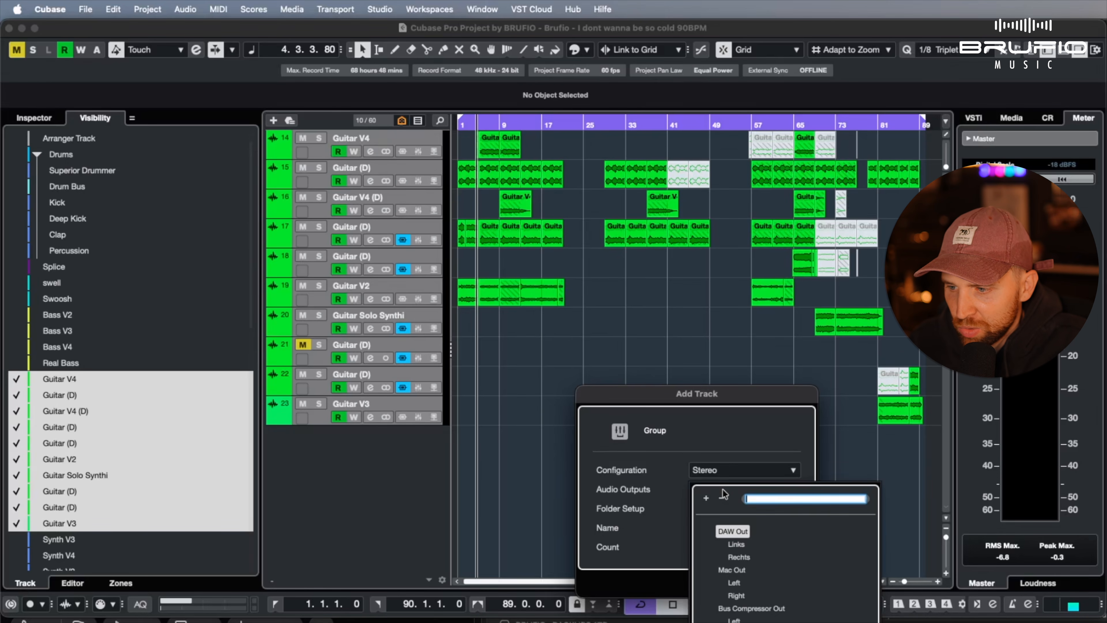
click(738, 534)
click(725, 529)
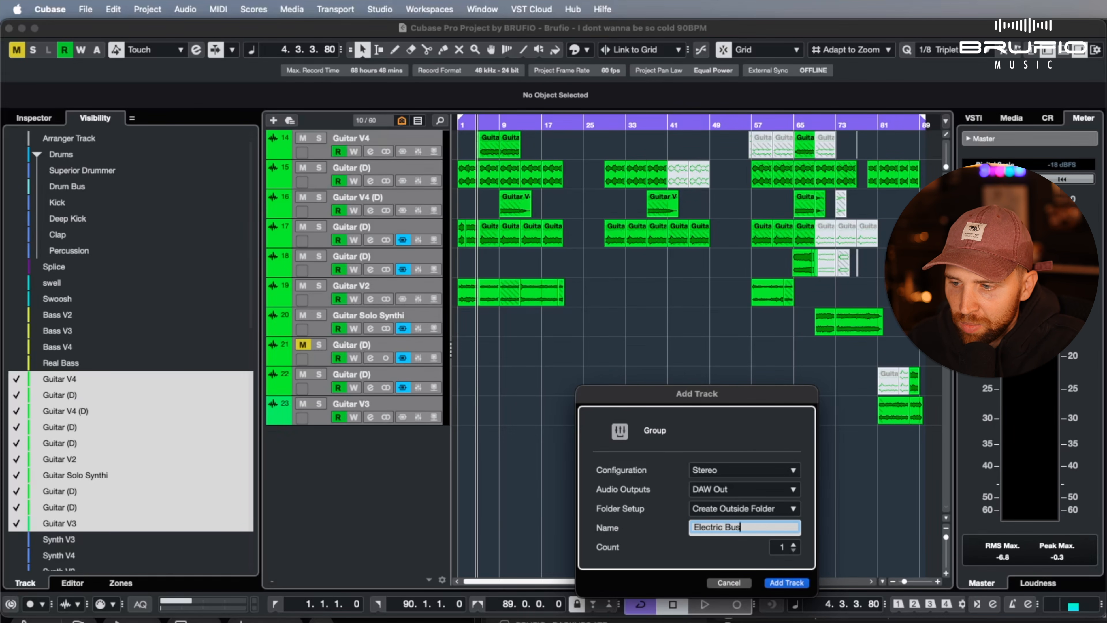
key(Return)
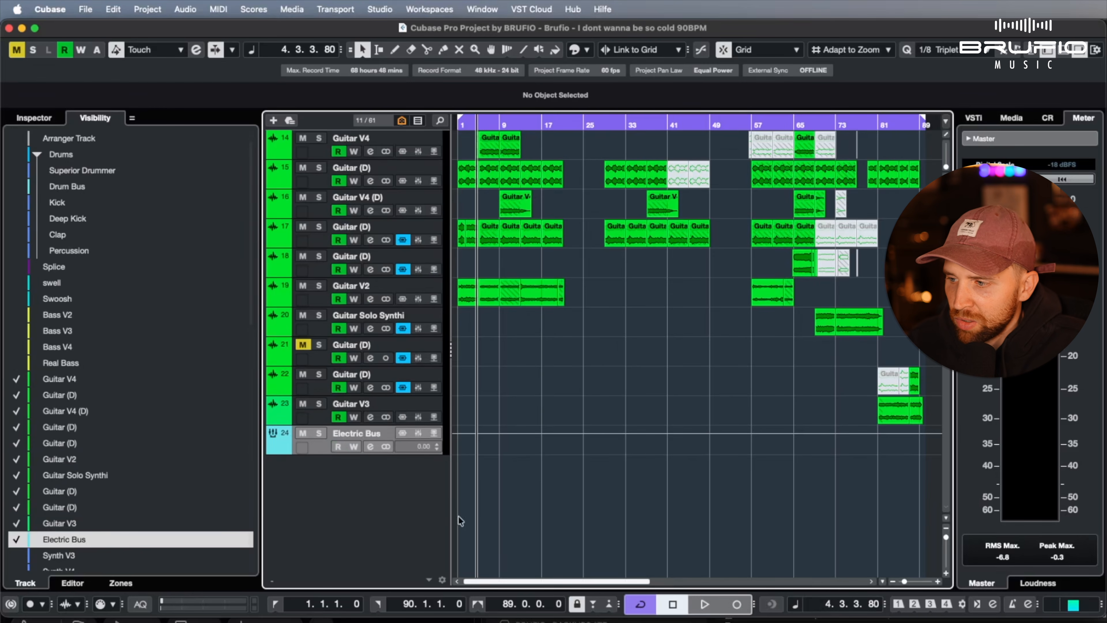
drag(396, 452, 397, 497)
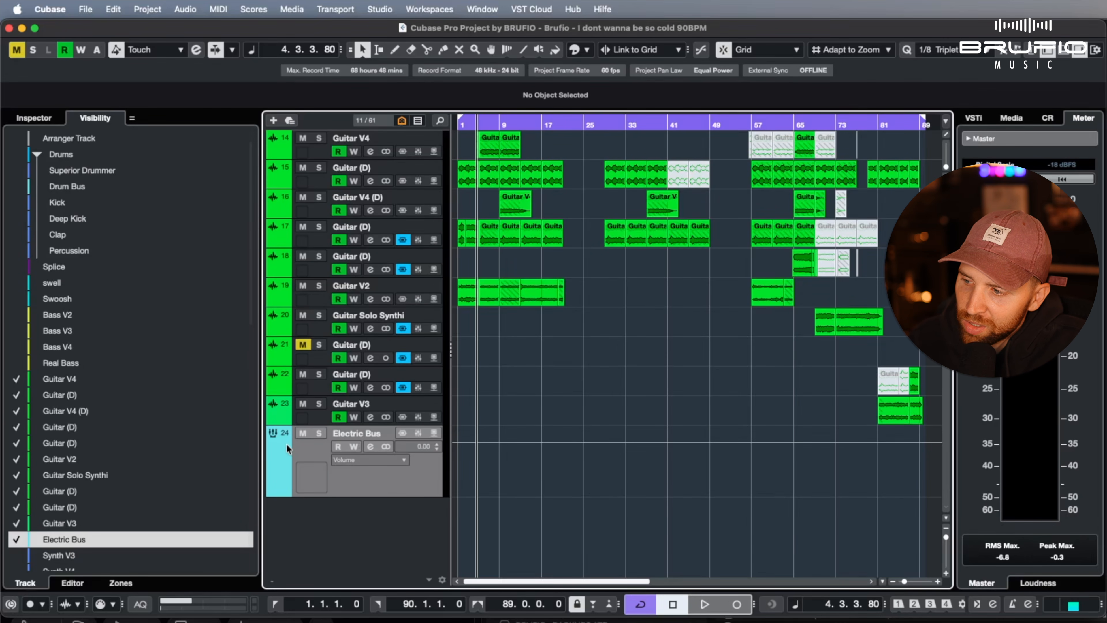
Select the tracks from Guitar V4 to Guitar V3 and route all their outputs together to Electric Bus
click(322, 149)
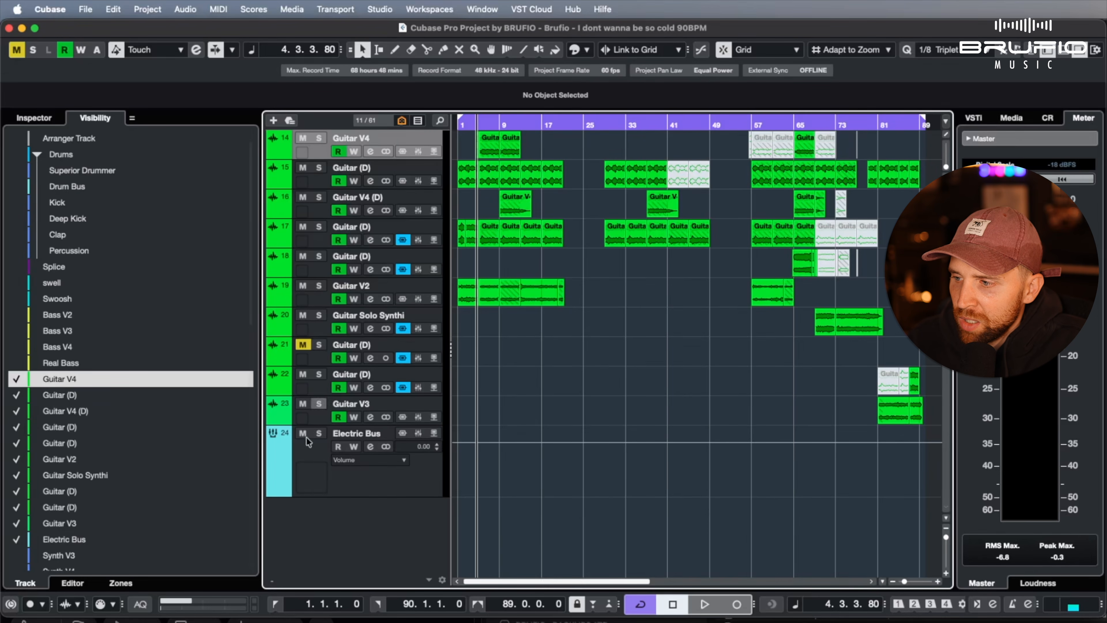
shift+click(378, 403)
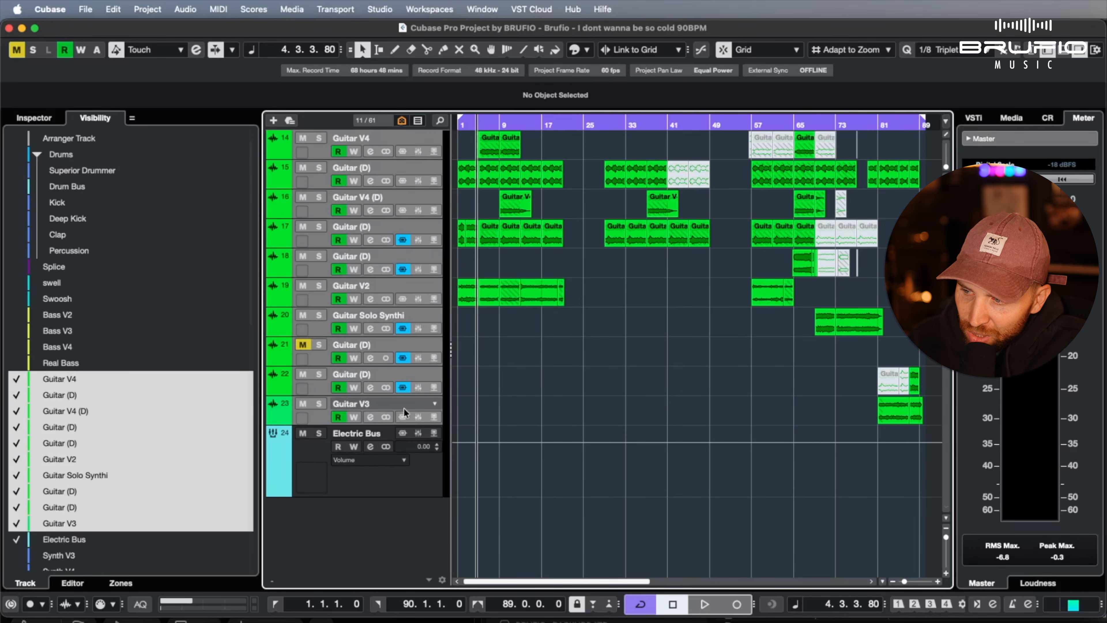
right_click(352, 406)
click(341, 404)
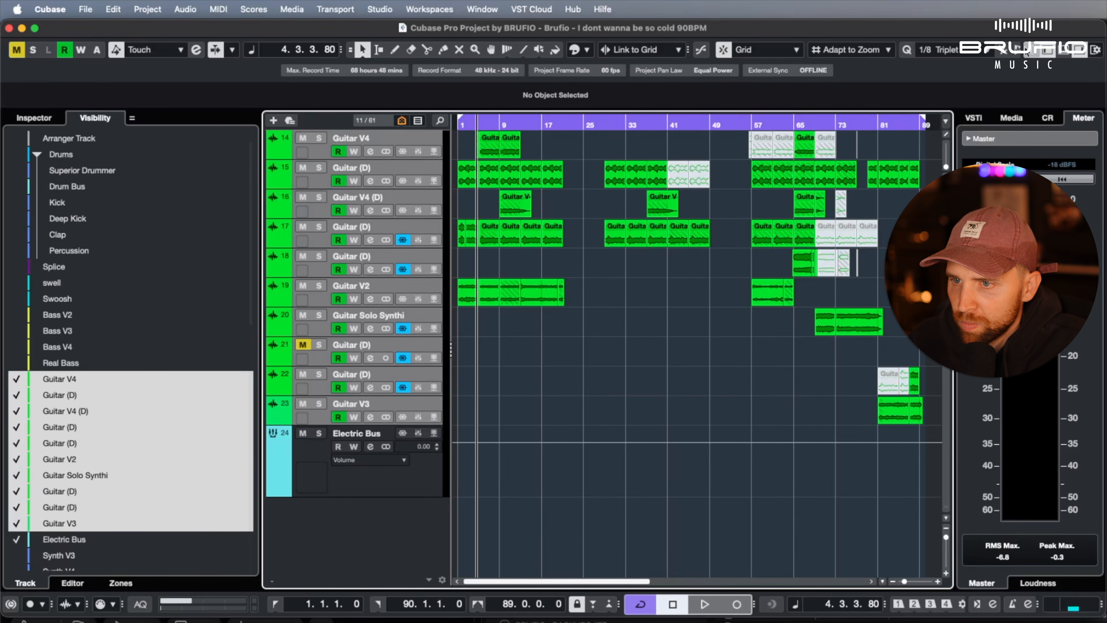
click(1030, 49)
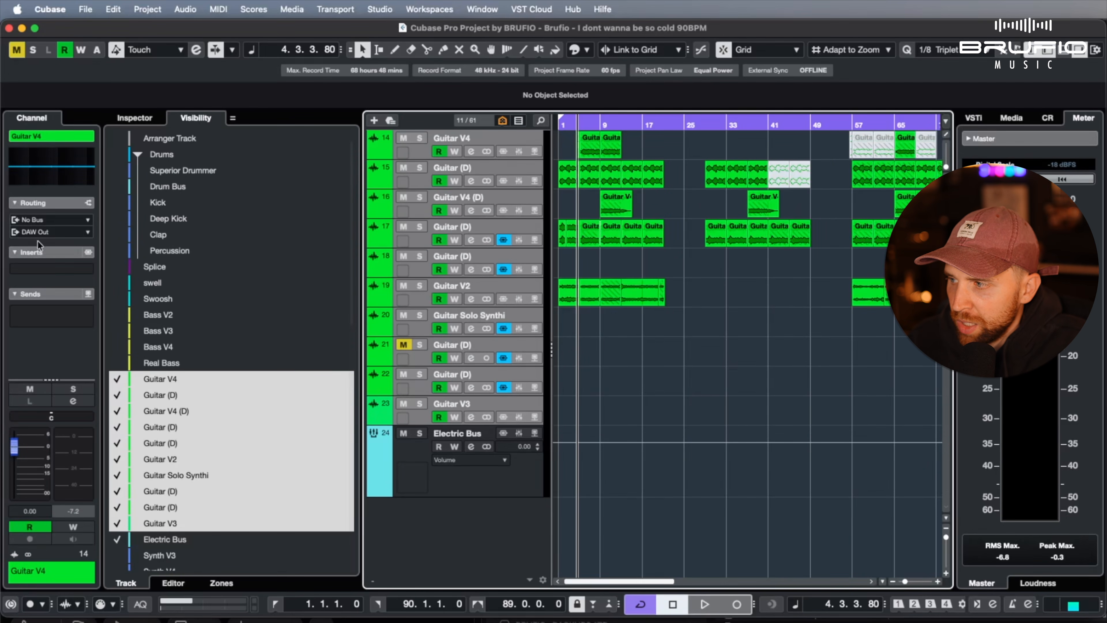
click(44, 233)
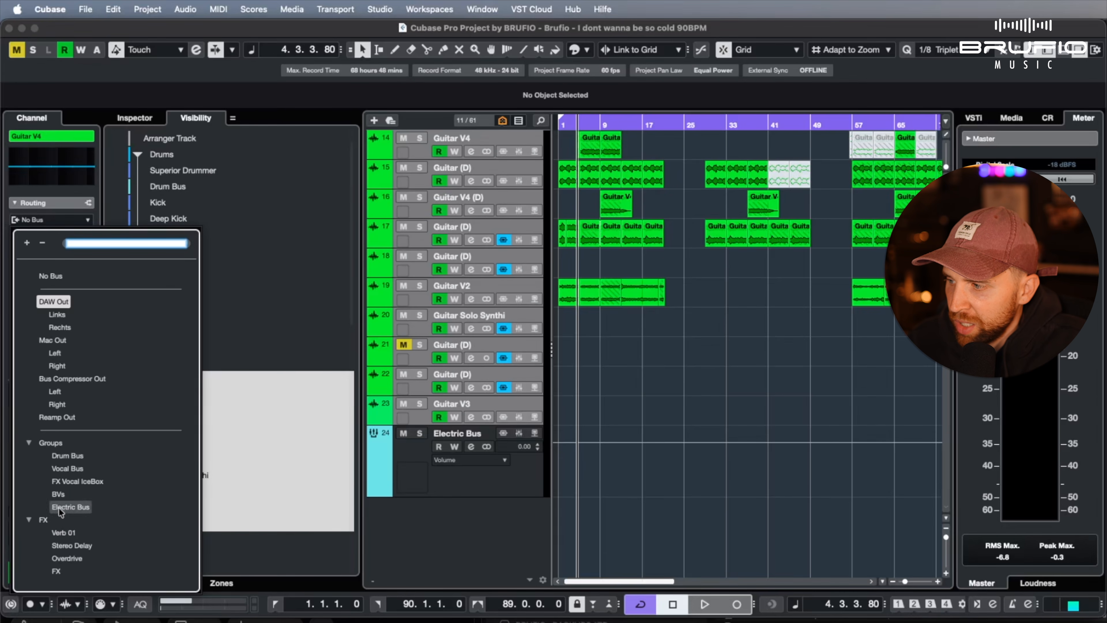
click(75, 508)
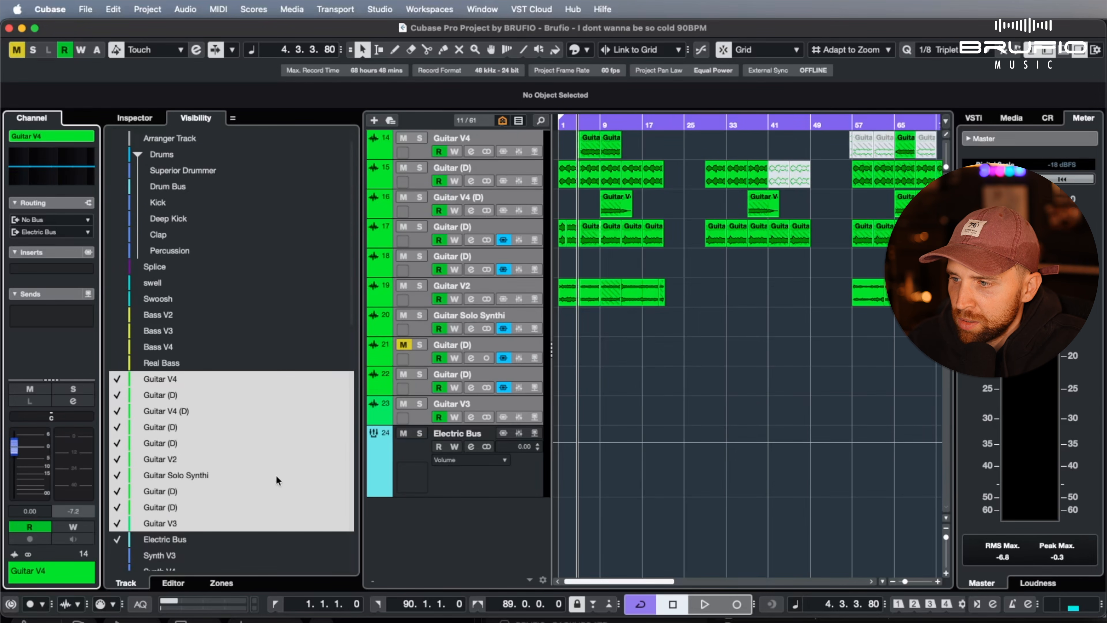
click(526, 194)
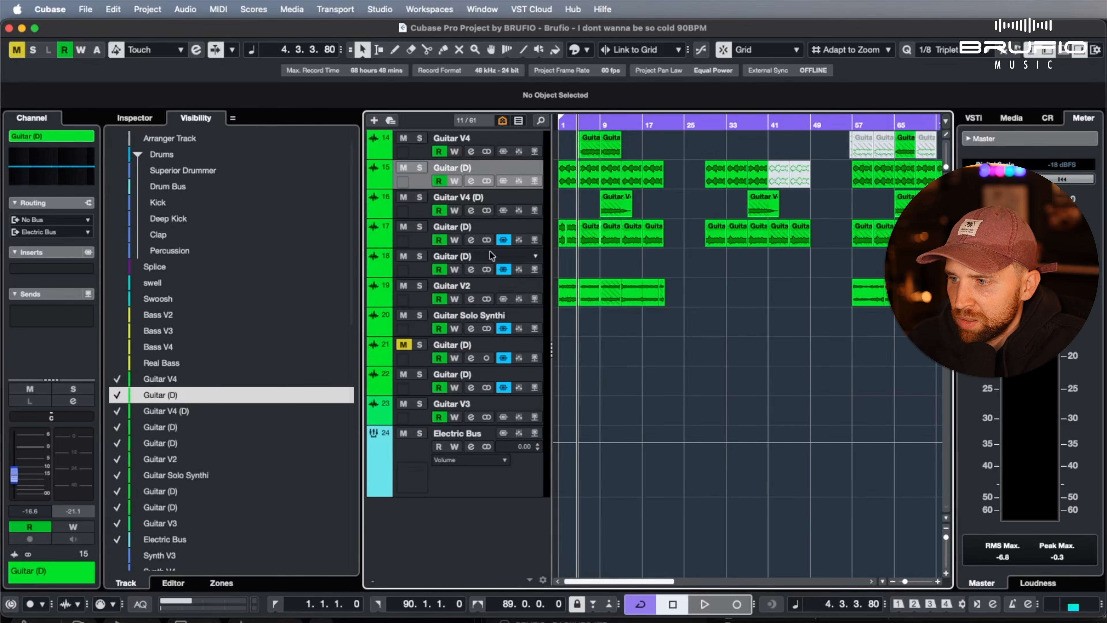
Enable Solo Defeat on Electric Bus and briefly play Guitar V4 soloed to check its signal through the bus
click(510, 496)
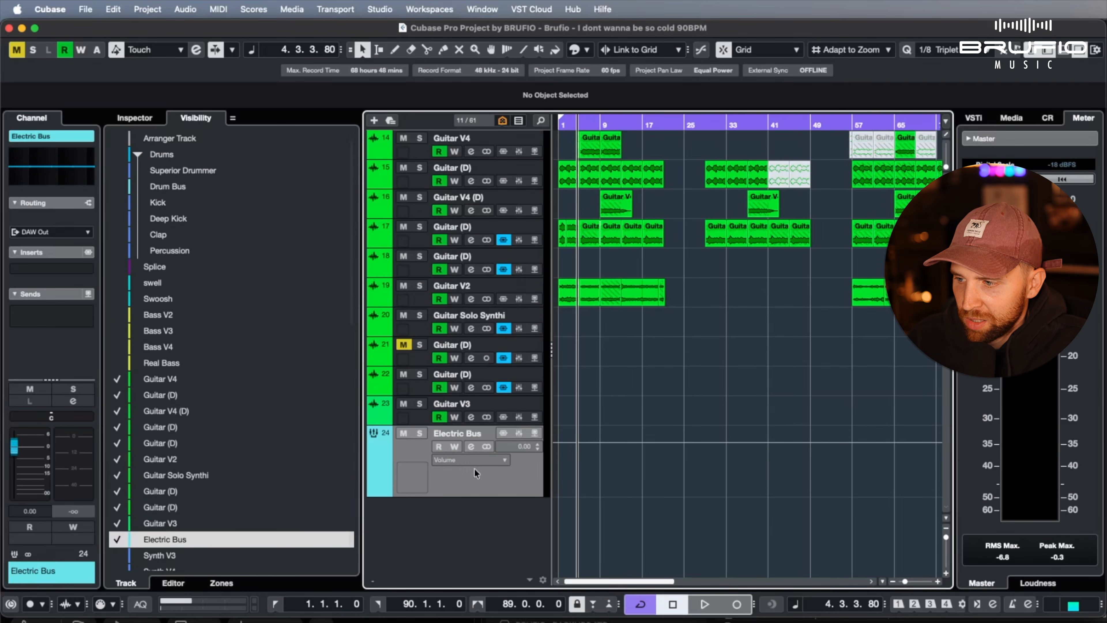
alt+click(419, 433)
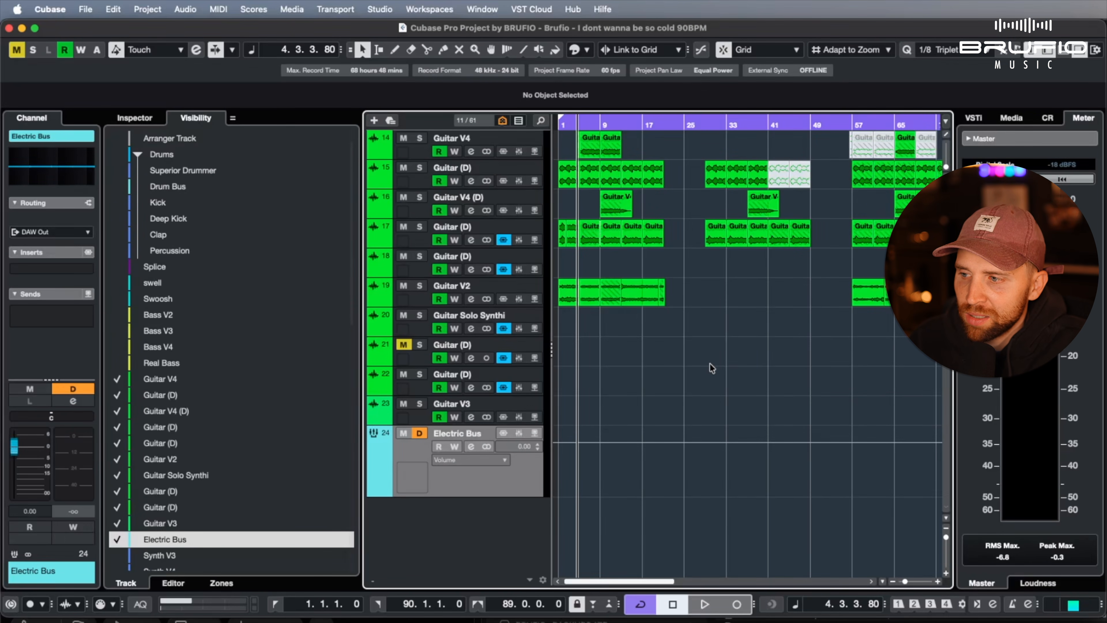
click(418, 137)
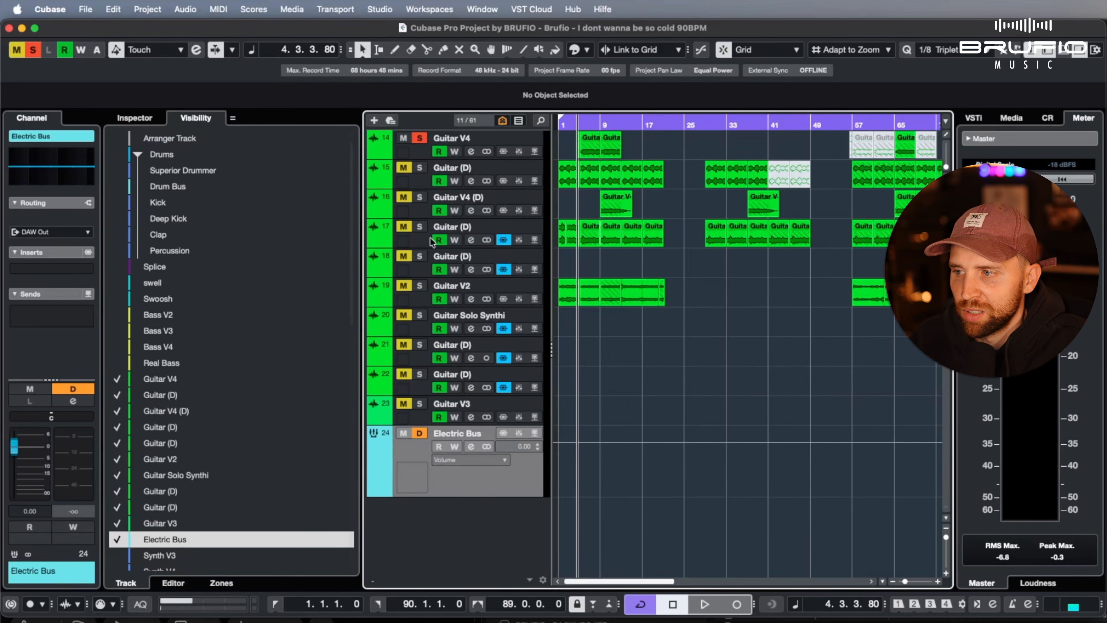
key(space)
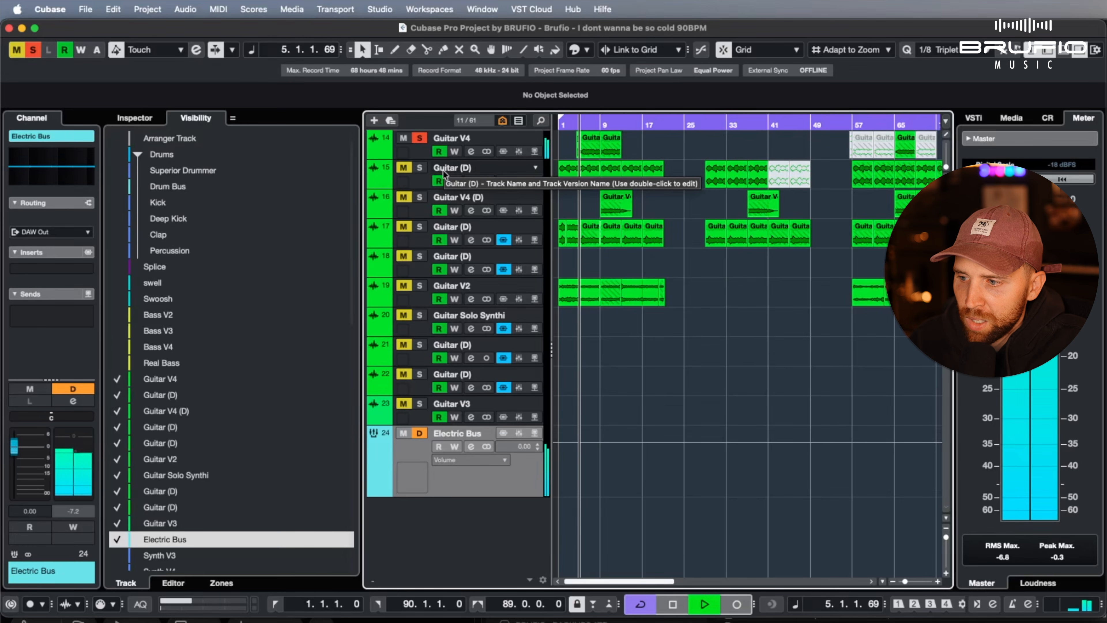
key(space)
click(419, 138)
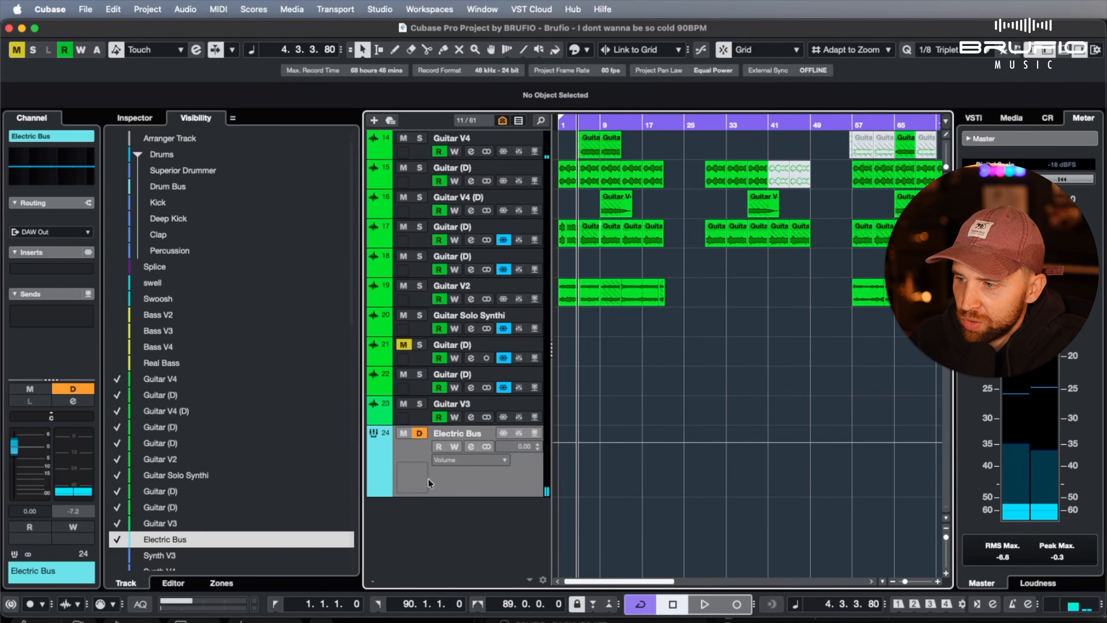
Narrow the Visibility list and show only the Drums folder, Drum Bus and Electric Bus, hiding all guitar and other drum tracks
mouse_move(102, 389)
mouse_down()
mouse_move(64, 389)
mouse_move(101, 389)
mouse_up()
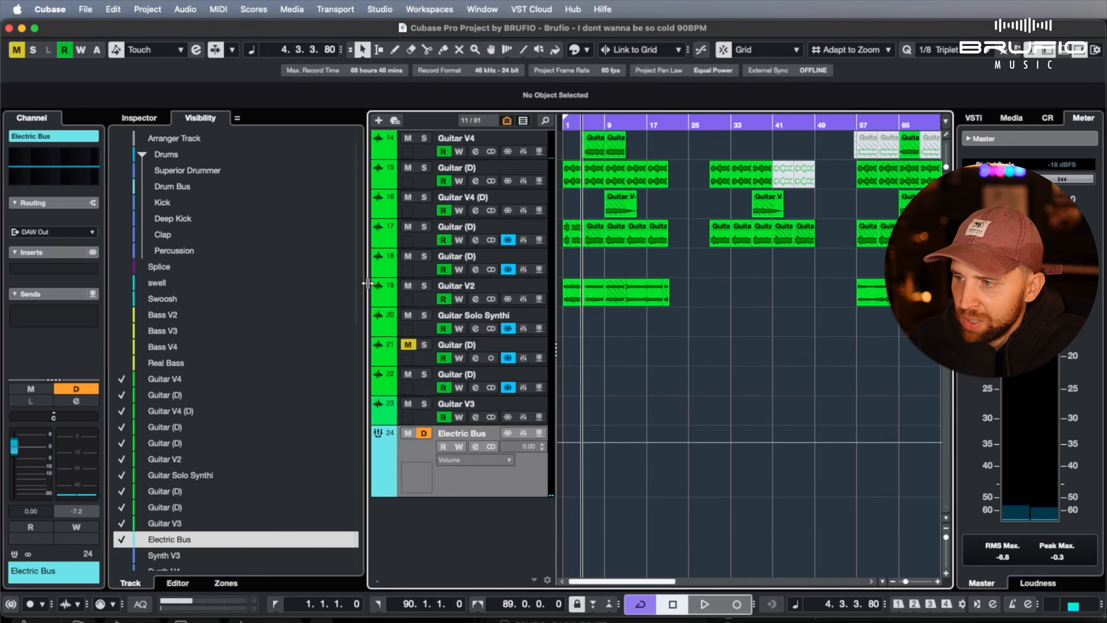
drag(368, 283, 289, 301)
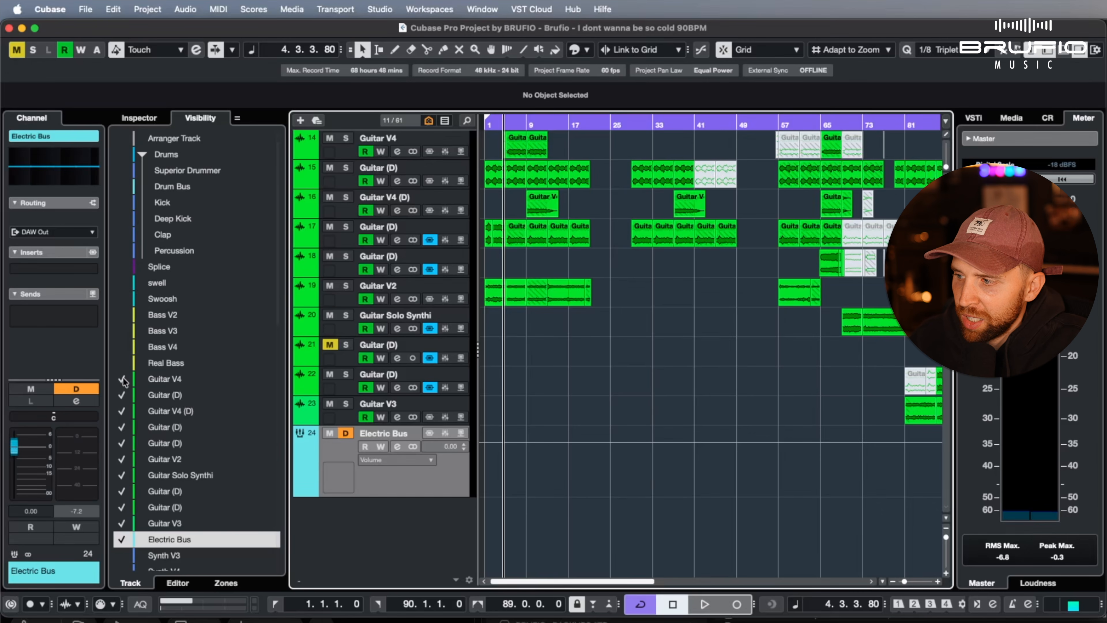
drag(123, 381, 122, 525)
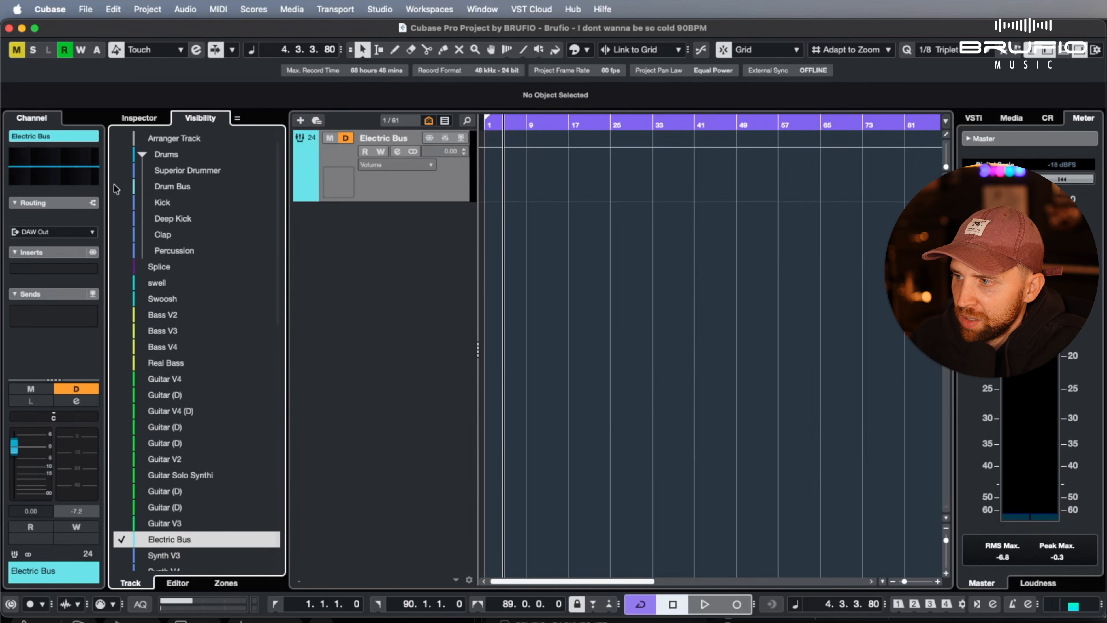
drag(122, 155, 122, 254)
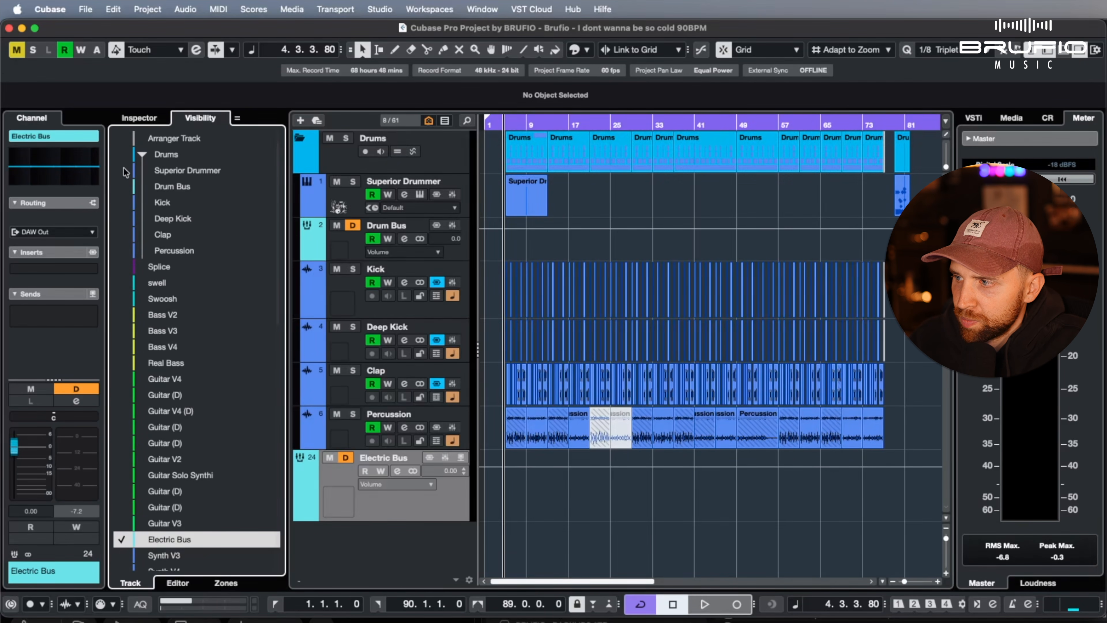
drag(125, 172, 120, 260)
click(123, 187)
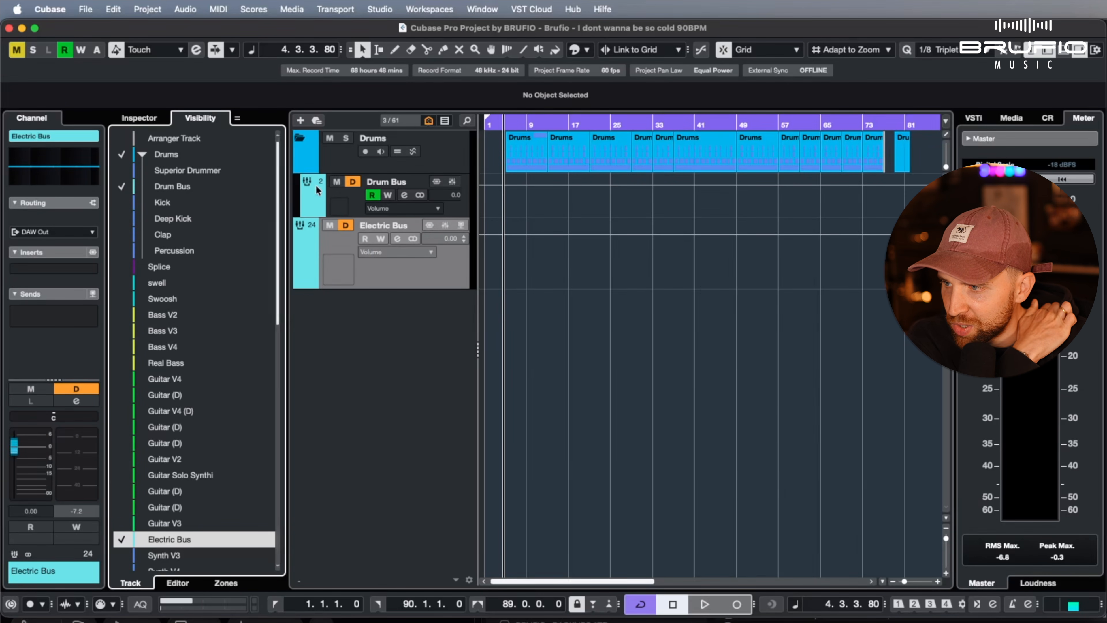
Try group editing on the Drums folder and toggle the visibility of the whole folder
click(397, 153)
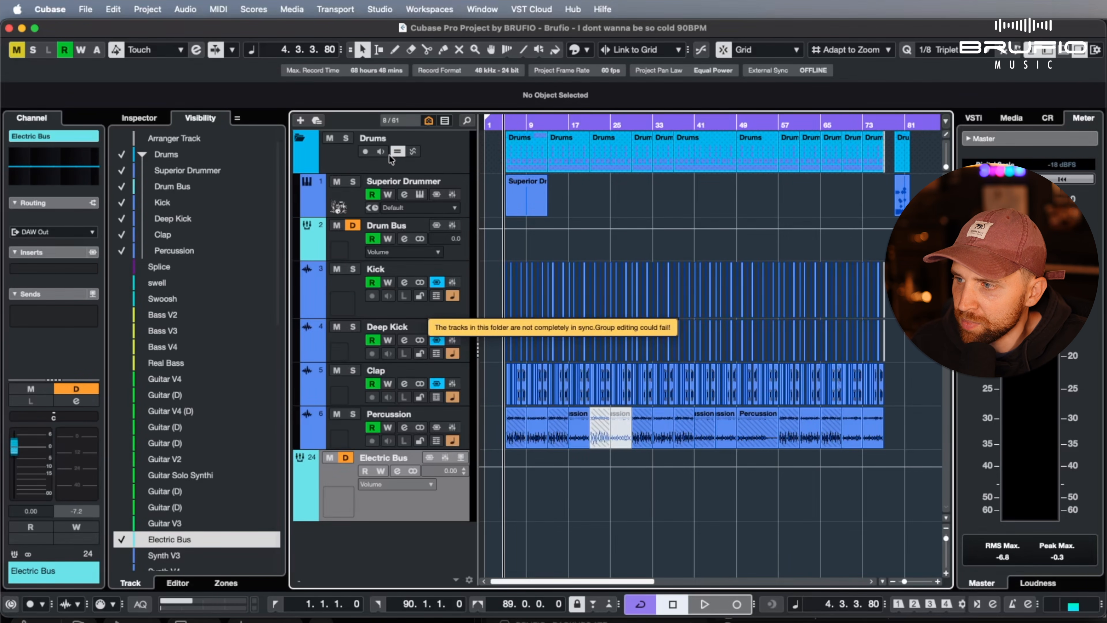
click(121, 156)
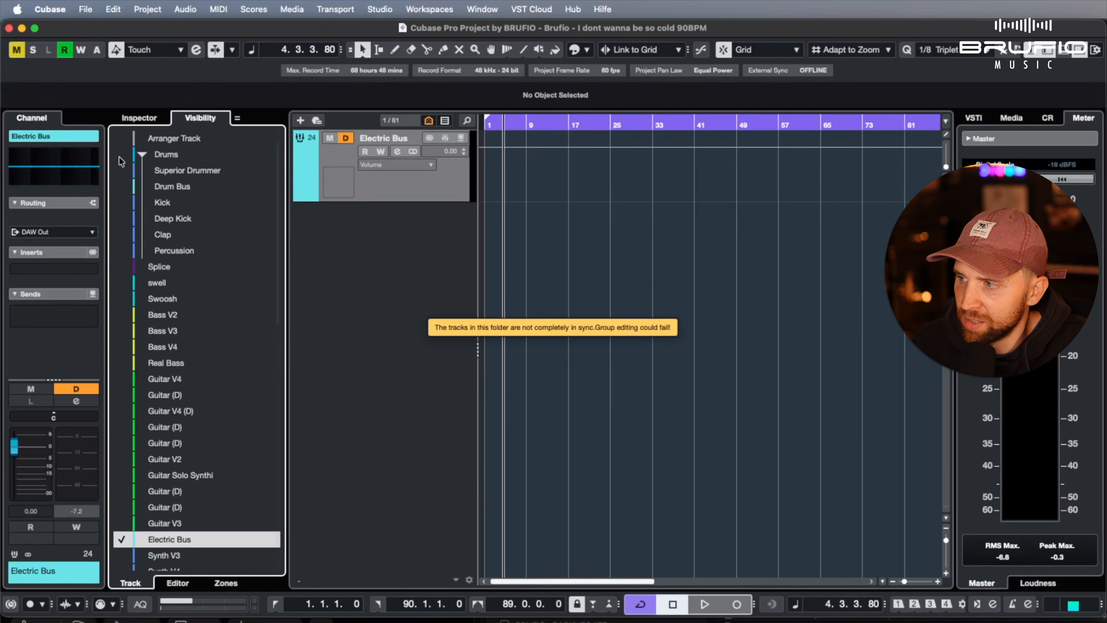
click(121, 156)
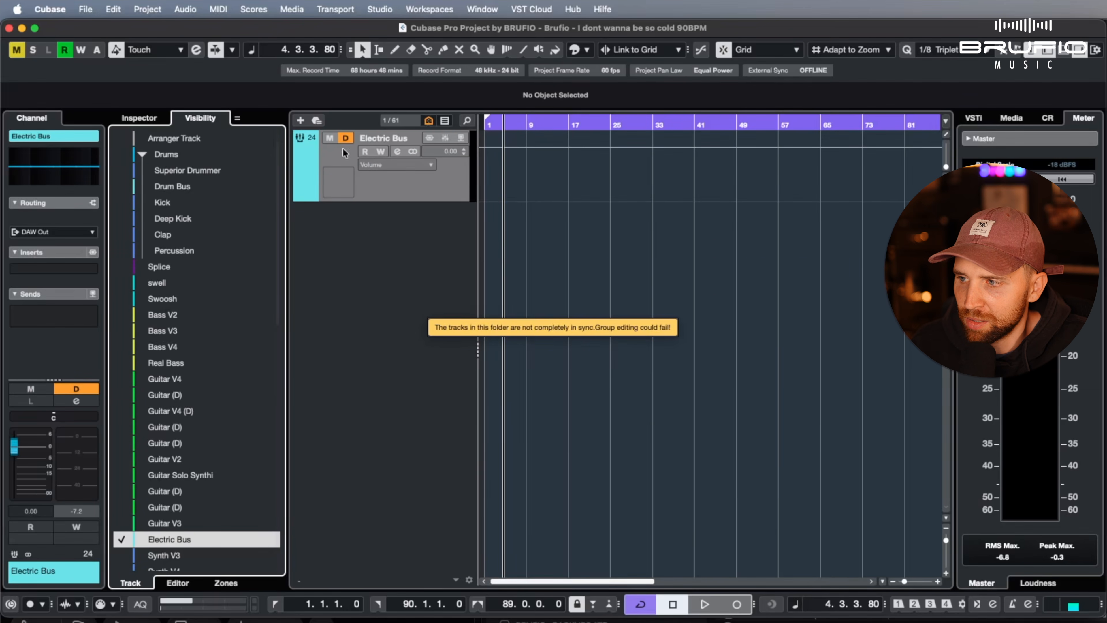
click(122, 155)
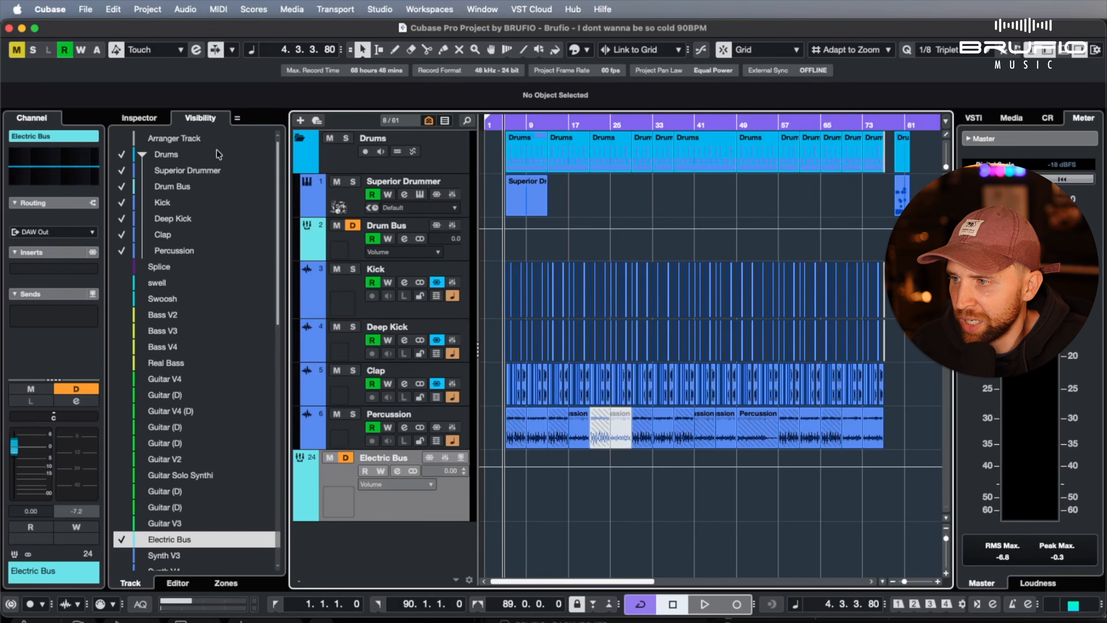
click(125, 156)
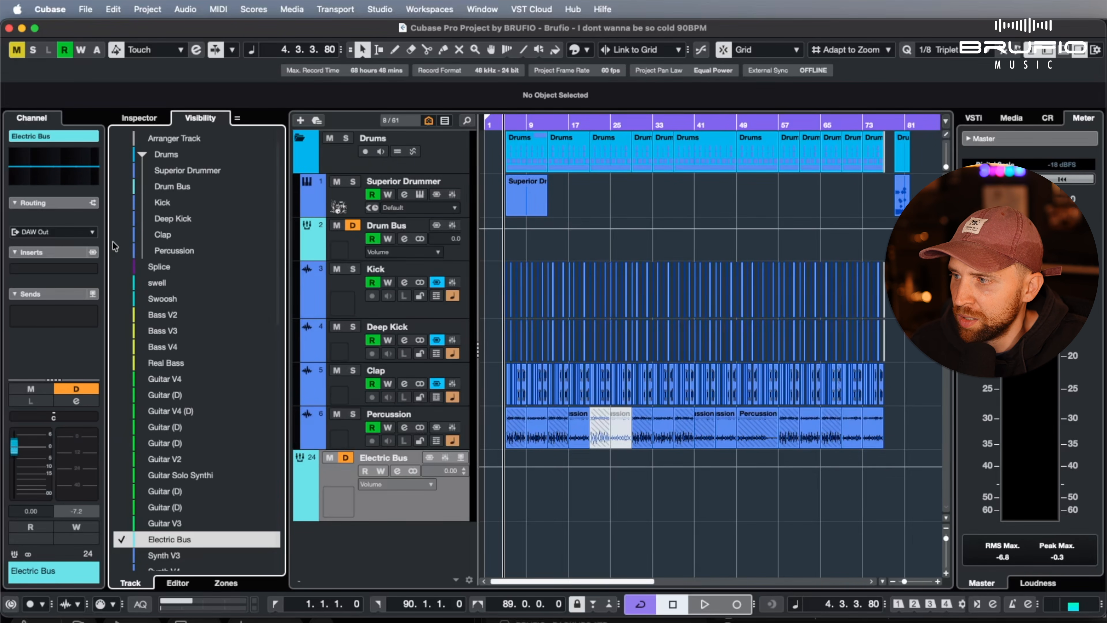
Show Drum Bus, Vocal Bus, FX Vocal IceBox and BVs alongside Electric Bus so that only the group buses are displayed
click(125, 187)
scroll(127, 305, down, 15)
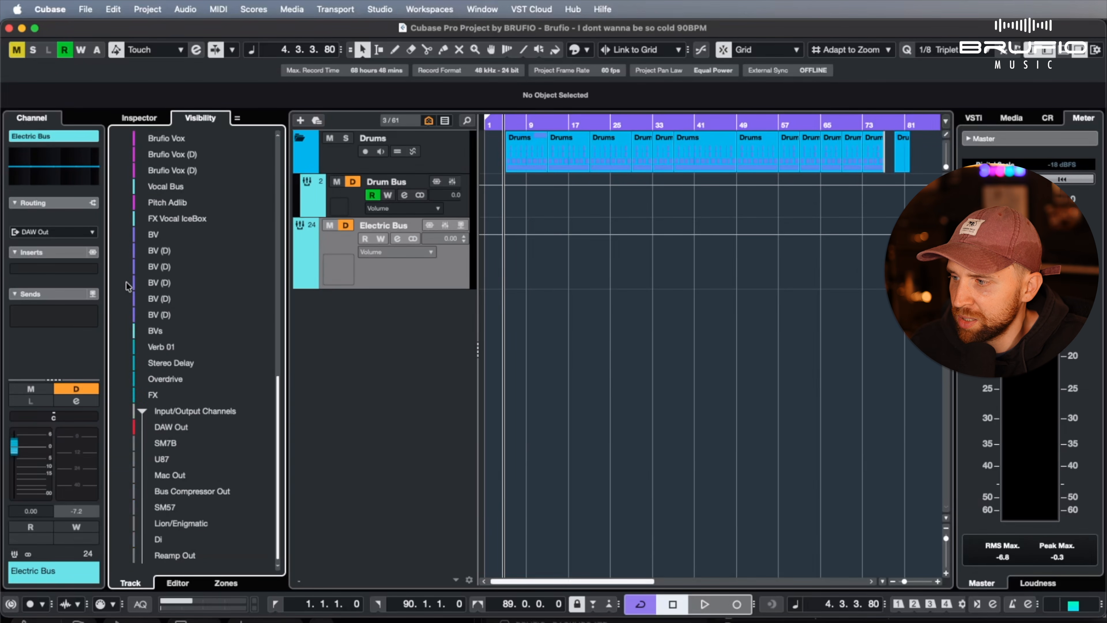
scroll(127, 371, up, 7)
click(126, 380)
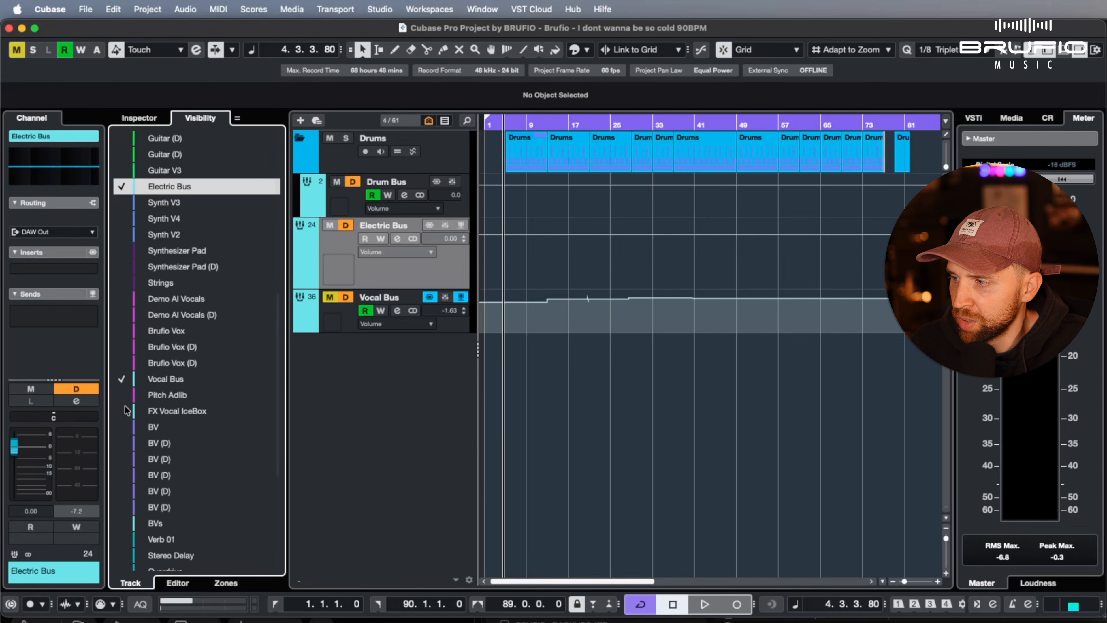
click(124, 411)
scroll(125, 407, down, 4)
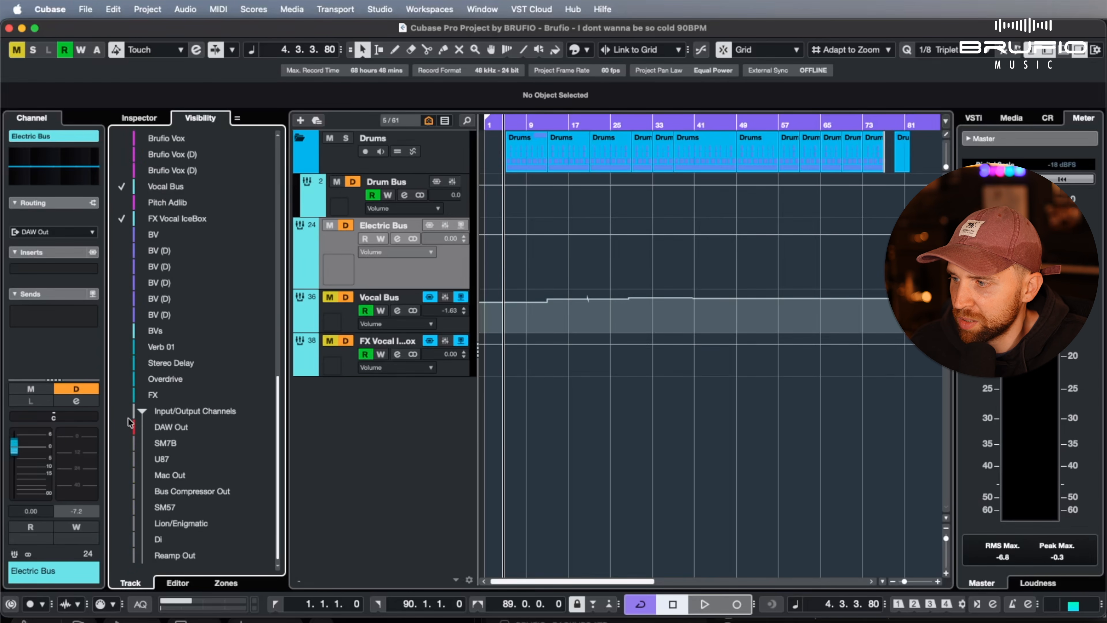
click(121, 331)
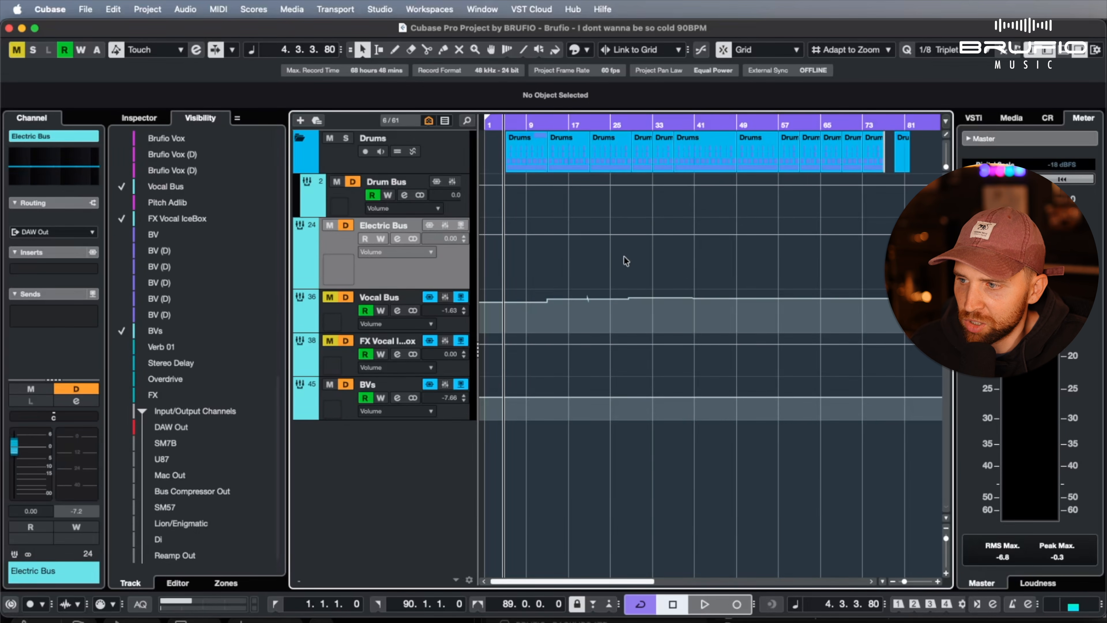
scroll(615, 262, right, 1)
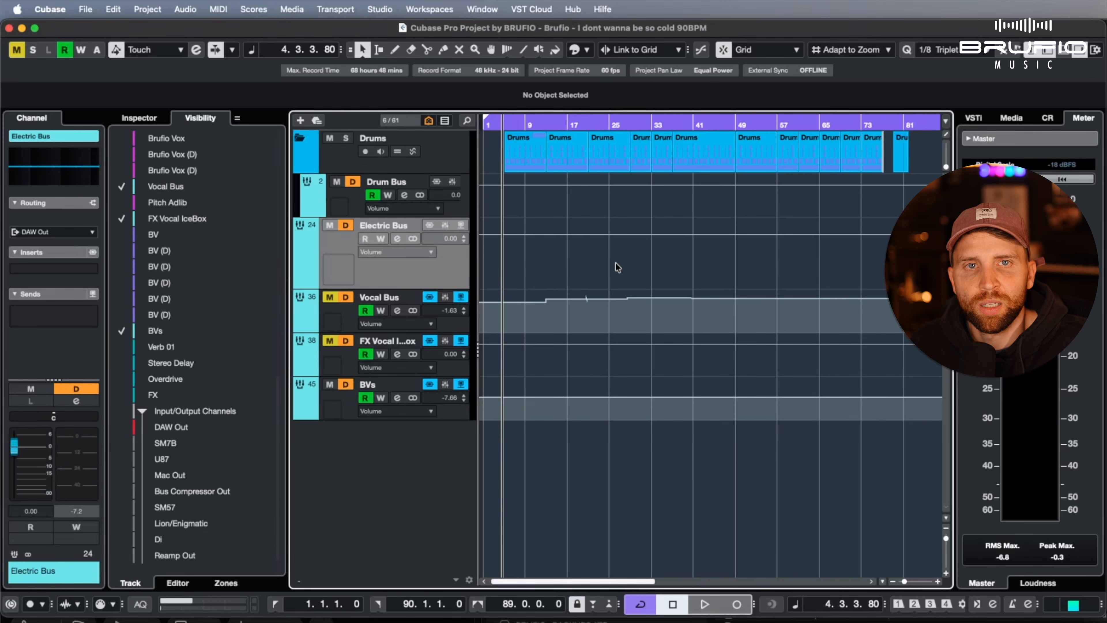
scroll(615, 262, right, 5)
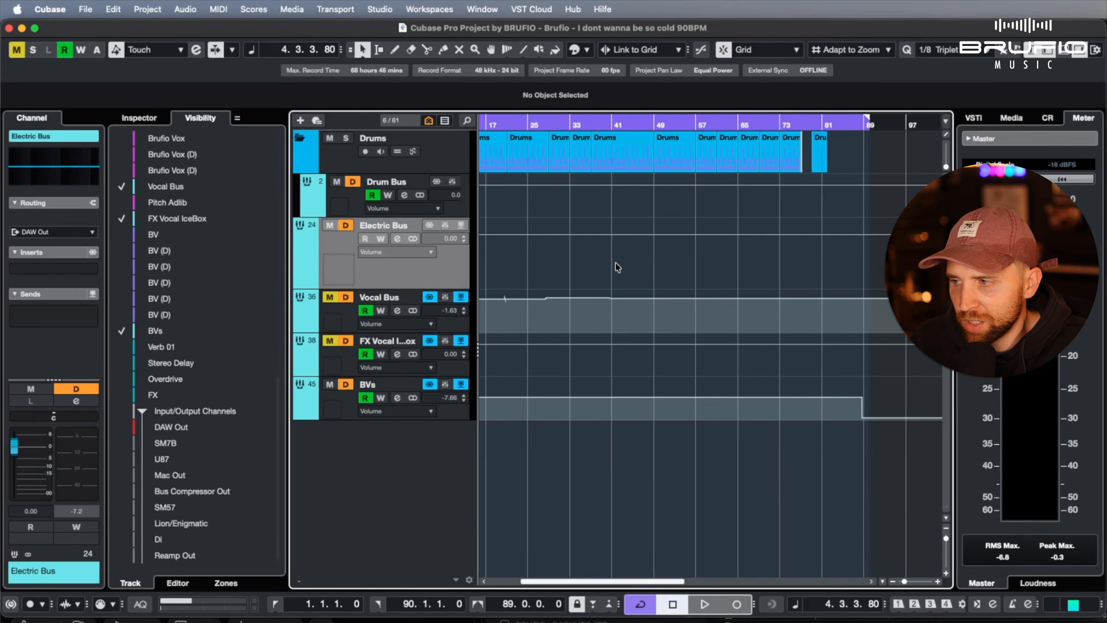
Hide the vocal buses and make every track in the Visibility list visible again
drag(122, 186, 133, 344)
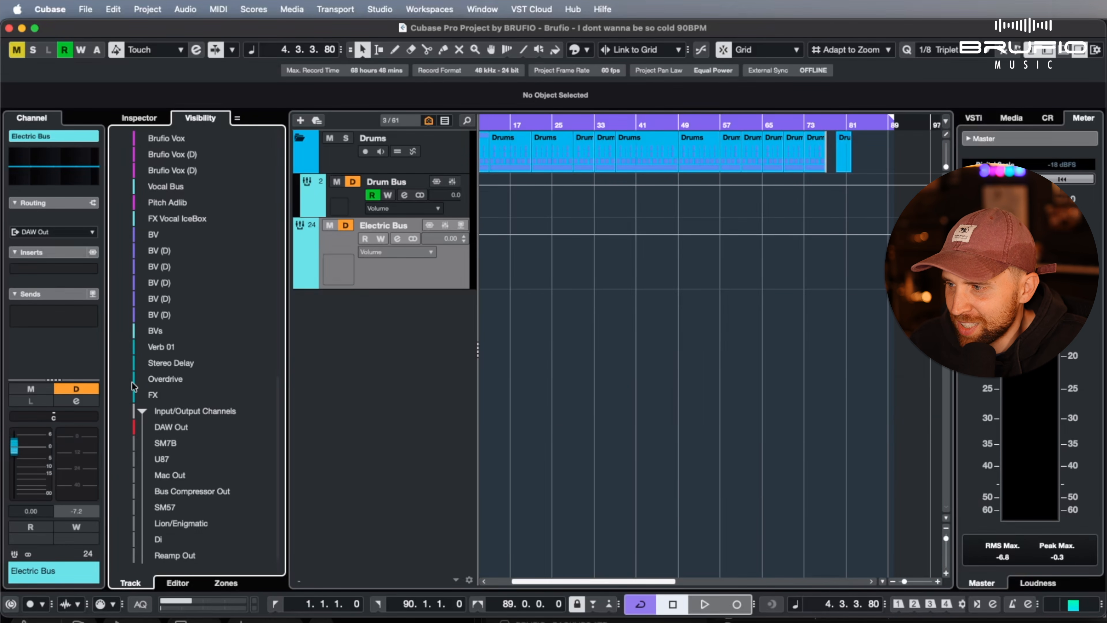
scroll(133, 349, up, 10)
click(130, 153)
drag(122, 140, 122, 573)
click(881, 361)
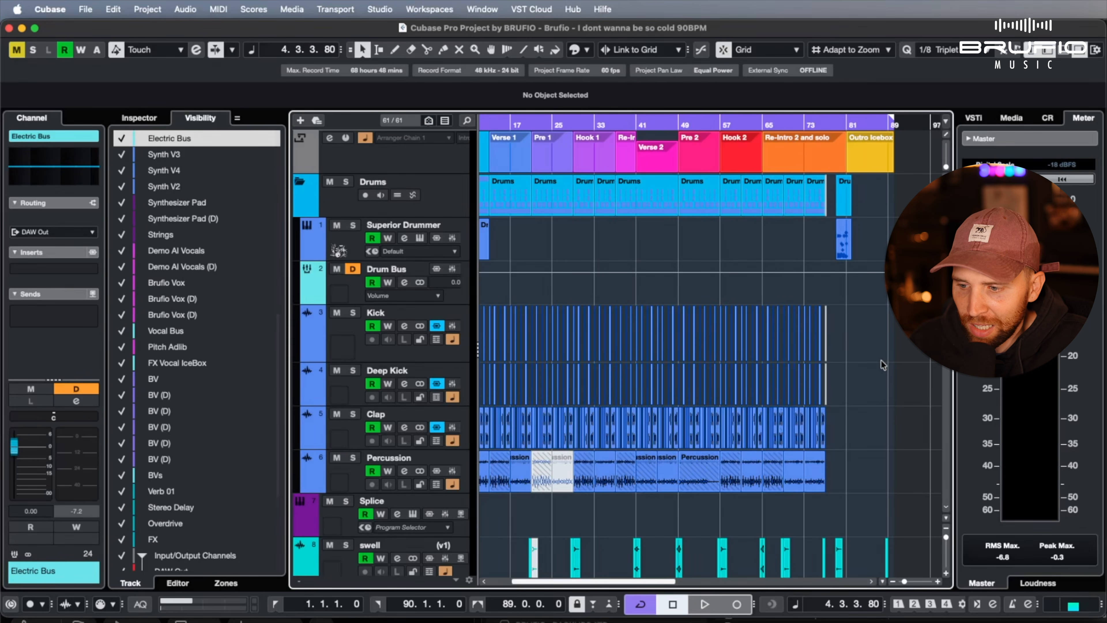
Shrink all track heights to their minimum and bring the start of the song into view for an overview of the arrangement
key(shift+g)
key(shift+g)
key(shift+g)
key(shift+g)
key(shift+g)
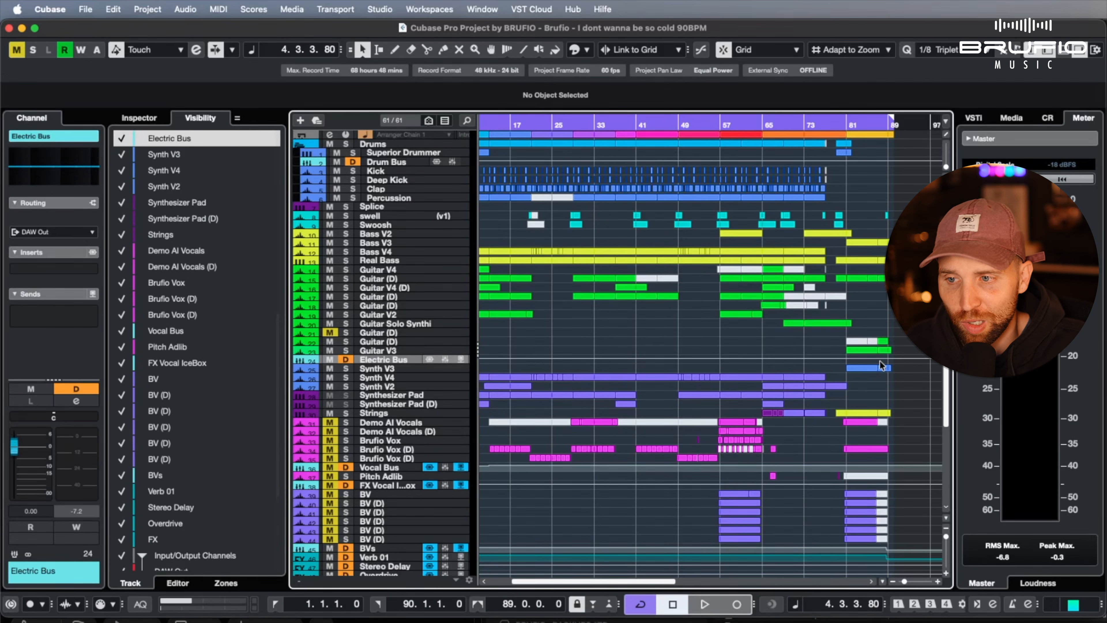
scroll(880, 361, right, 5)
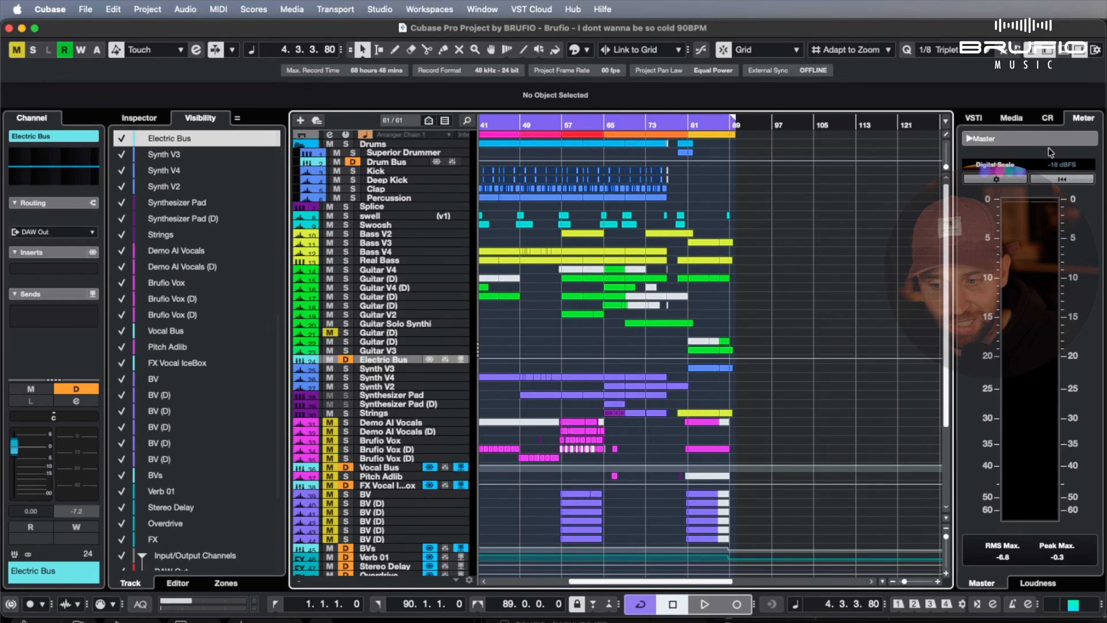
scroll(898, 188, left, 8)
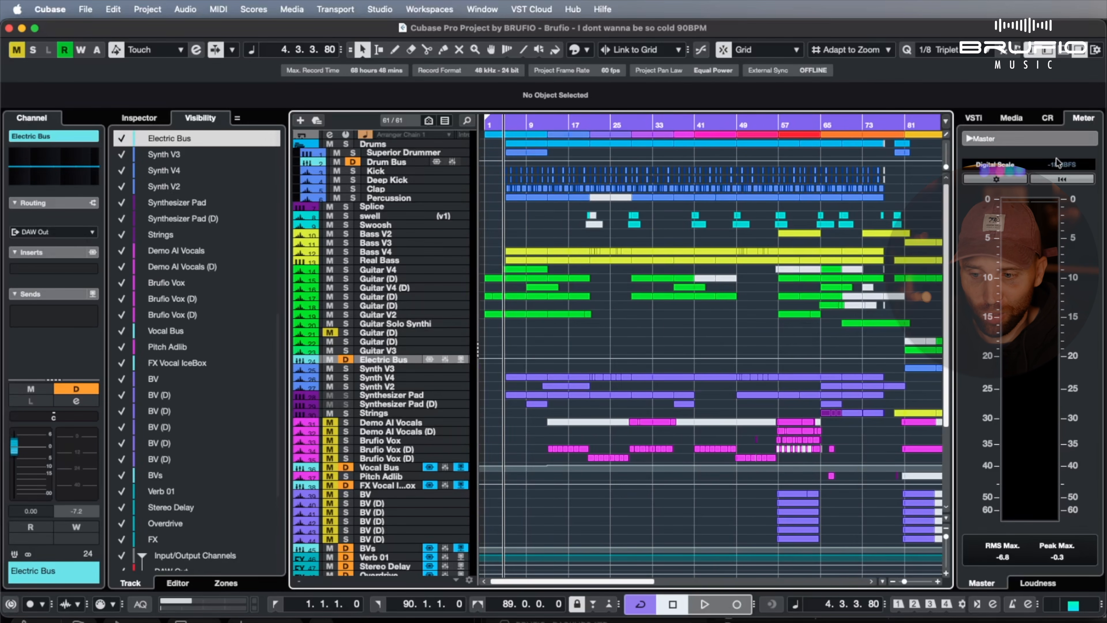
Switch the meter display from Master to Loudness
click(1037, 583)
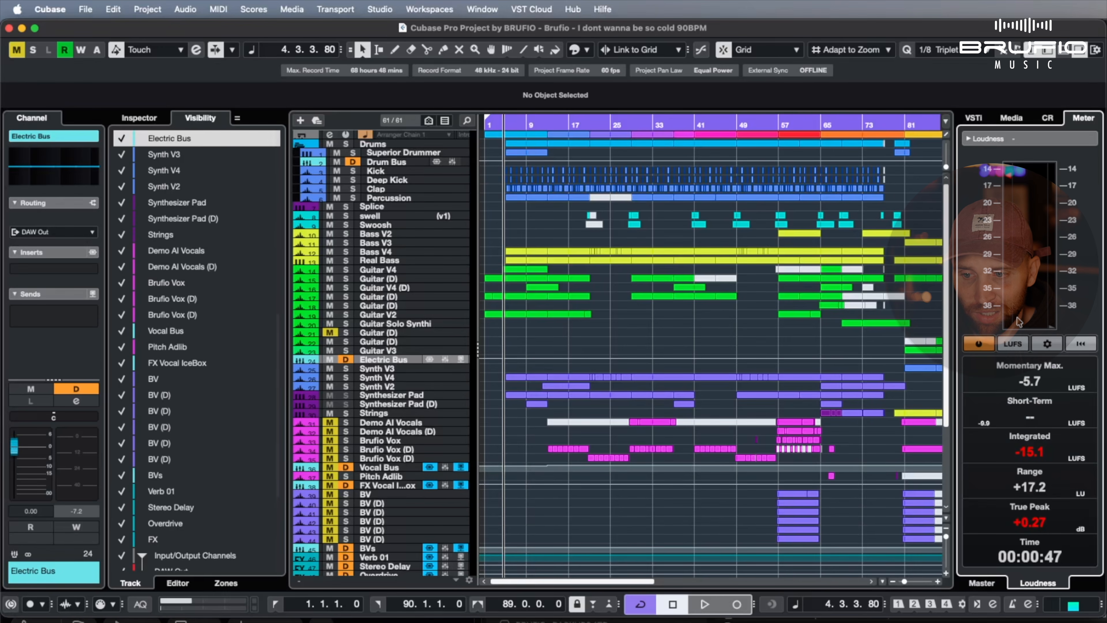